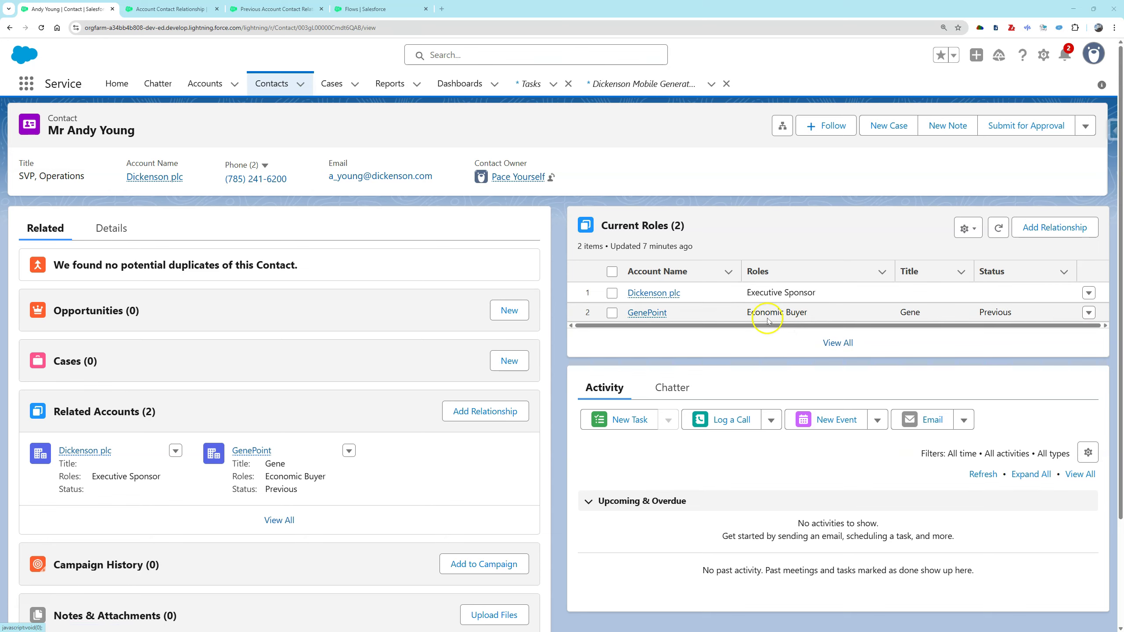
- Try to add another GenePoint relationship with the Economic Decision Maker role to the contact
left_click(1040, 233)
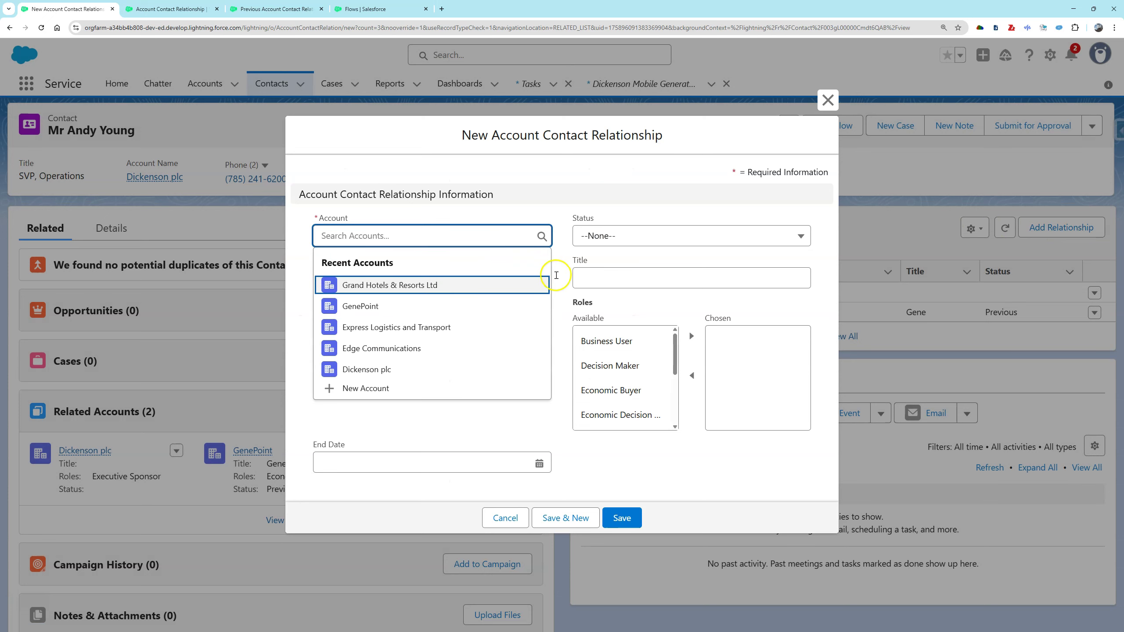
left_click(470, 307)
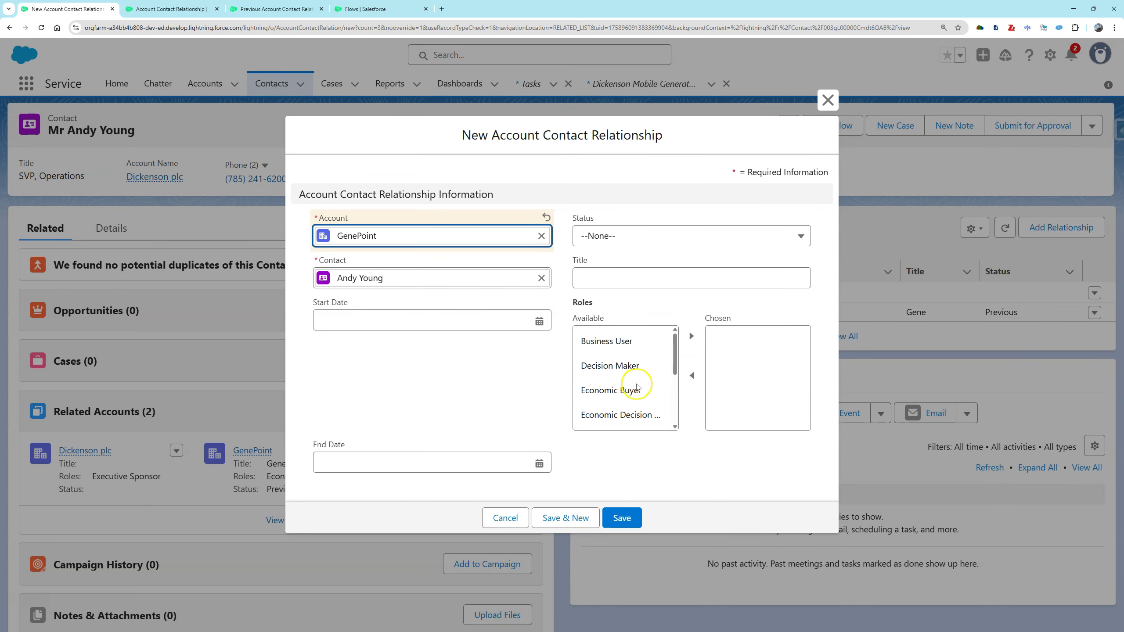
left_click(620, 415)
left_click(690, 337)
left_click(605, 521)
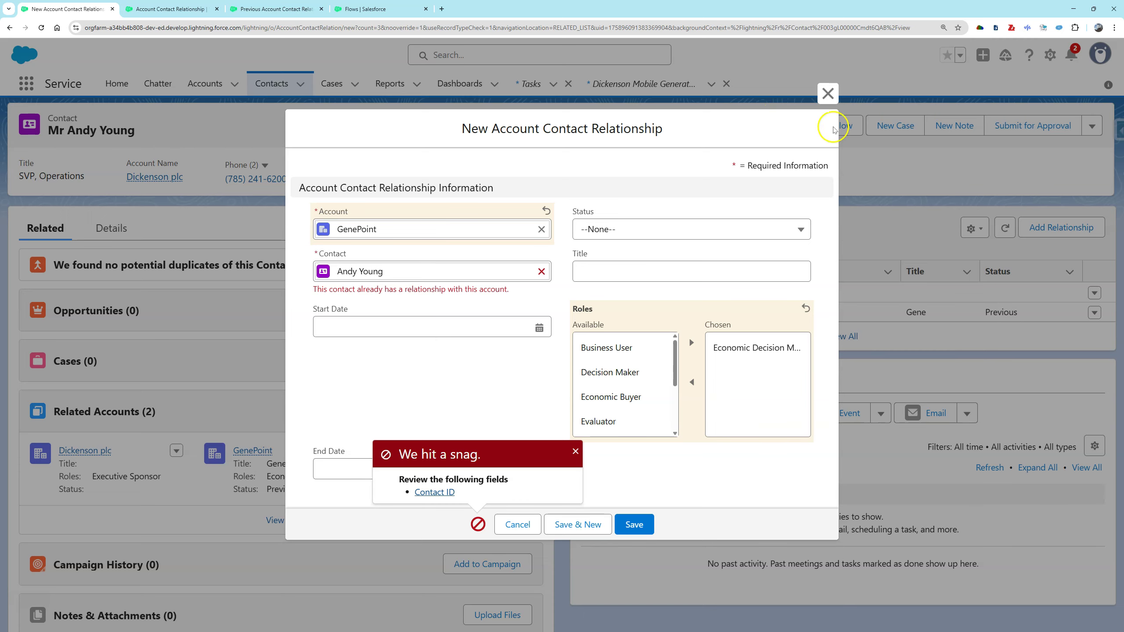
left_click(828, 93)
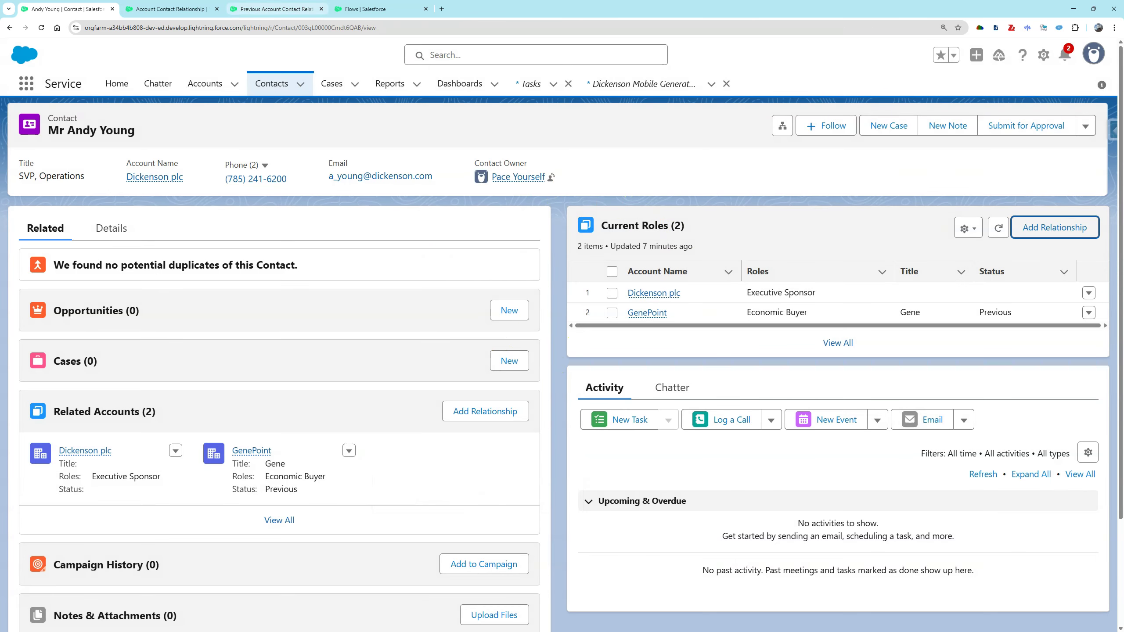
- Compare the fields of the Account Contact Relationship object with those of the Previous Account Contact Relationship object
left_click(285, 10)
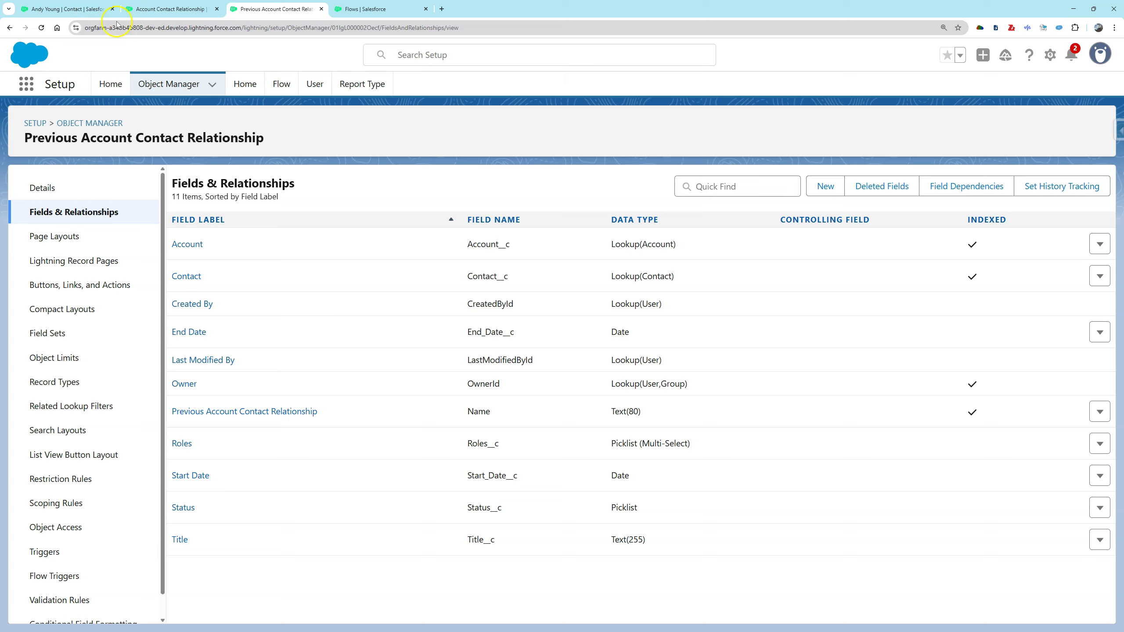
left_click(66, 9)
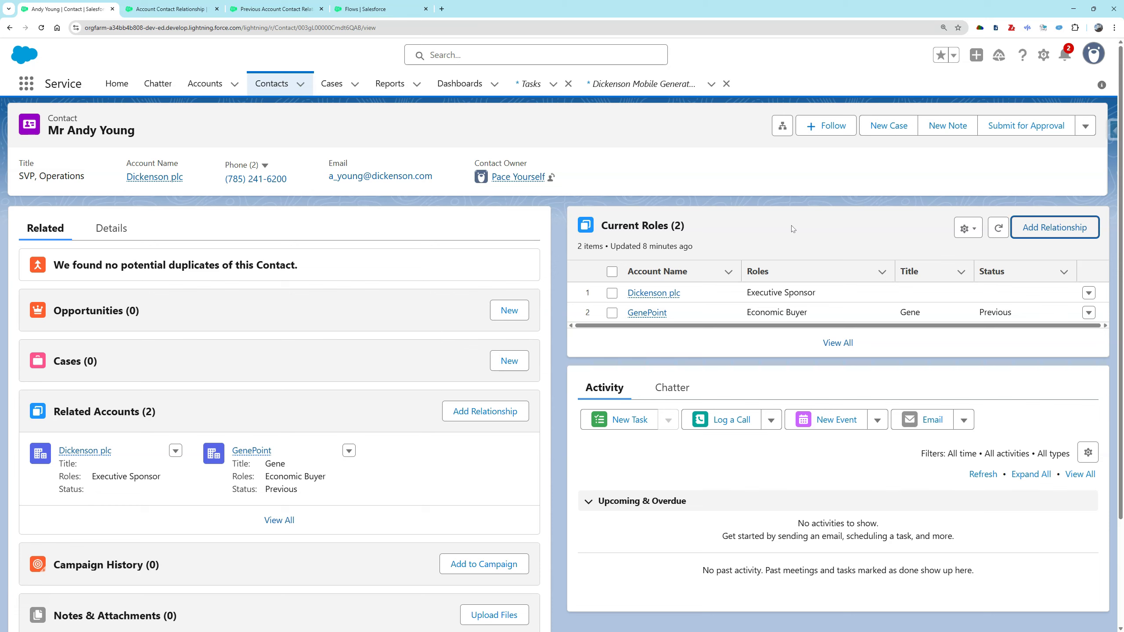
left_click(173, 9)
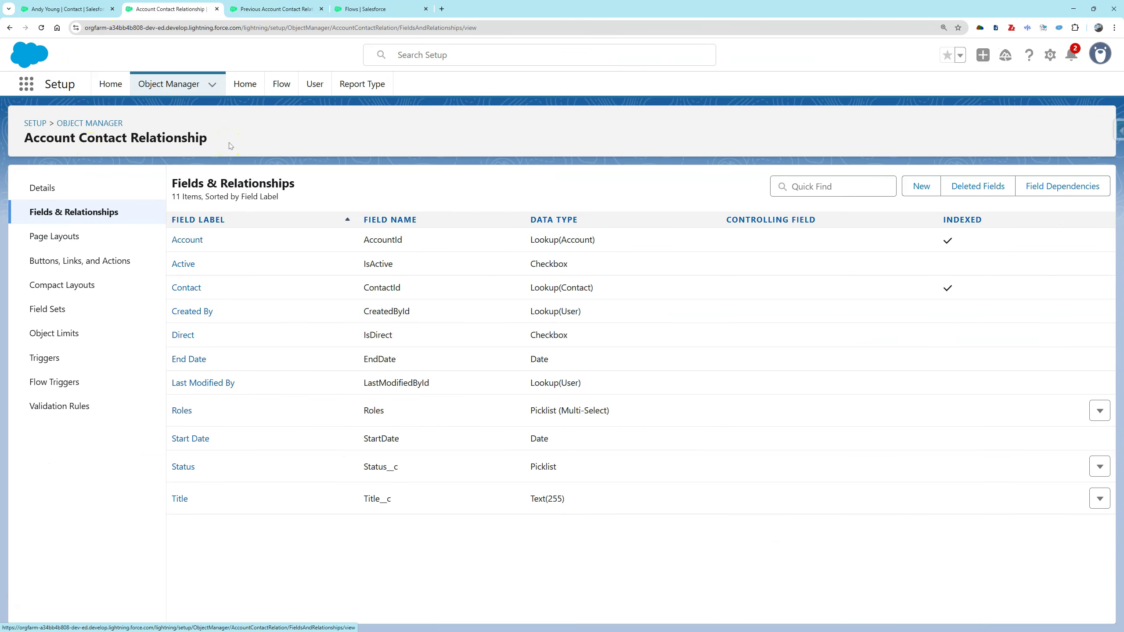
left_click(291, 9)
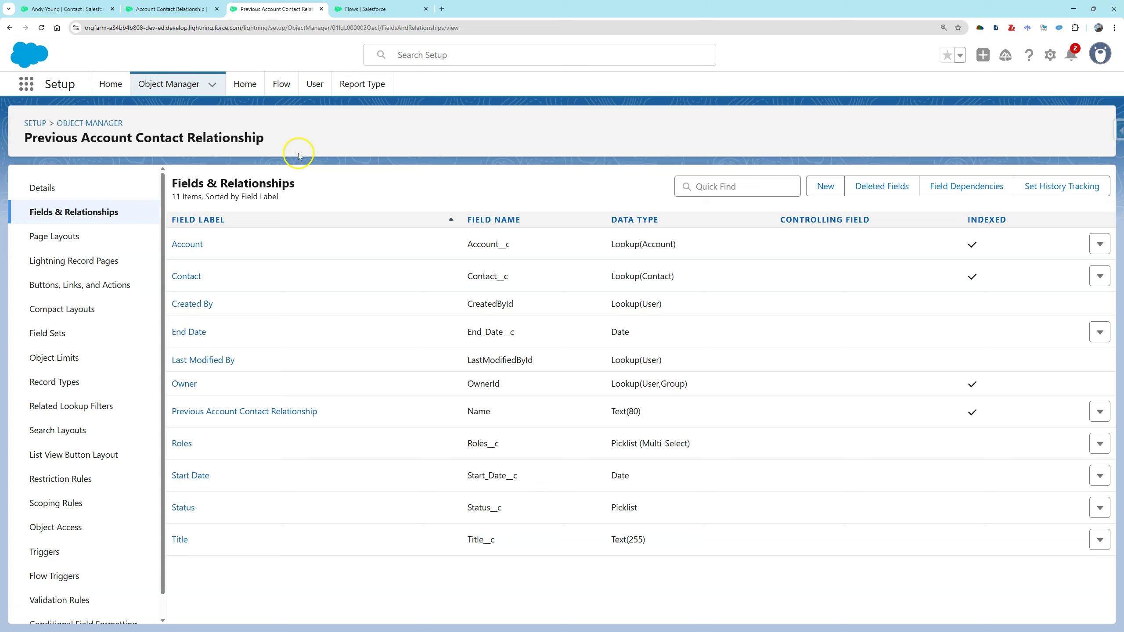
- Create a new record-triggered flow from the org's flow list
key("ctrl+Tab")
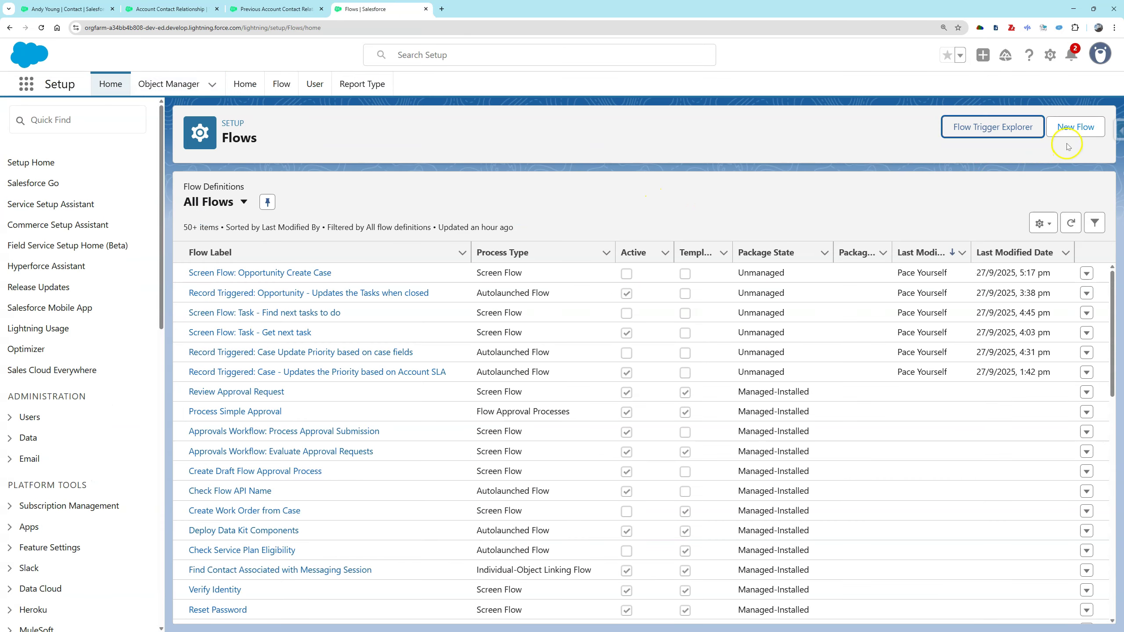
left_click(1070, 128)
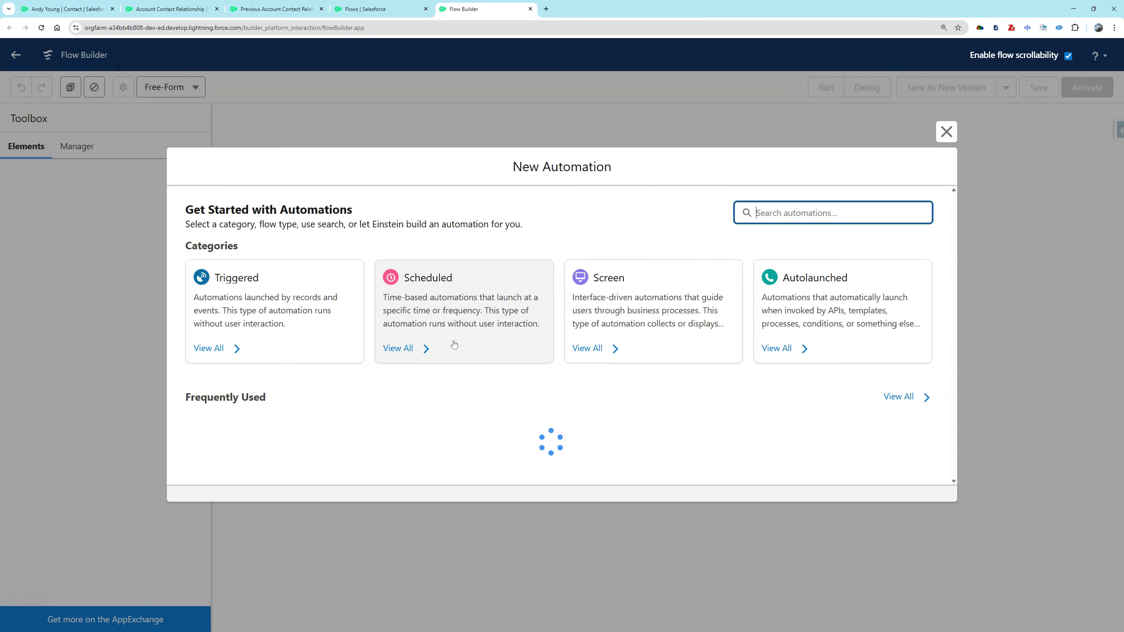
left_click(288, 291)
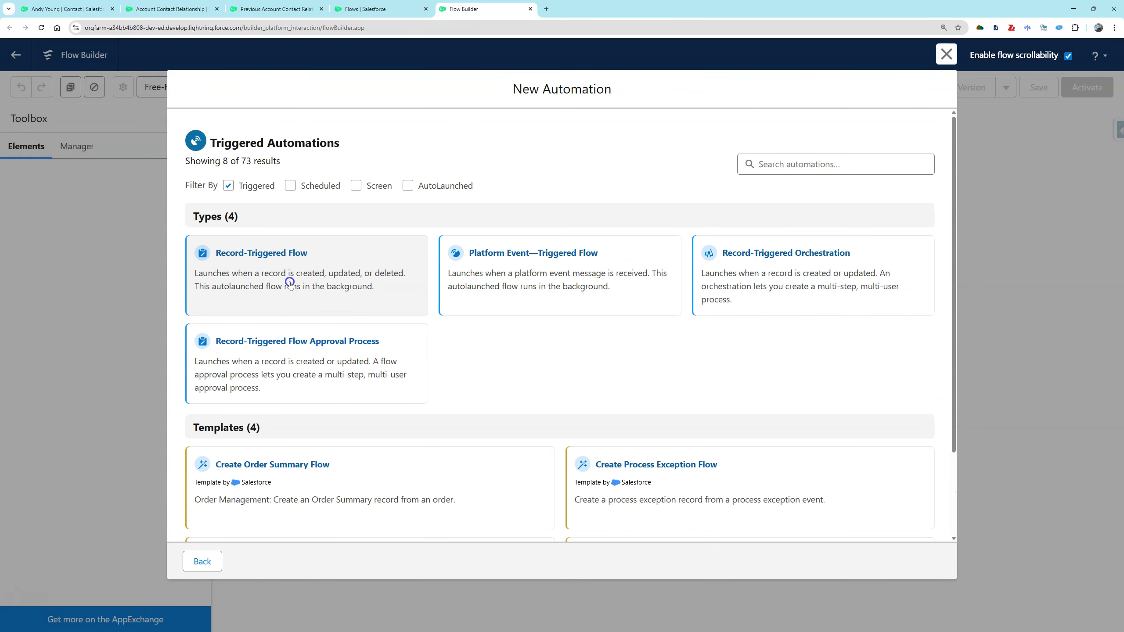
left_click(289, 282)
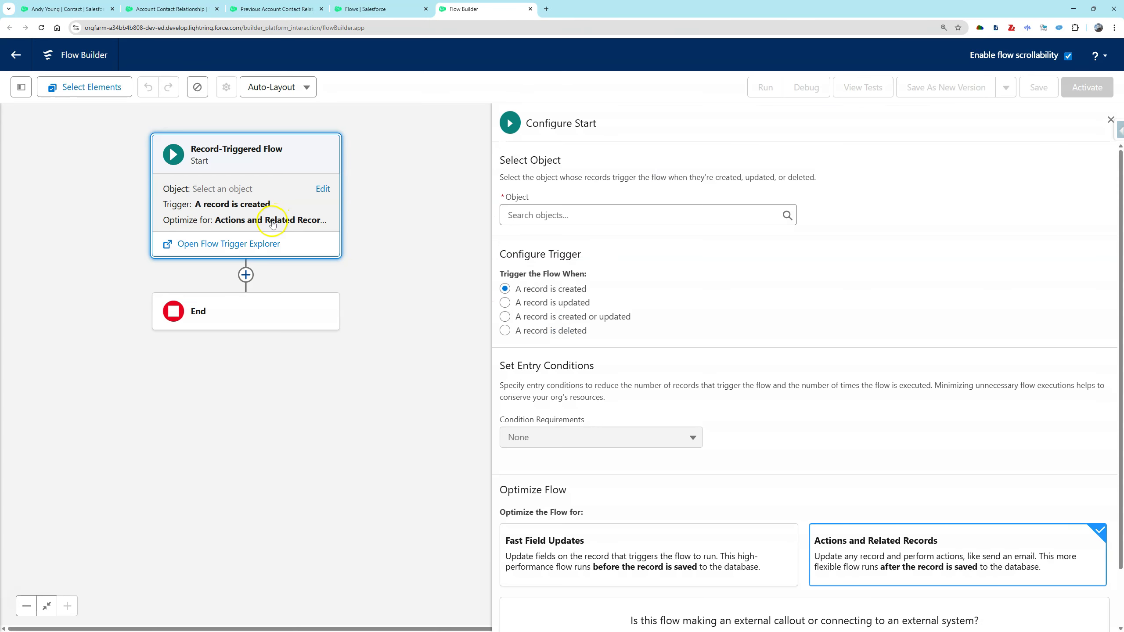
- Set the flow to trigger when an Account Contact Relationship record is updated
left_click(549, 303)
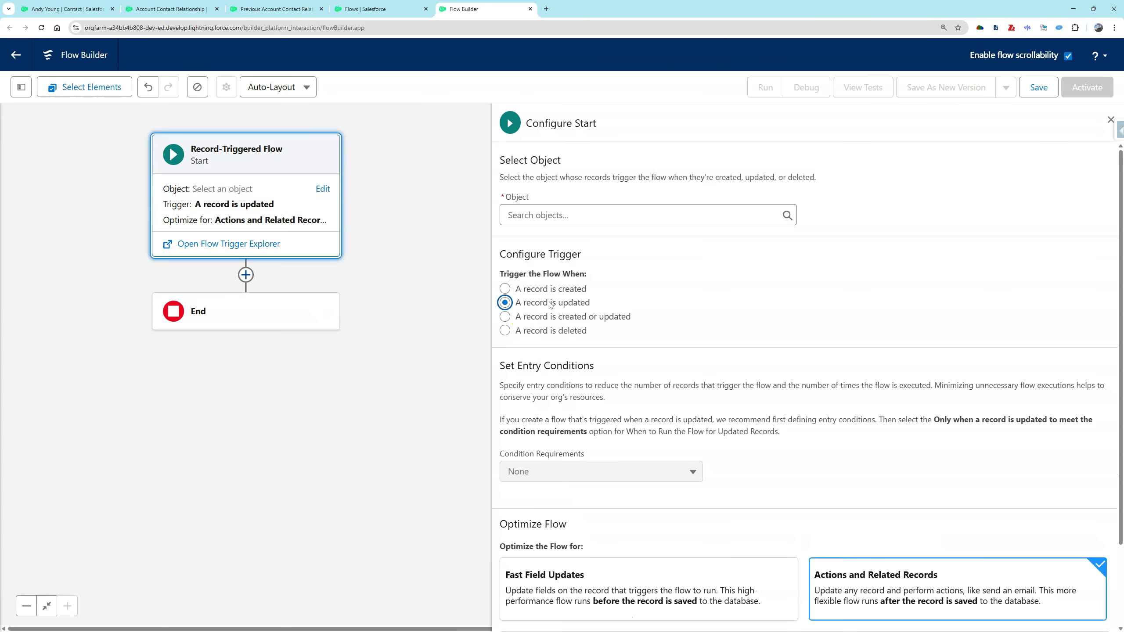
left_click(615, 206)
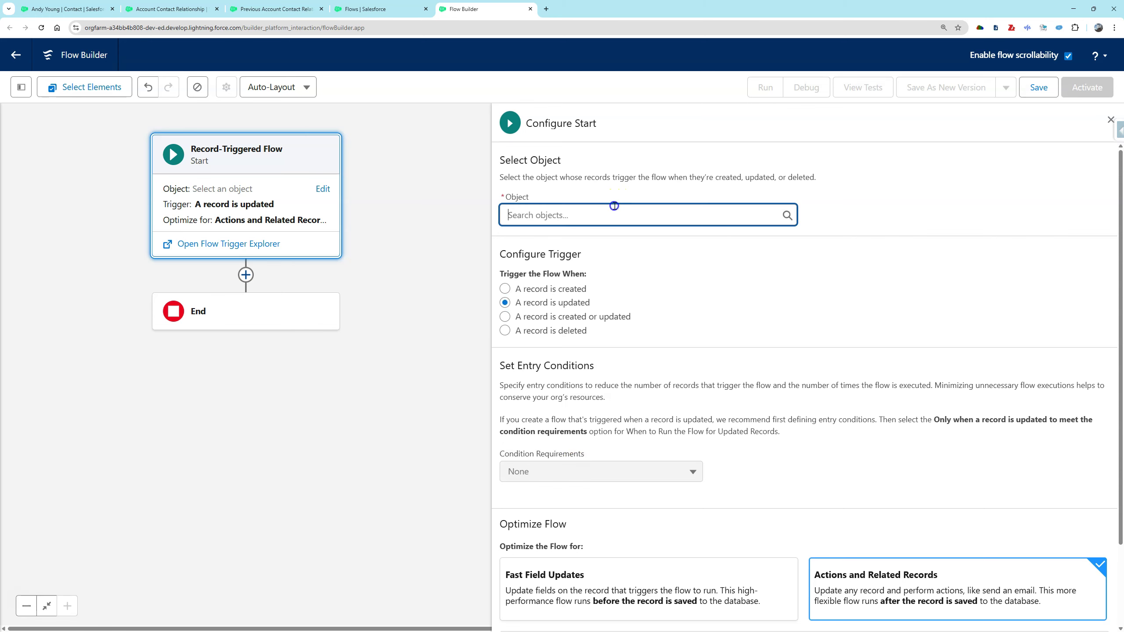
type("acc")
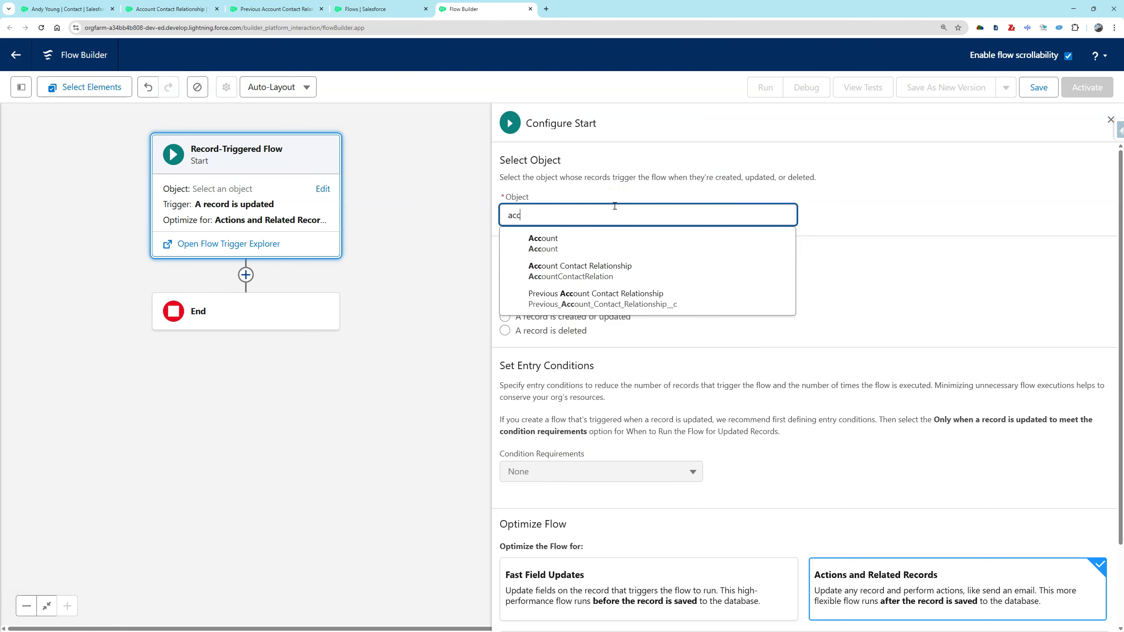
left_click(639, 266)
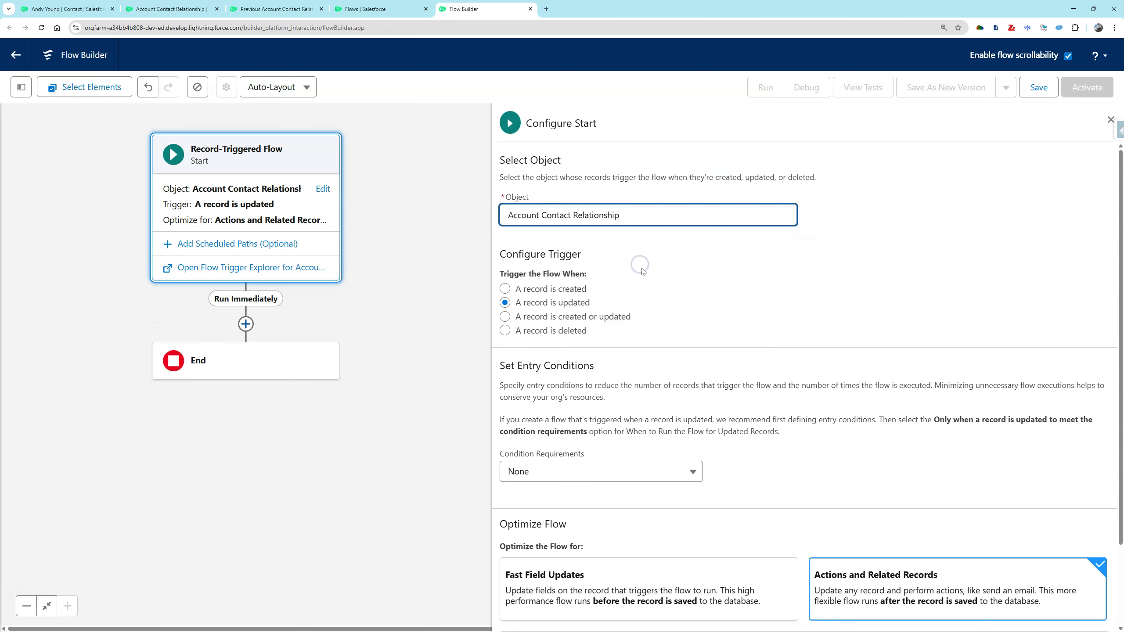
- Require all entry conditions with Status Equals Previous, and run the flow only when a record is updated to meet the condition requirements
left_click(633, 479)
left_click(619, 379)
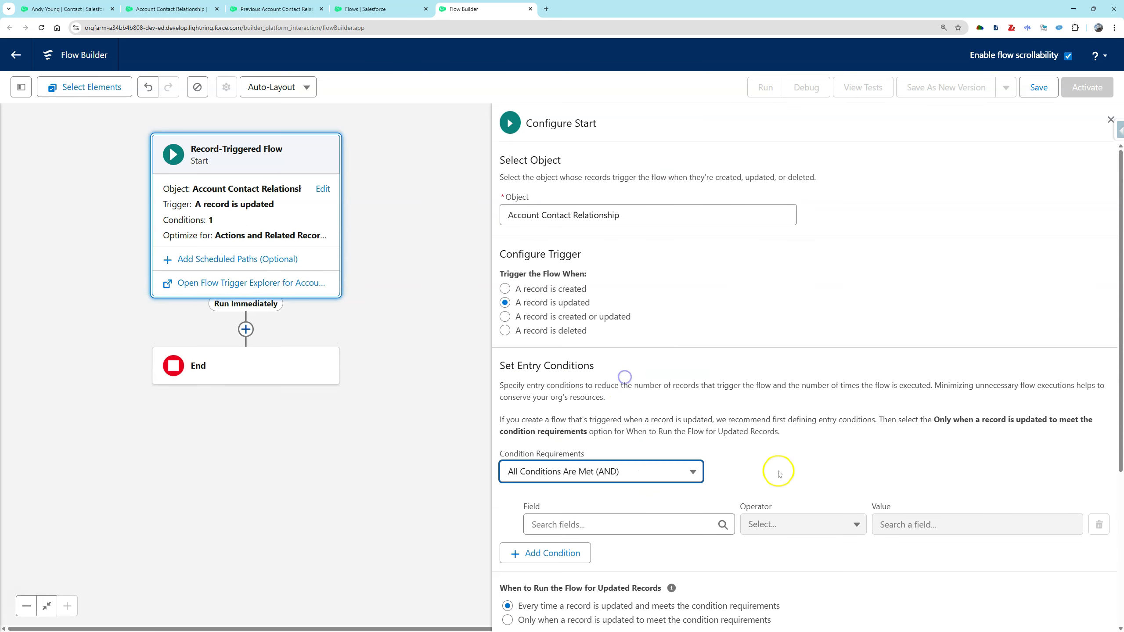
scroll(752, 470, "down", 3)
left_click(657, 396)
type("stat")
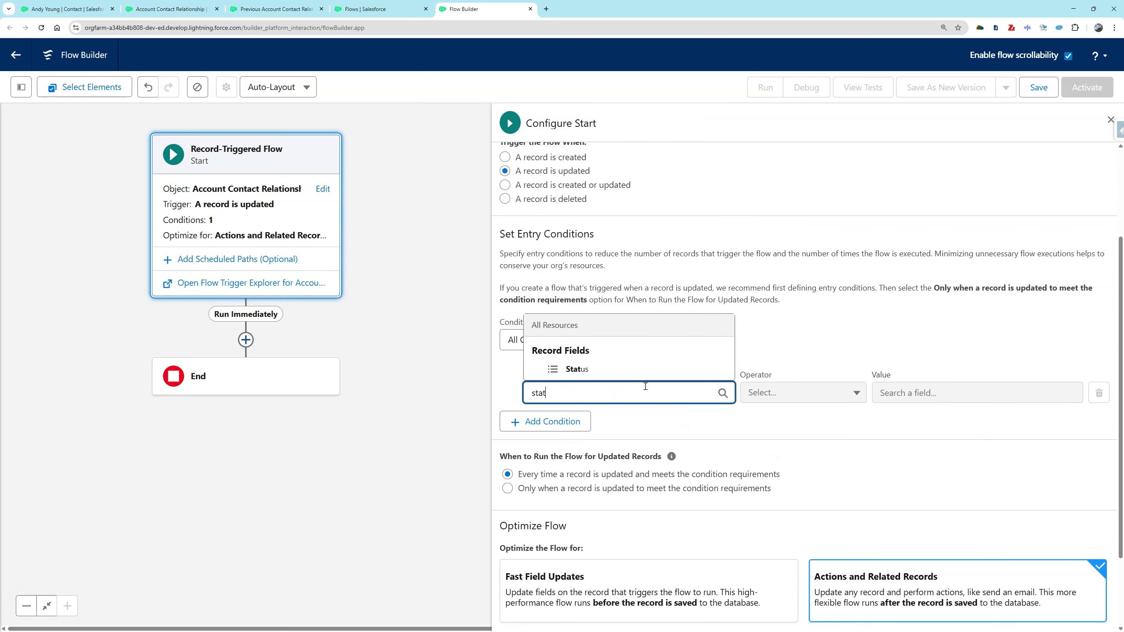
left_click(627, 368)
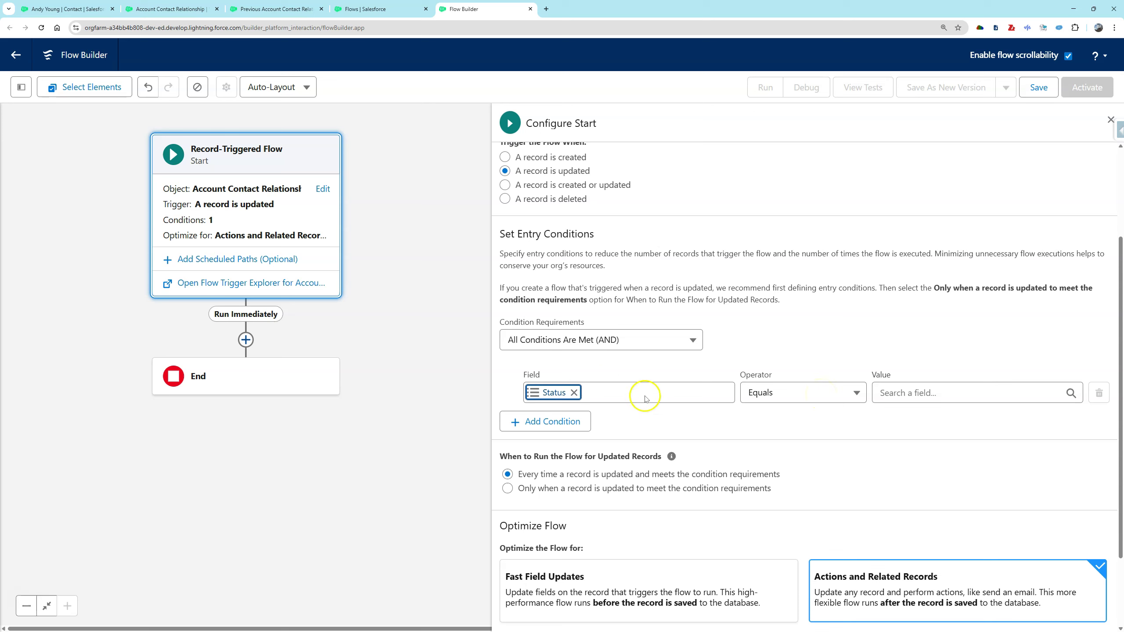
left_click(907, 392)
left_click(929, 238)
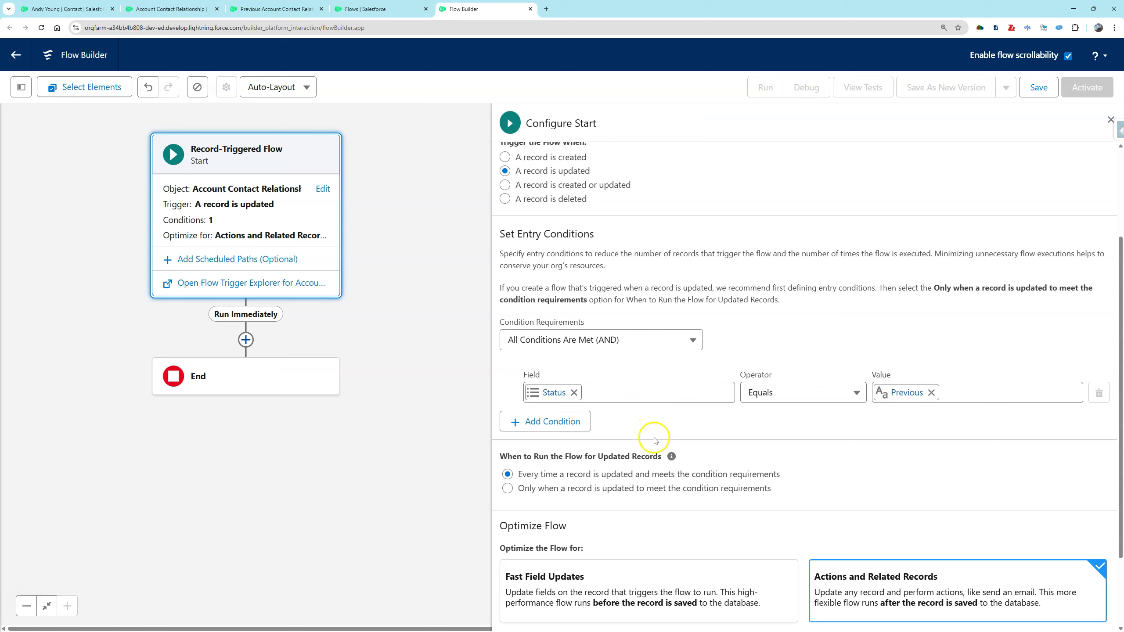
left_click(591, 489)
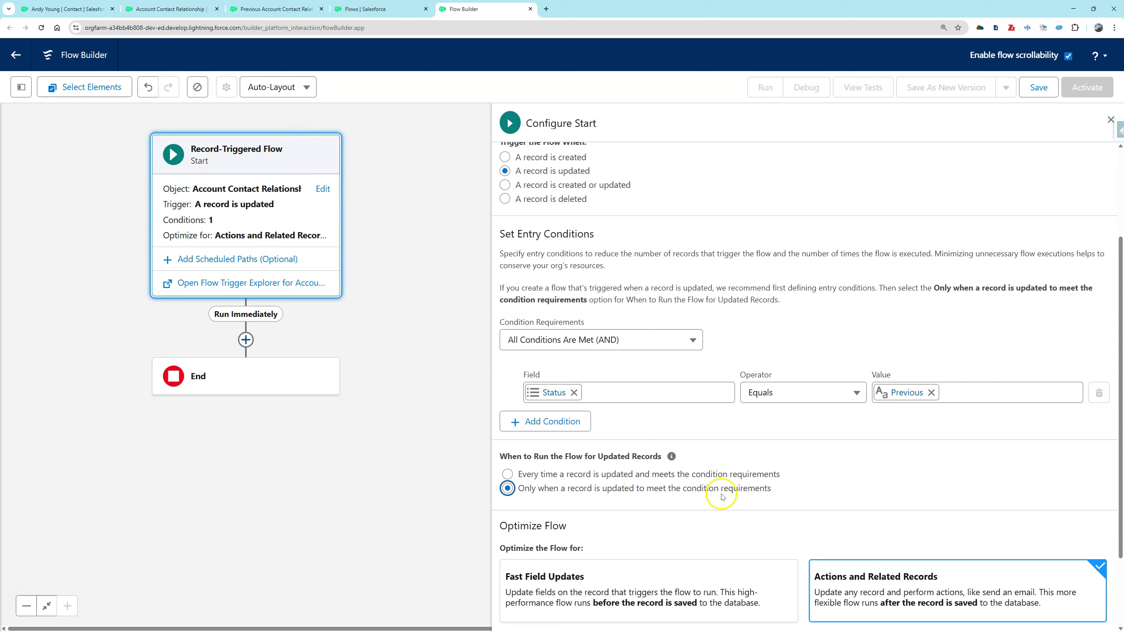
- Add a Decision element labelled "is it a direct relationship" after the flow's start element
left_click(245, 341)
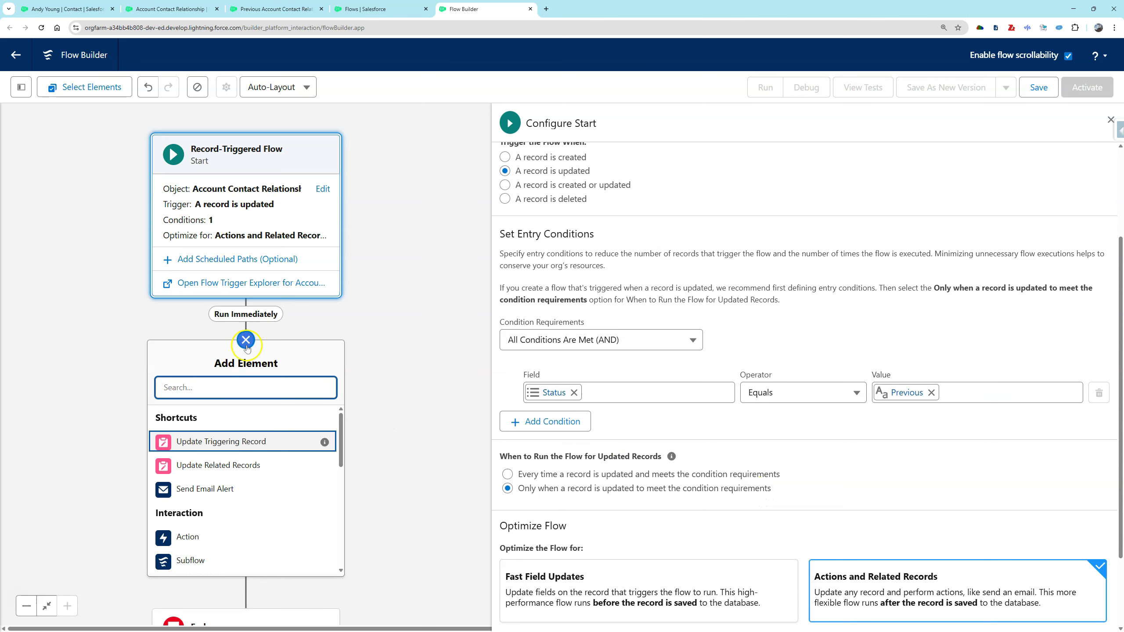
type("dec")
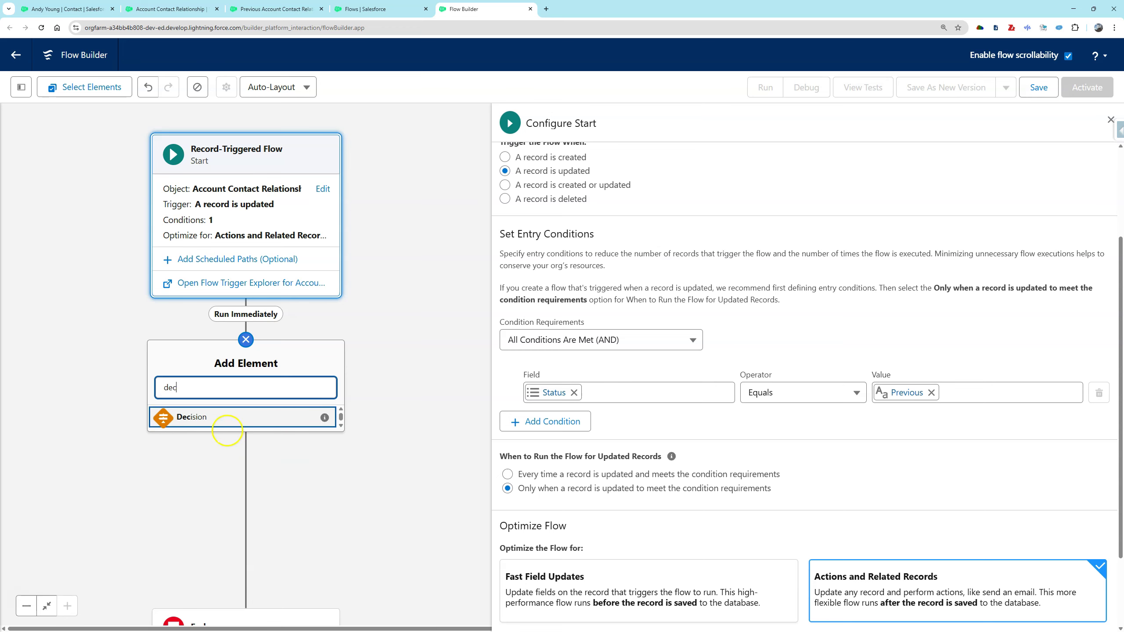
left_click(226, 423)
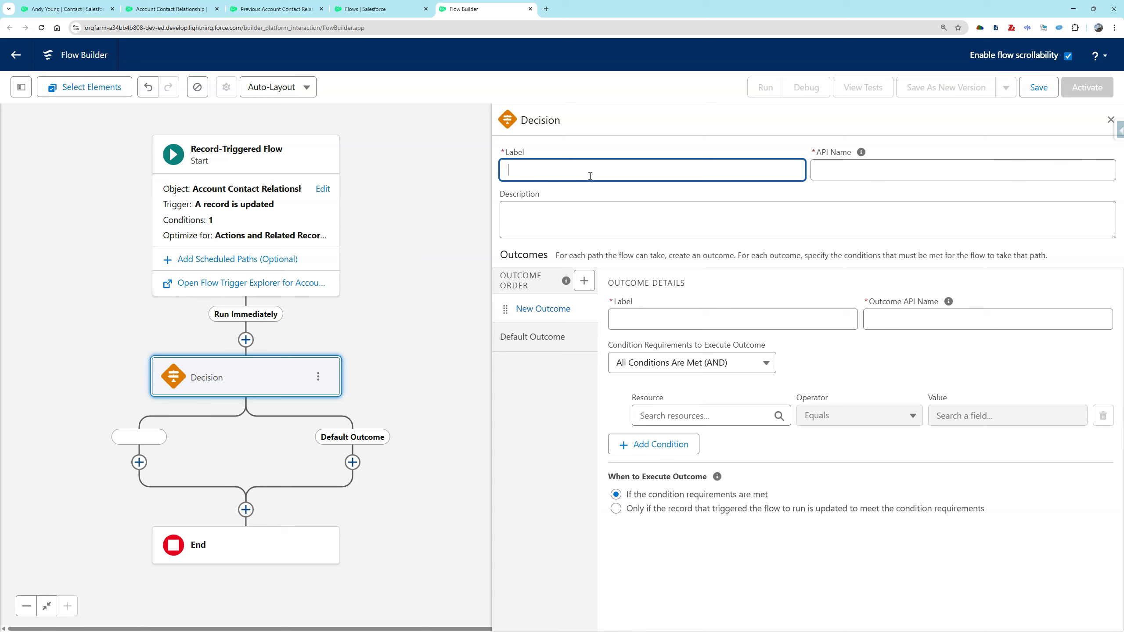
type("ationship")
- Describe the decision as "If the ACR triggering is the contact's direct relationship then you cannot delete it as it must be reassigned first."
left_click(598, 221)
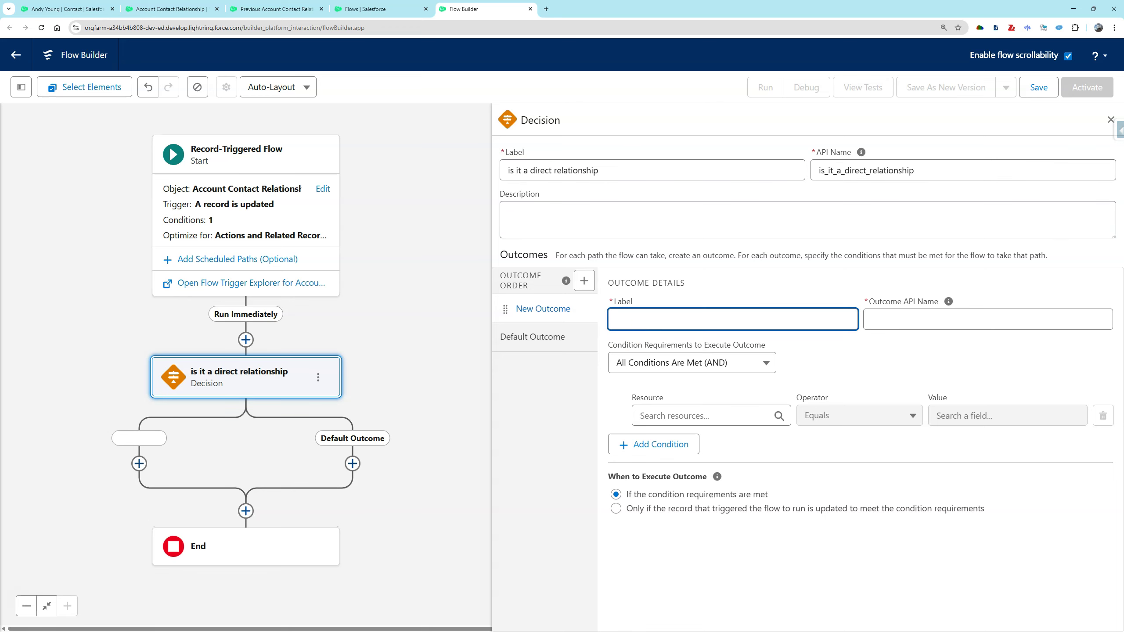
left_click(601, 224)
type("If the ACR triggering is the contact's direct relationship then you cannot delete it as it must be reassigned first.")
- Define the decision outcome "Yes Direct" with the condition that the triggering record's Direct field equals True
left_click(682, 319)
type("Yes Direct")
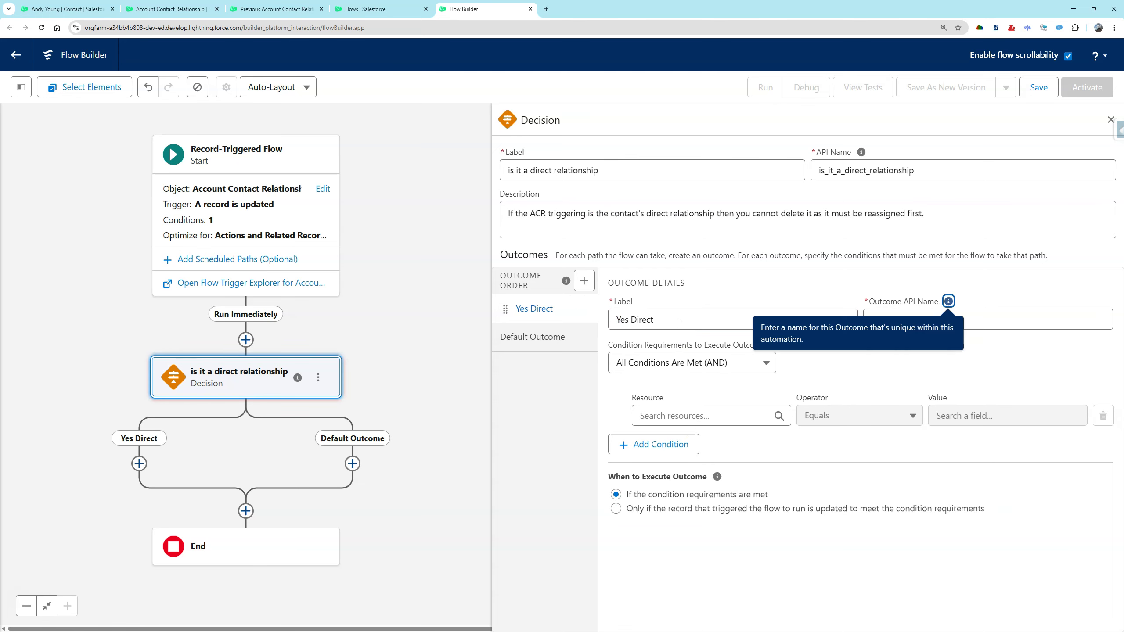
left_click(707, 415)
scroll(707, 414, "down", 1)
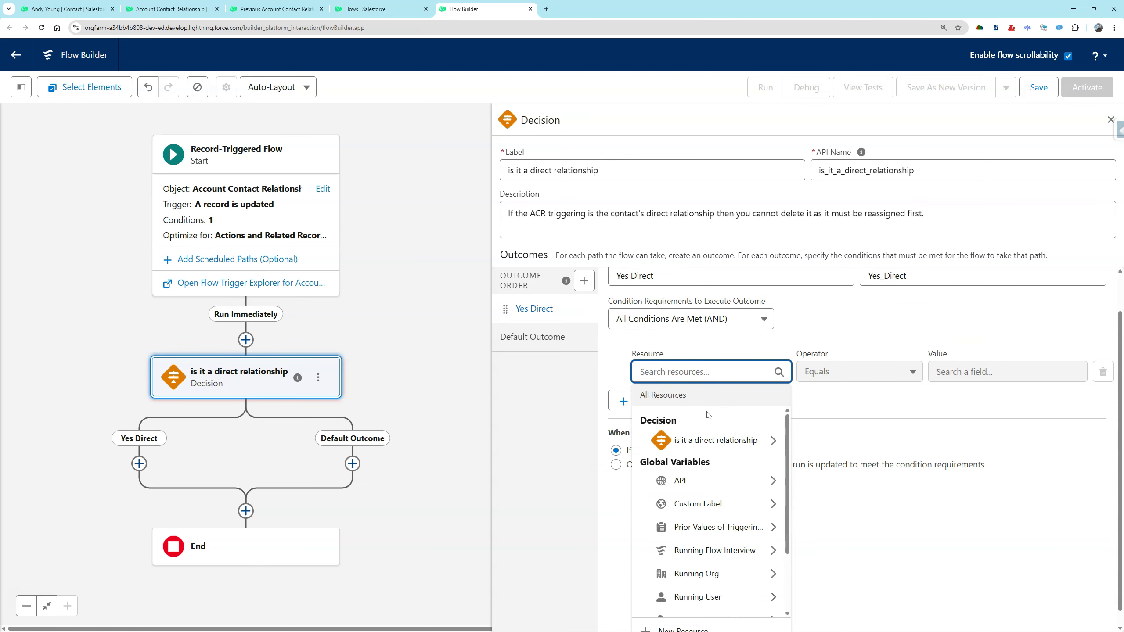
scroll(710, 544, "down", 2)
left_click(715, 591)
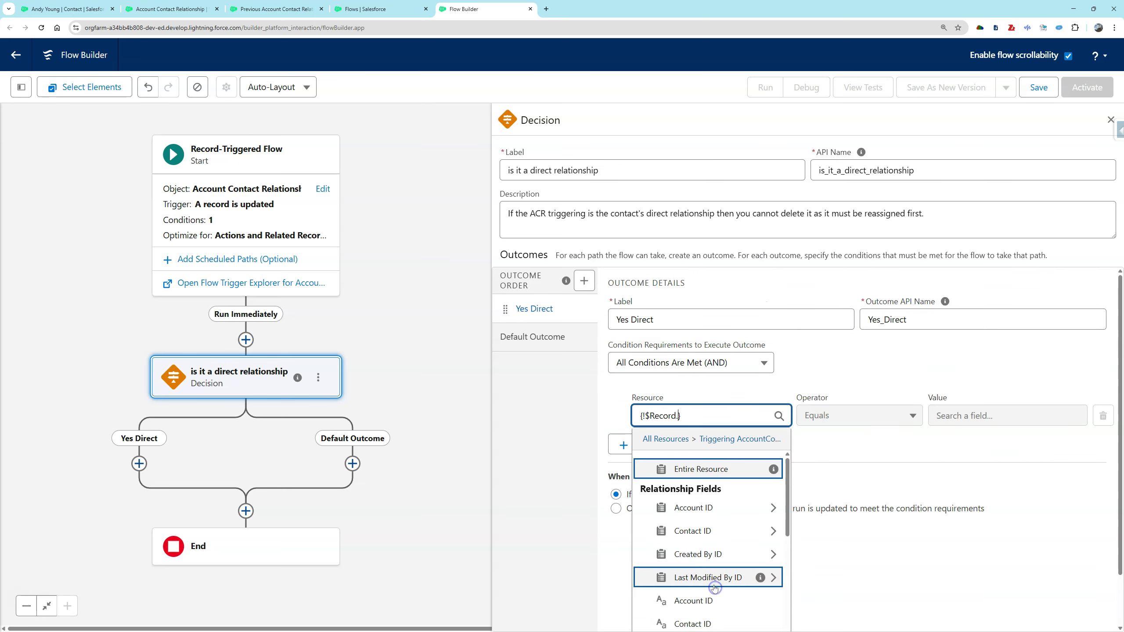
type("d")
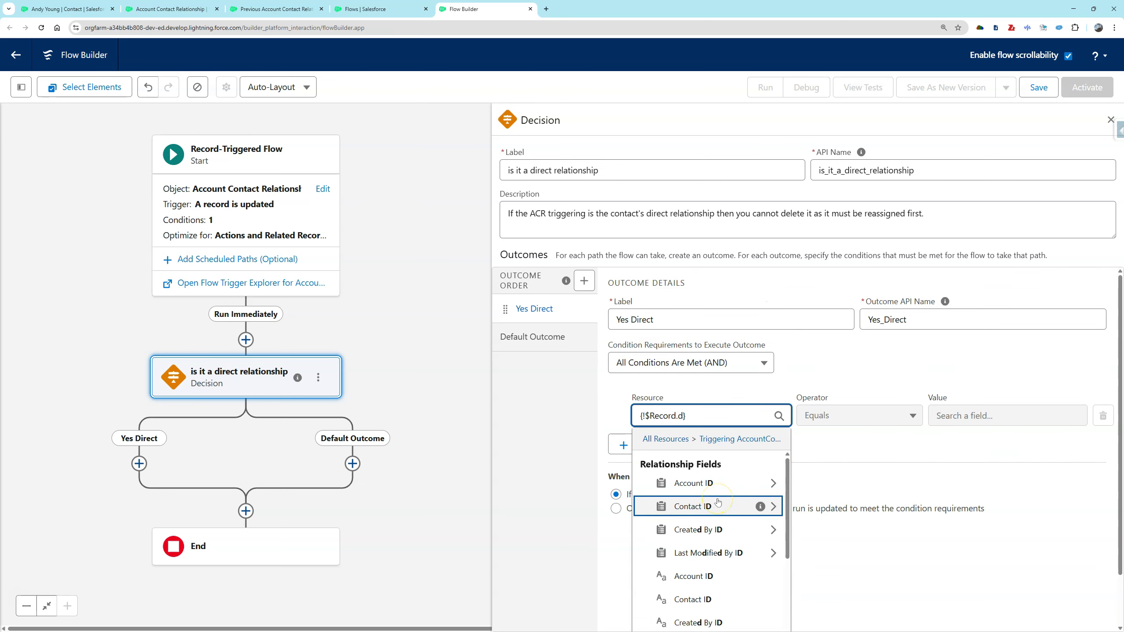
type("ir")
left_click(709, 482)
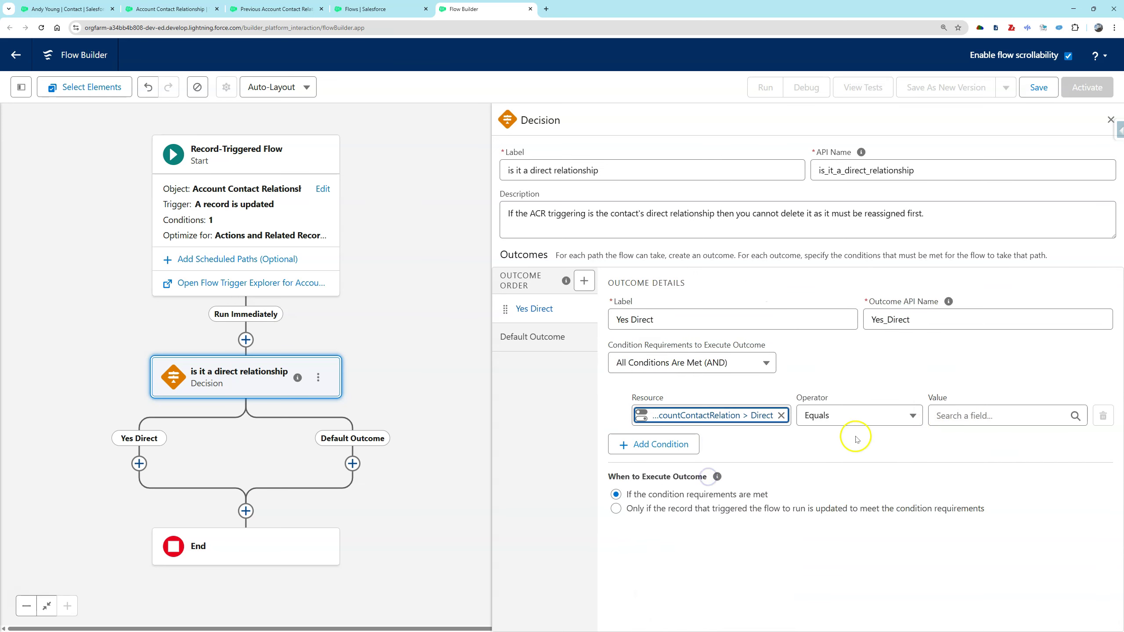
left_click(944, 415)
left_click(977, 547)
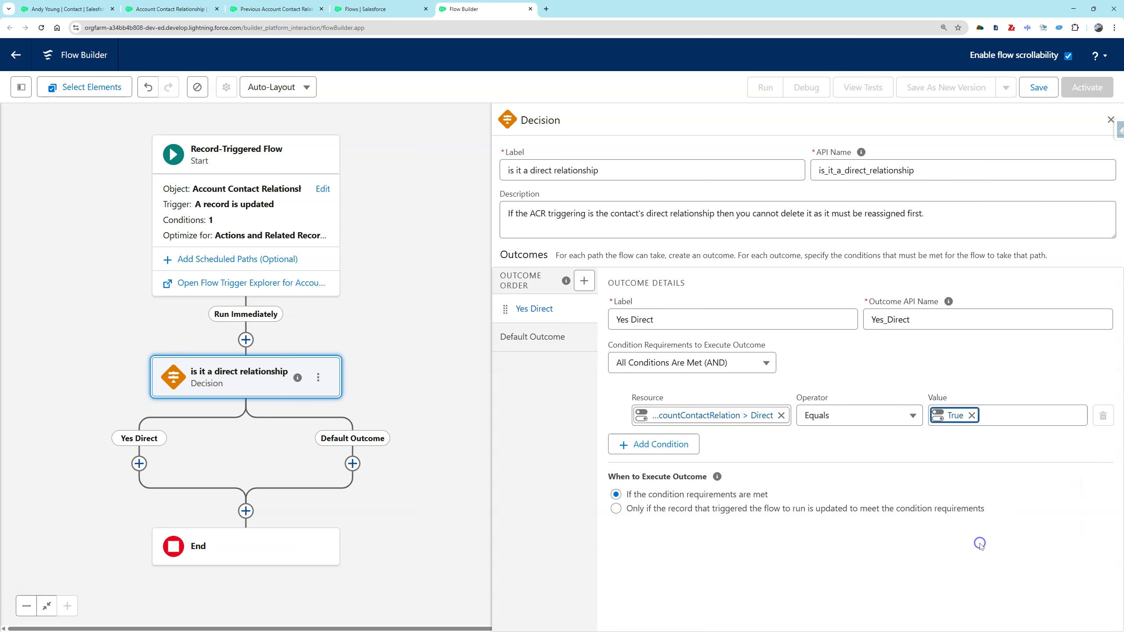
- Rename the decision's default outcome to "Not direct"
left_click(581, 336)
triple_click(639, 329)
type("Not direct")
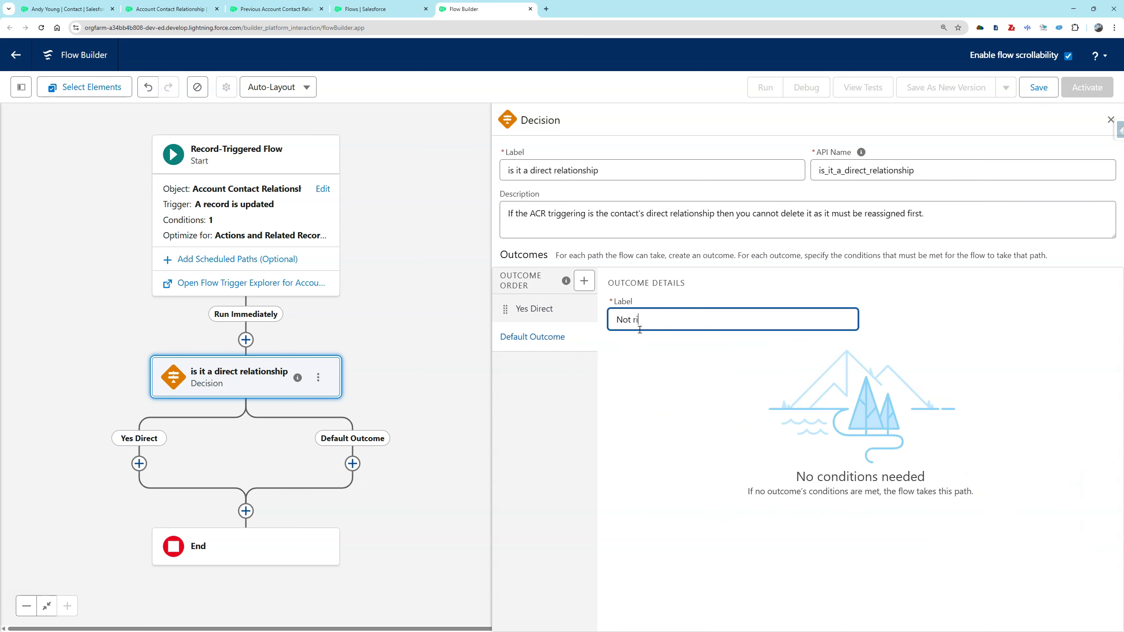
left_click(574, 410)
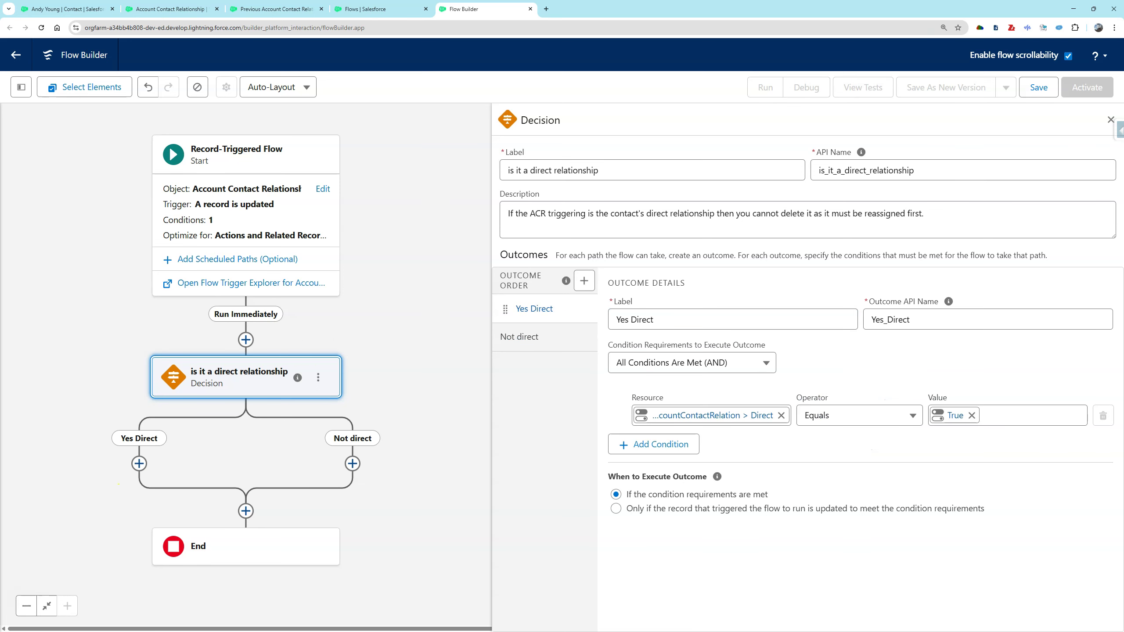
- Add an Update Related Records element on the Yes Direct path, labelled "Update contact for temporary account" and described as "applied a temporary account as the direct relationship"
left_click(138, 464)
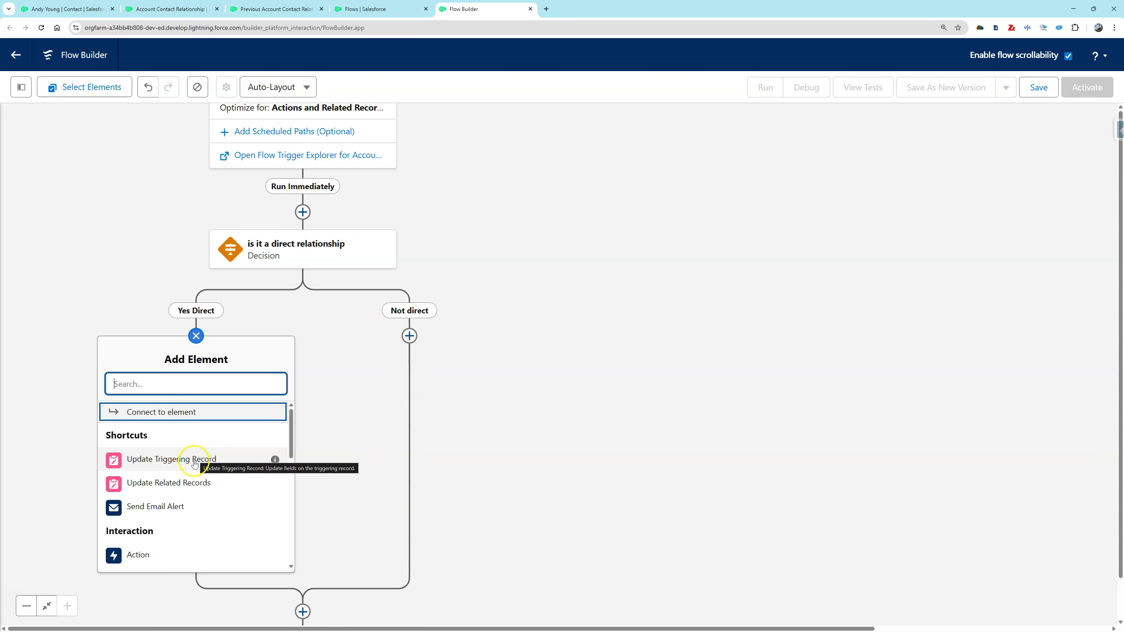
left_click(182, 483)
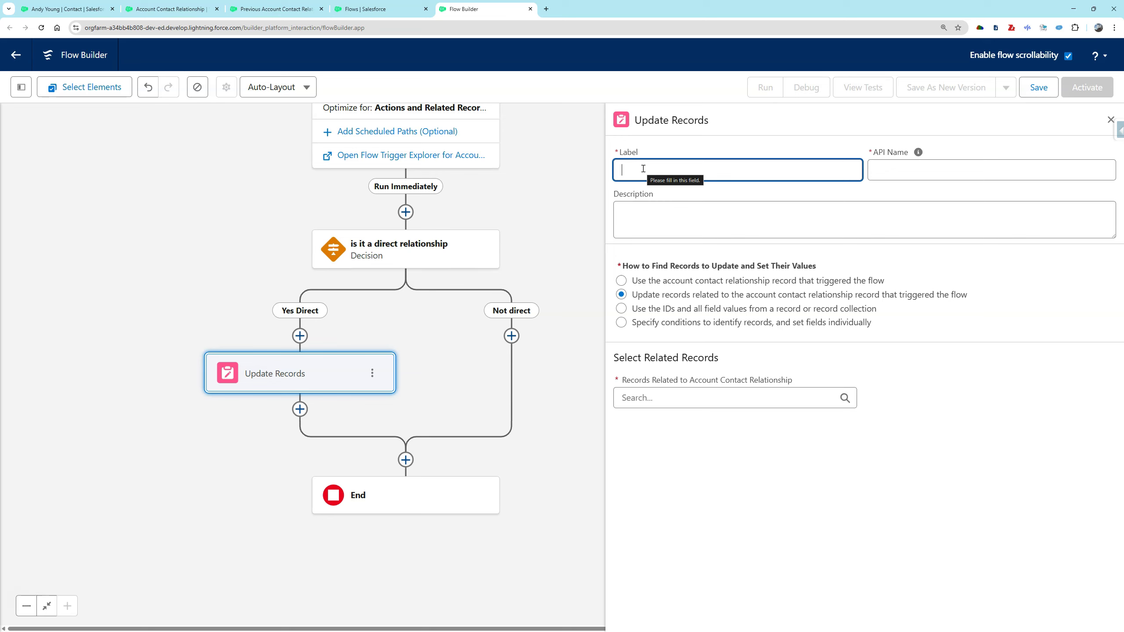
left_click(642, 168)
type("Update contact for temporary account")
key("Tab")
type("aplied a temparary account as the direct relationship")
right_click(673, 214)
left_click(681, 225)
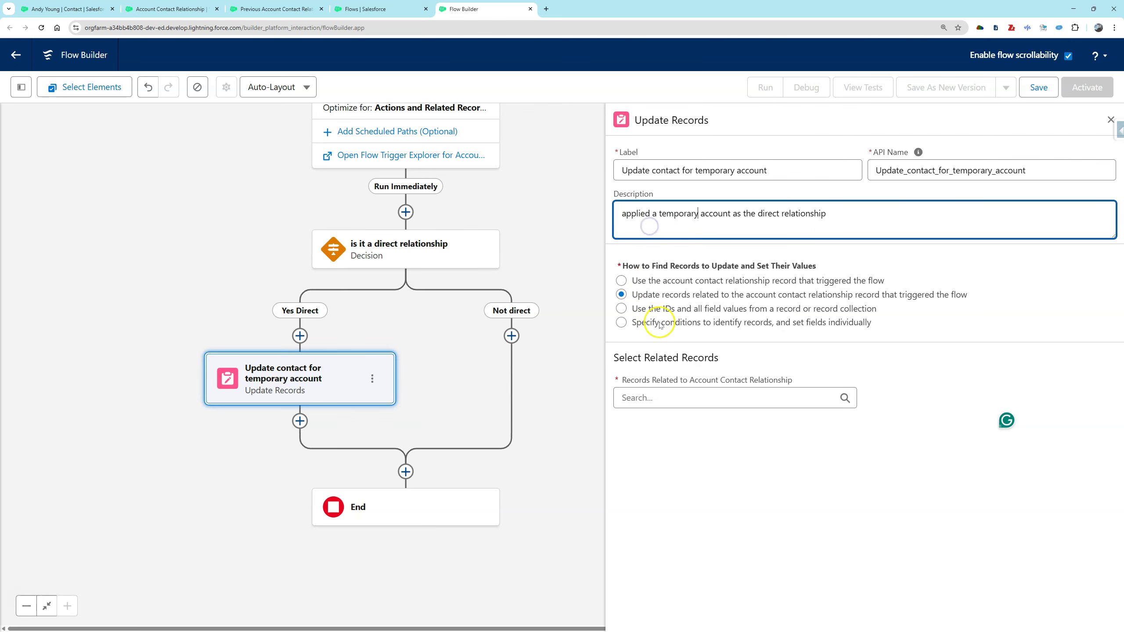
- Target the contacts related through the triggering record's Contact ID and choose Account ID as the field to update
left_click(673, 395)
left_click(699, 462)
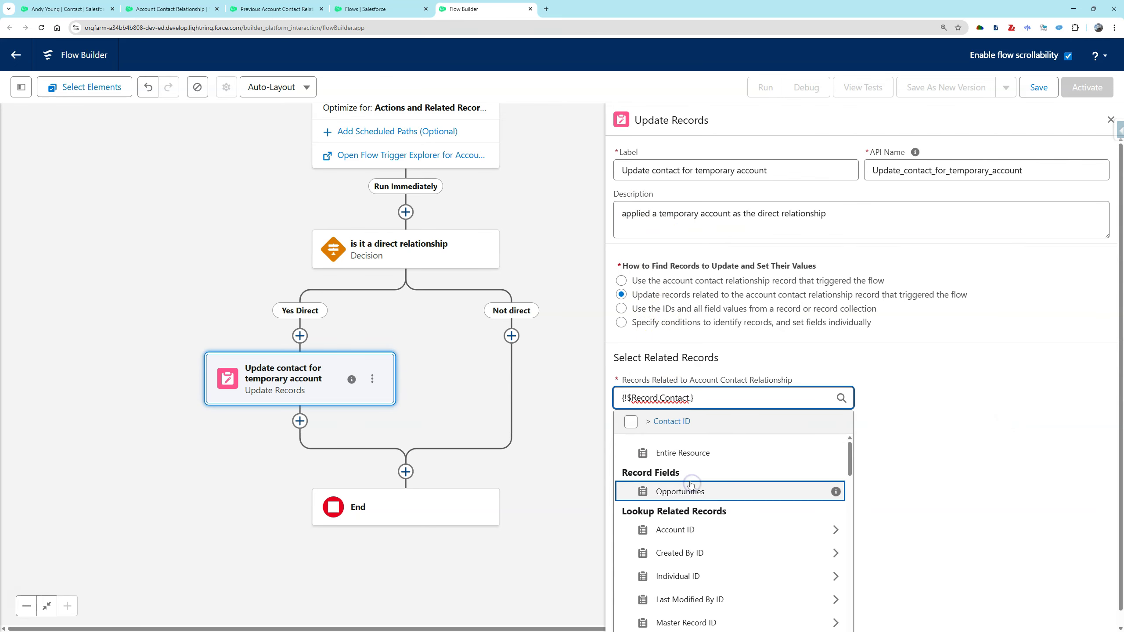
left_click(697, 461)
left_click(708, 585)
left_click(672, 323)
- Open the Temporary account's record from the accounts list and copy its record ID from the page address
left_click(884, 585)
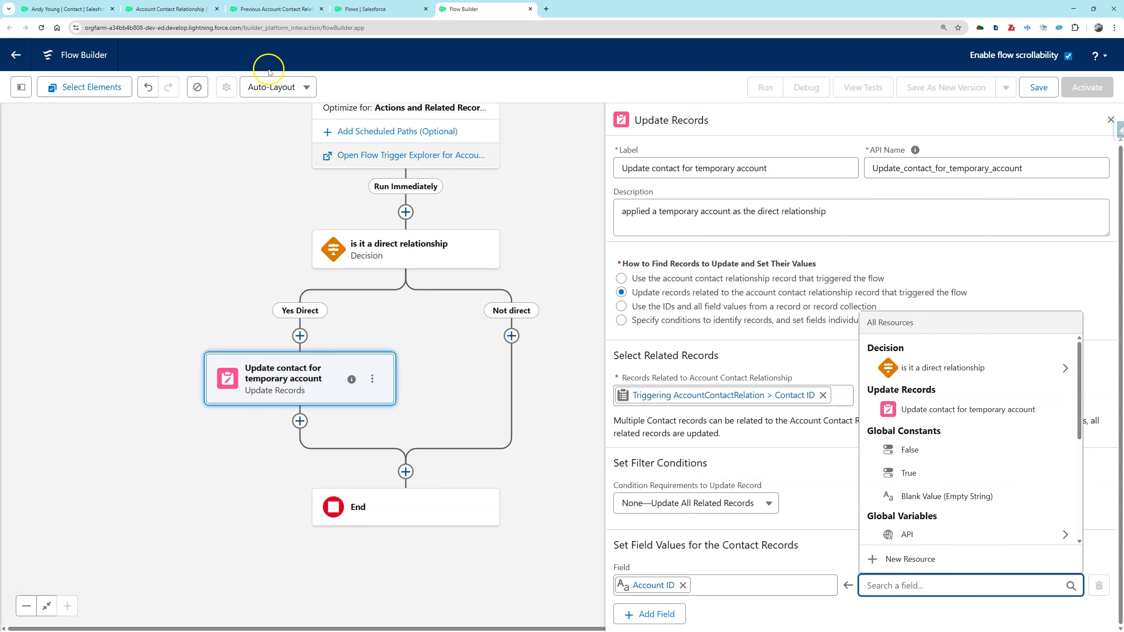
left_click(44, 9)
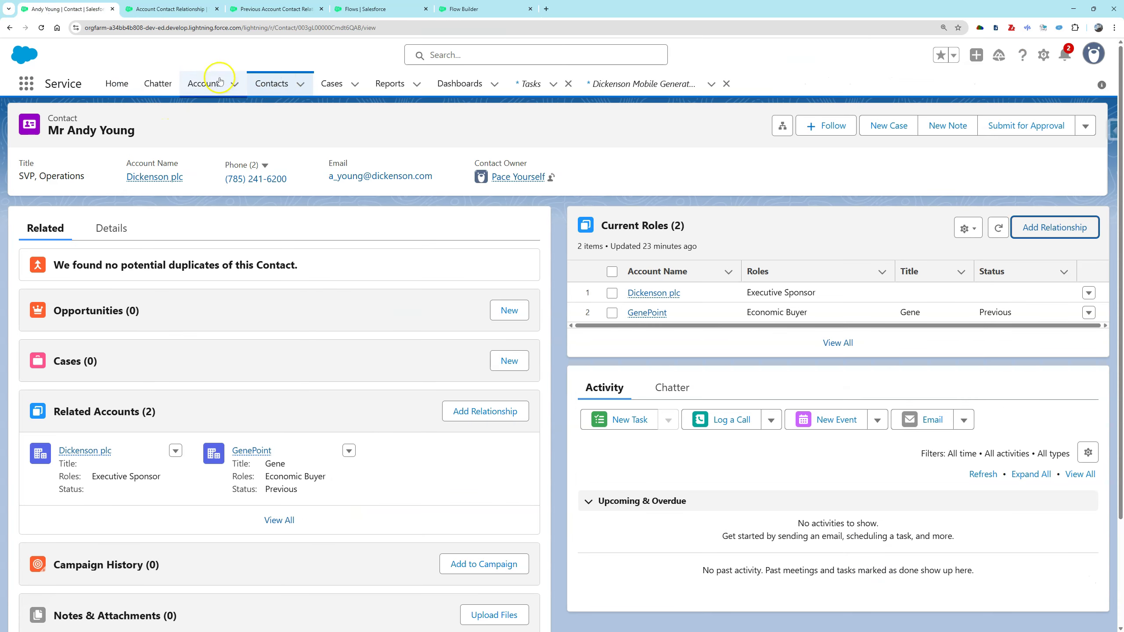
left_click(206, 83)
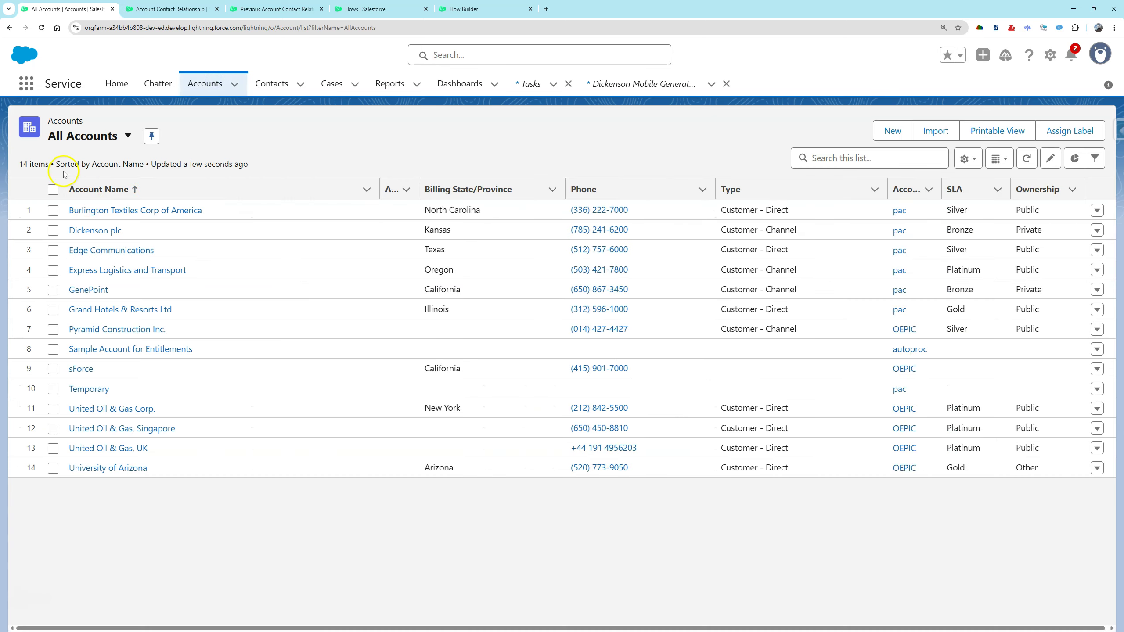
left_click(94, 389)
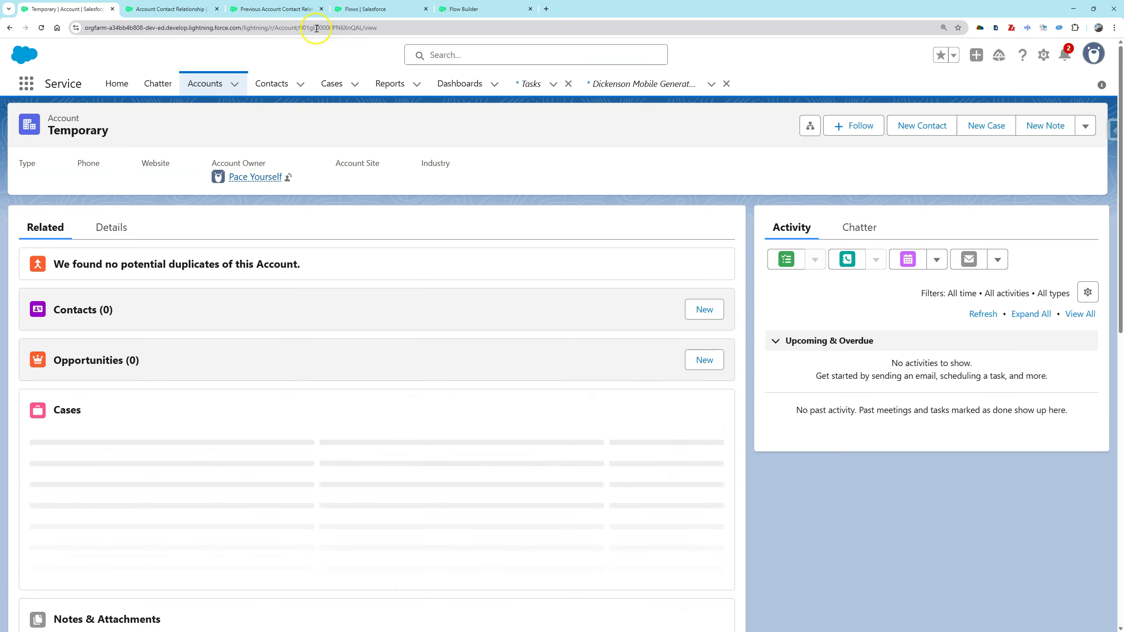
double_click(315, 29)
key("ctrl+c")
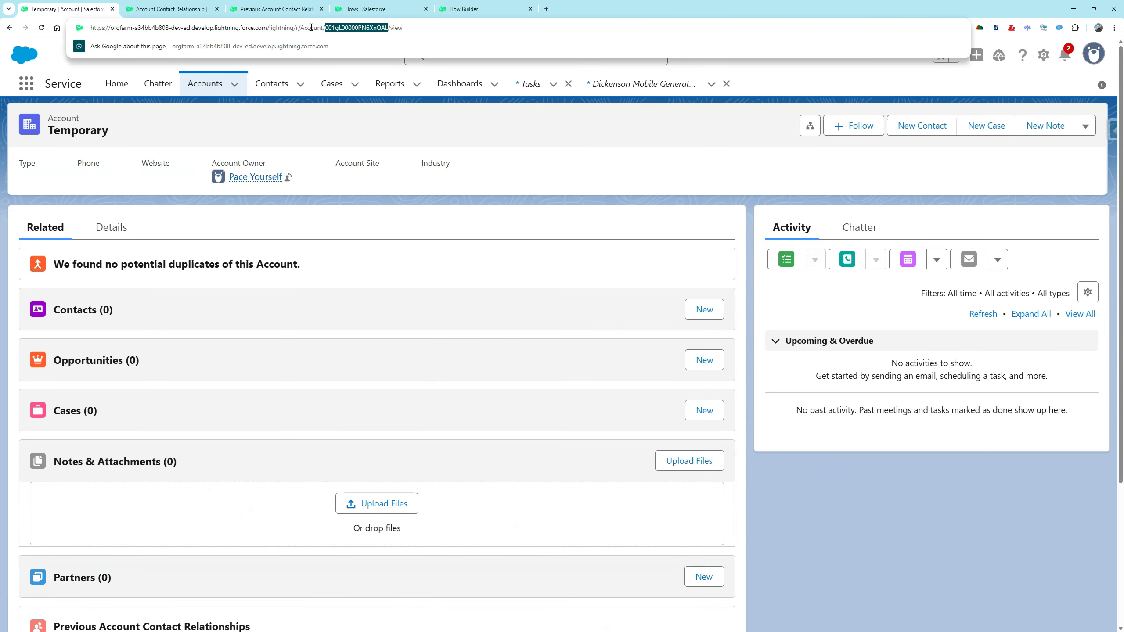
- Return to the flow and paste the copied Temporary account's record ID as the value for Account ID
left_click(274, 9)
left_click(172, 7)
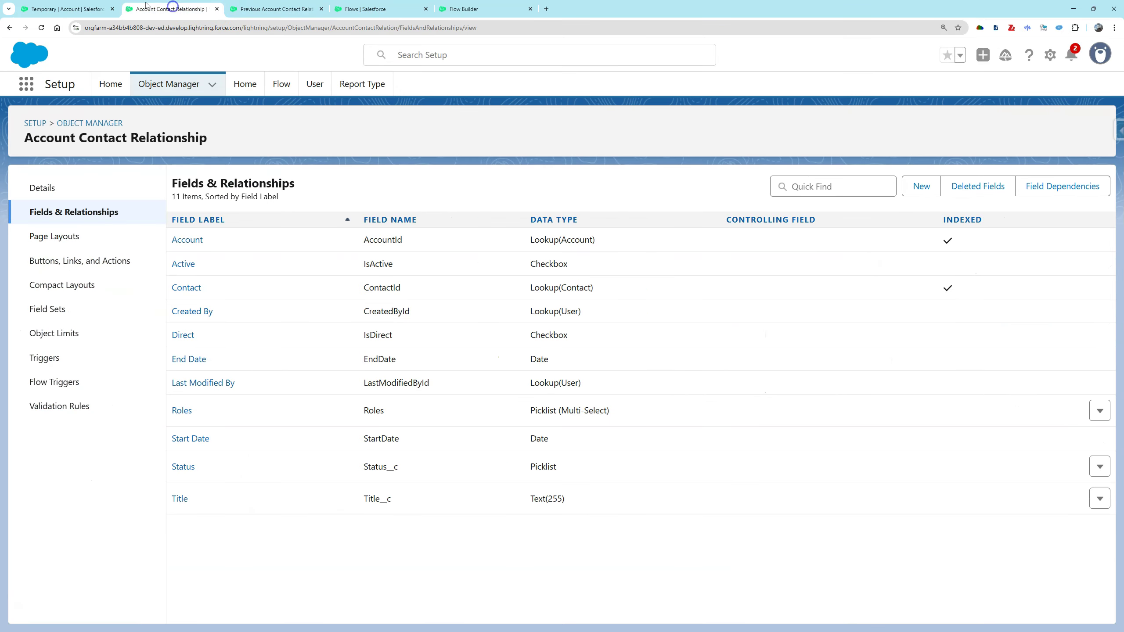
left_click(371, 9)
left_click(460, 9)
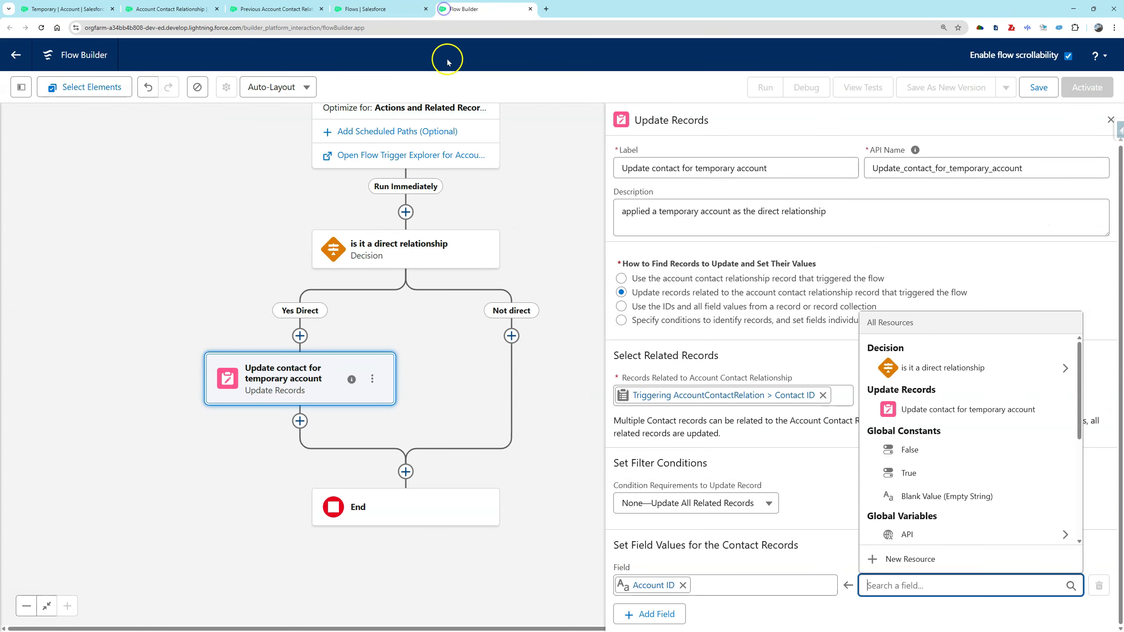
key("ctrl+v")
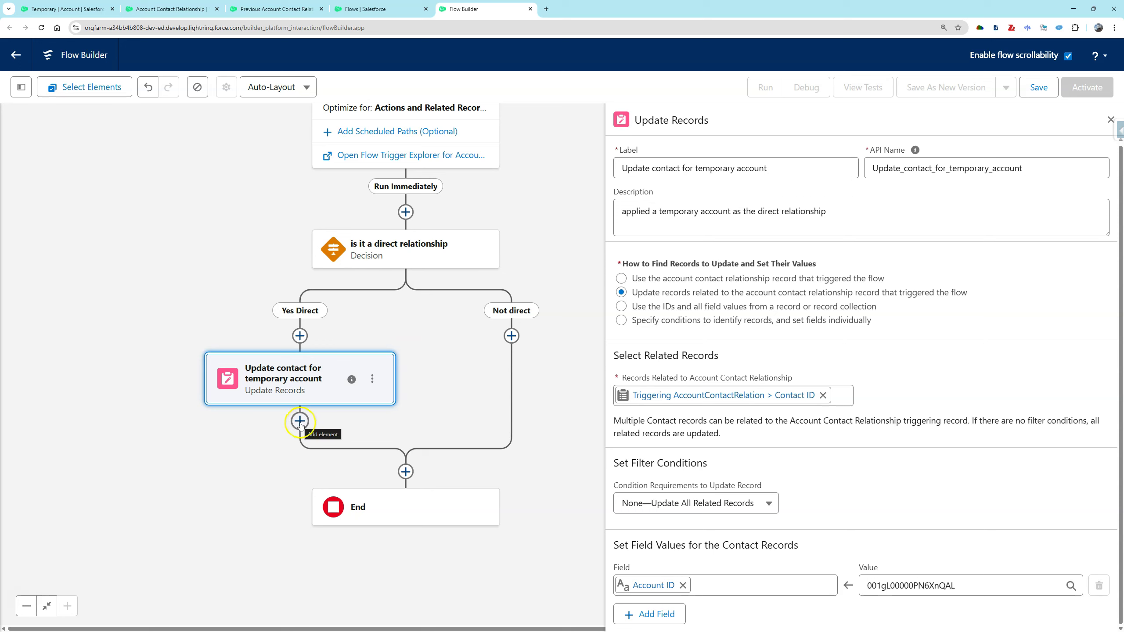
- Add a Create Records element after the decision paths merge, labelled "Create Previous Account Contact Relationship"
left_click(406, 471)
type("create")
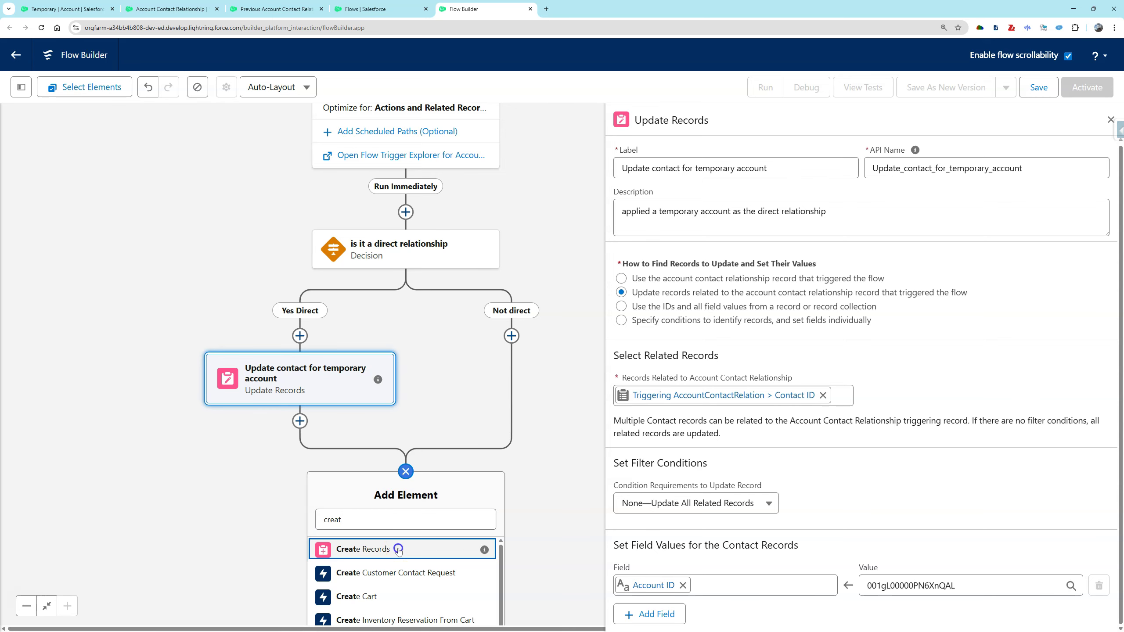
left_click(398, 547)
left_click(652, 166)
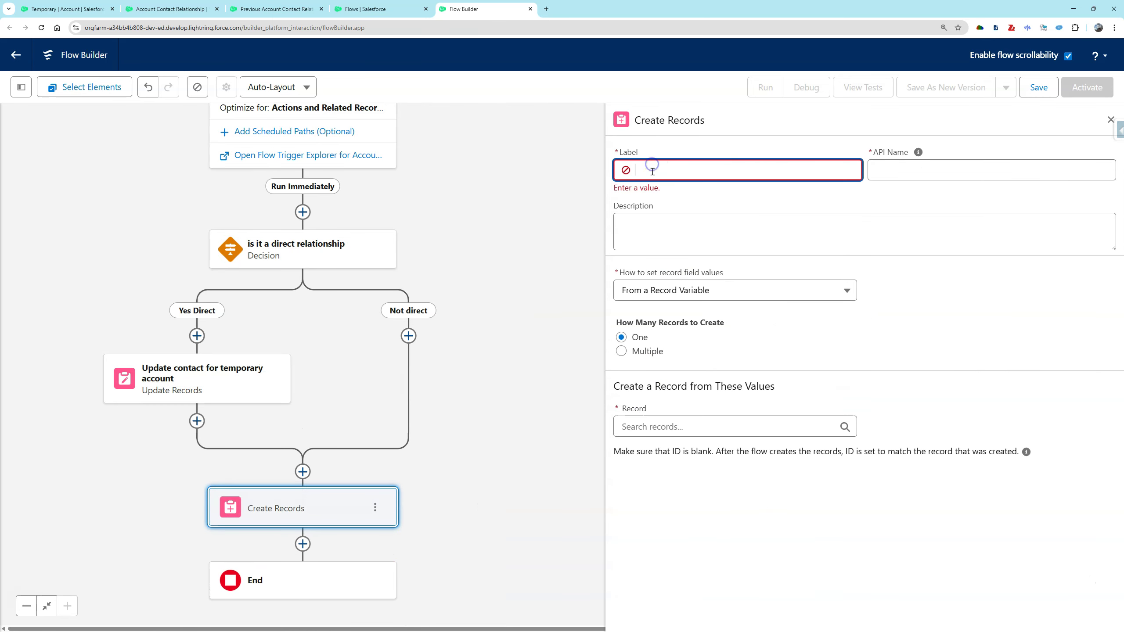
type("Create Previous Account Contact Relationship")
key("Tab")
key("Tab")
- Set the record field values to be entered manually and choose Previous Account Contact Relationship as the object to create
left_click(833, 319)
left_click(696, 306)
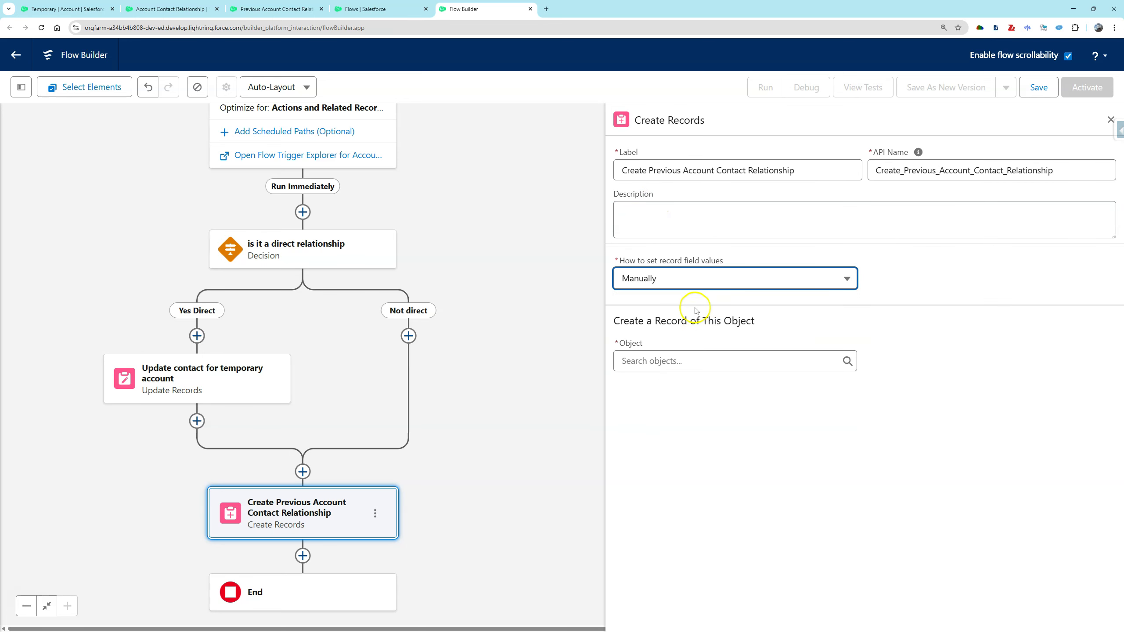
left_click(671, 362)
type("previous")
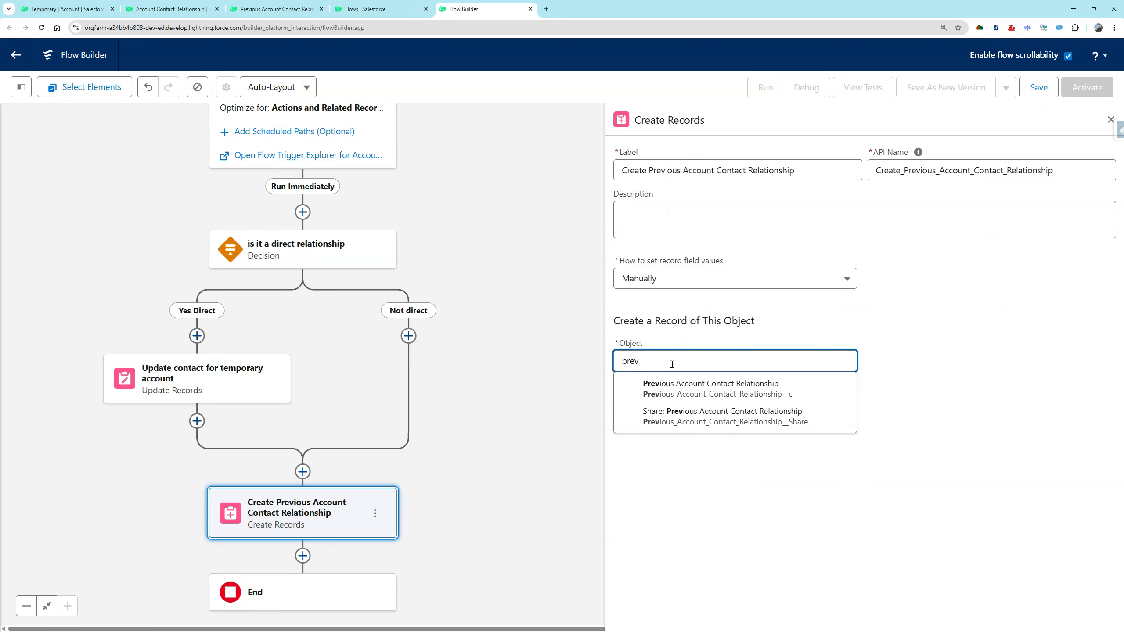
left_click(698, 385)
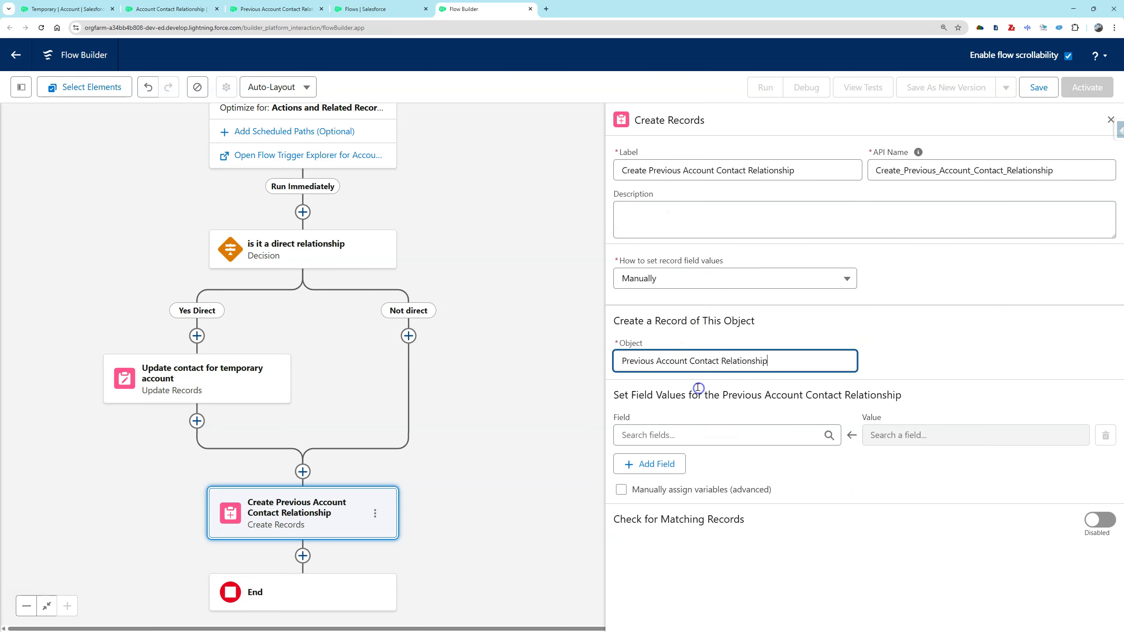
- Add six more field rows to the new record's field values, making seven rows in total
left_click(648, 464)
left_click(649, 506)
left_click(655, 544)
left_click(656, 590)
left_click(660, 627)
scroll(694, 524, "down", 3)
left_click(649, 556)
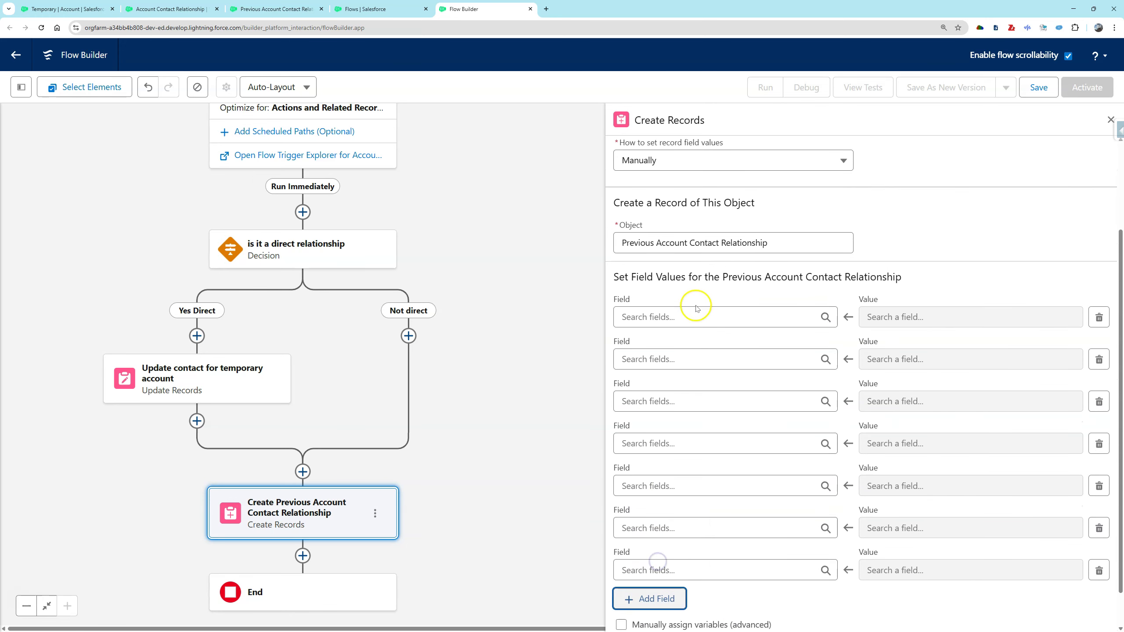
- Map the Account field of the new record to the triggering AccountContactRelation's Account ID
left_click(691, 317)
left_click(685, 385)
left_click(909, 316)
scroll(924, 487, "down", 5)
left_click(946, 550)
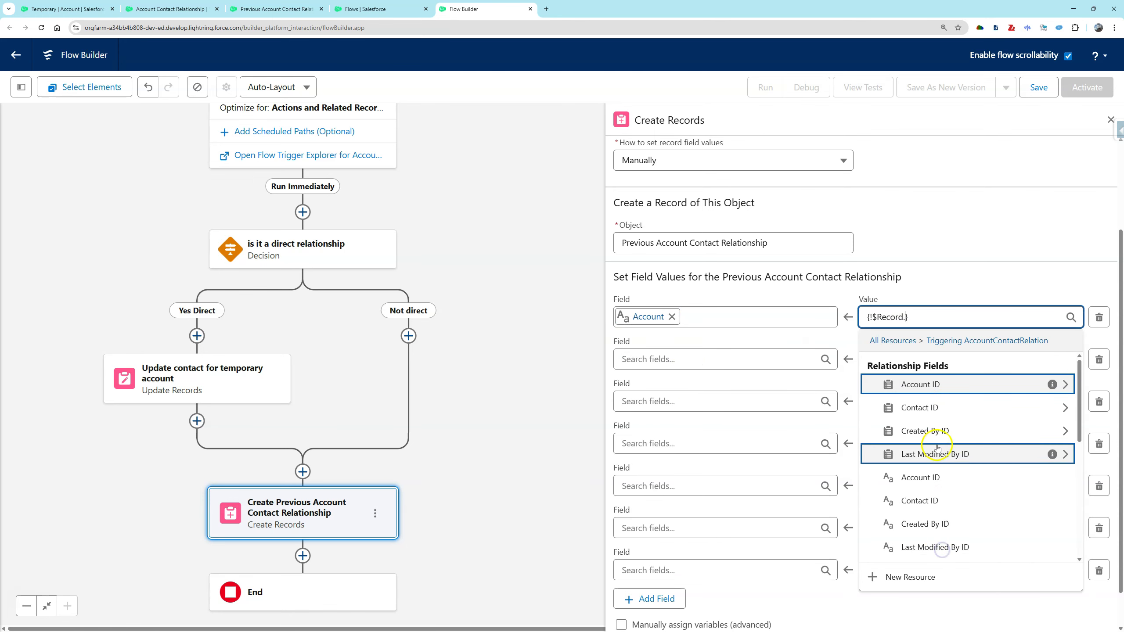
left_click(934, 477)
- Map the Contact field of the new record to the triggering AccountContactRelation's Contact ID
left_click(780, 358)
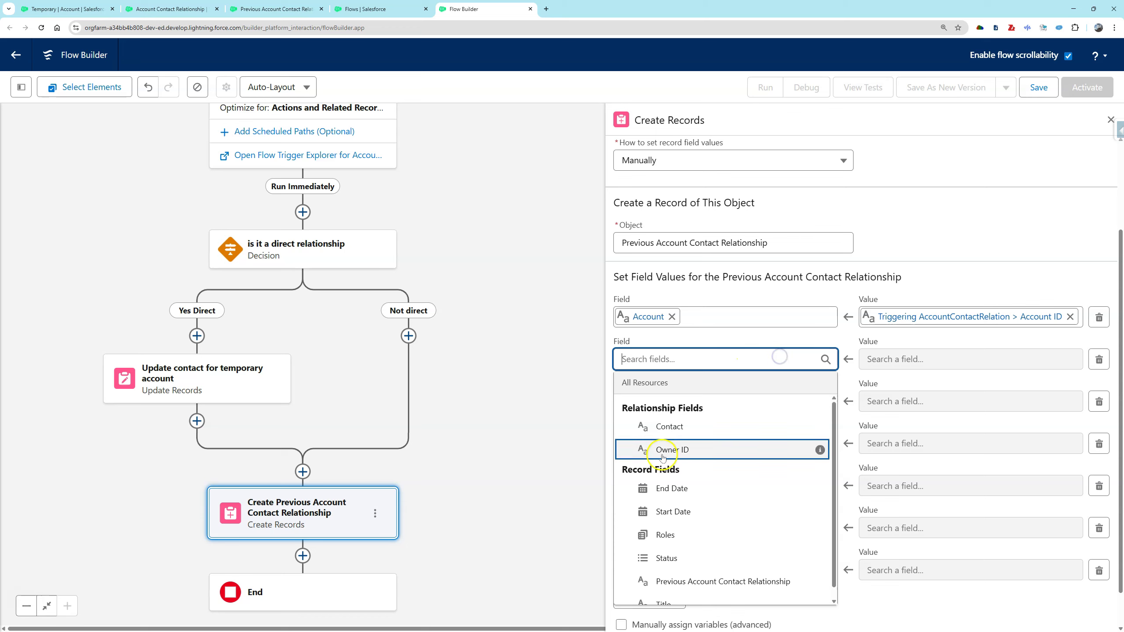
left_click(677, 428)
left_click(934, 359)
scroll(934, 487, "down", 5)
left_click(951, 591)
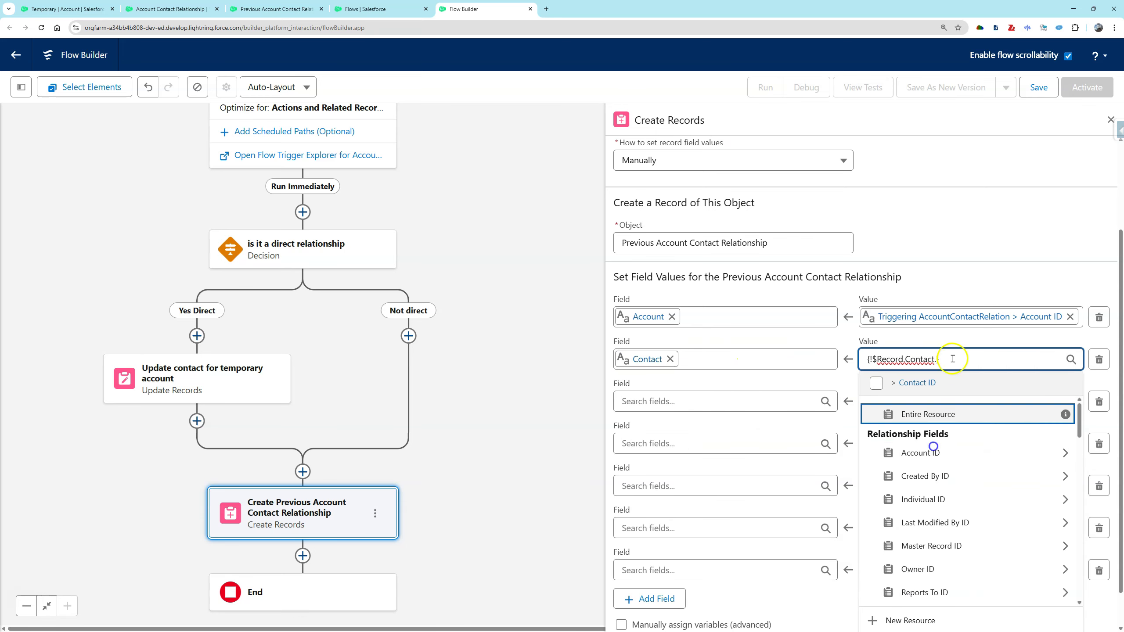
left_click(902, 381)
- Map the Roles field of the new record to the triggering AccountContactRelation's Roles
left_click(717, 401)
left_click(684, 274)
left_click(938, 358)
left_click(934, 592)
left_click(908, 421)
- Map the Status field of the new record to the triggering AccountContactRelation's Status
left_click(717, 402)
left_click(699, 331)
left_click(901, 401)
left_click(929, 346)
type("stat")
left_click(929, 349)
- Map the Title field of the new record to the triggering AccountContactRelation's Title
left_click(712, 443)
left_click(705, 416)
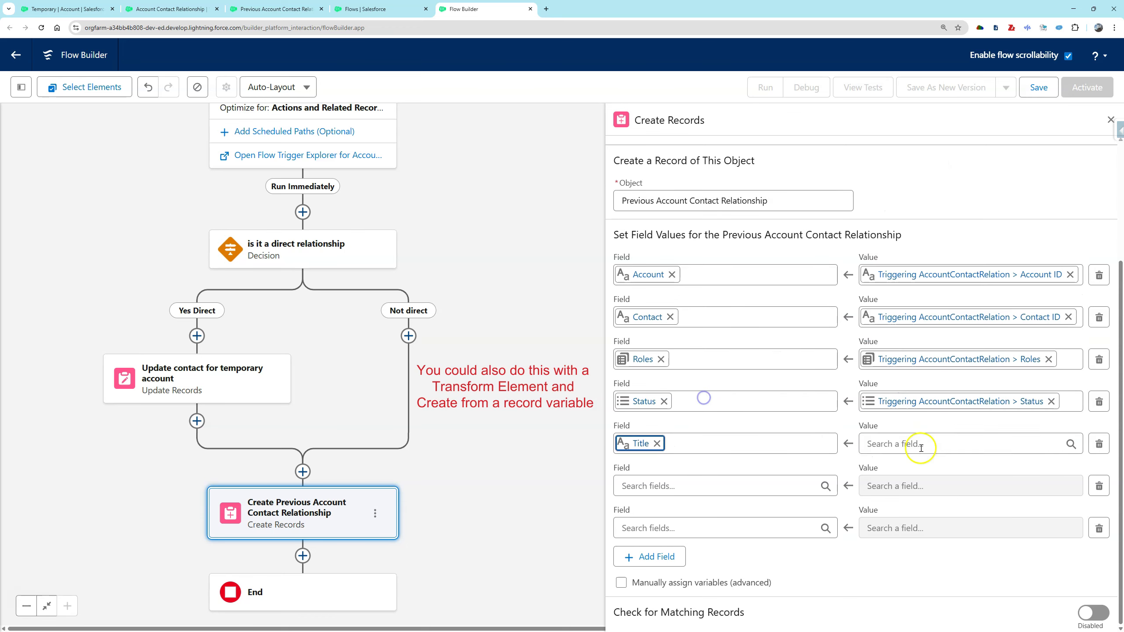
left_click(924, 444)
left_click(952, 396)
type("ti")
left_click(935, 396)
- Map Start Date and End Date of the new record to the same date fields on the triggering AccountContactRelation
left_click(717, 486)
left_click(713, 462)
left_click(725, 529)
left_click(712, 481)
left_click(925, 399)
left_click(922, 530)
- Start saving the flow with the label "Record Triggered: Account Contact Relationship - Previous ACR is created"
left_click(458, 476)
left_click(1045, 91)
left_click(460, 293)
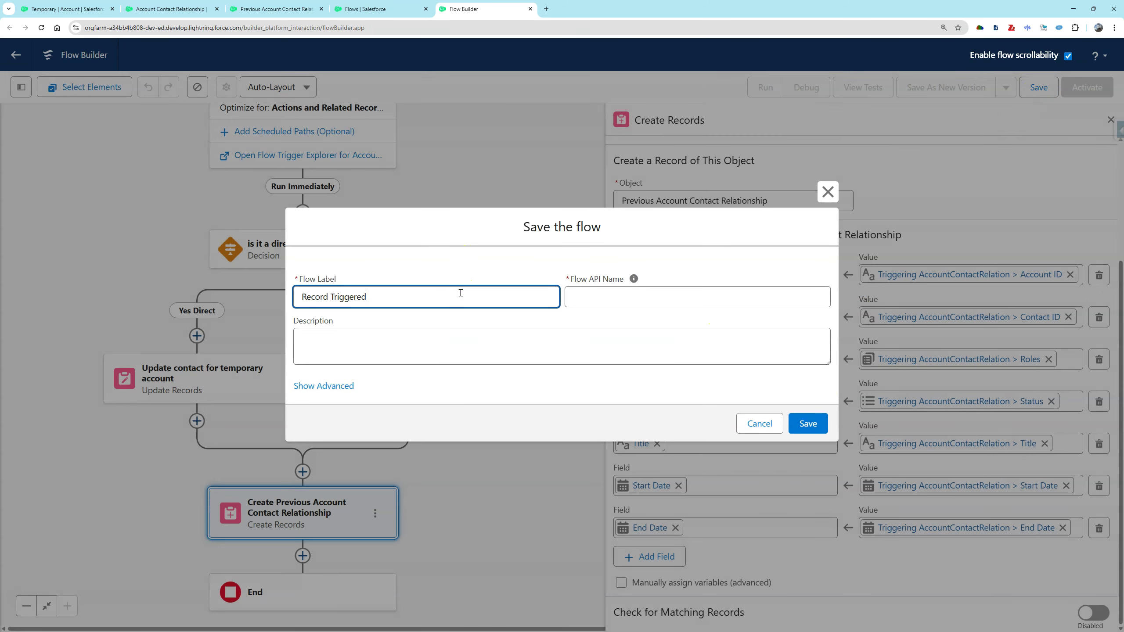
type("Record Triggered: Account Contact Relationship - Previous ACR is")
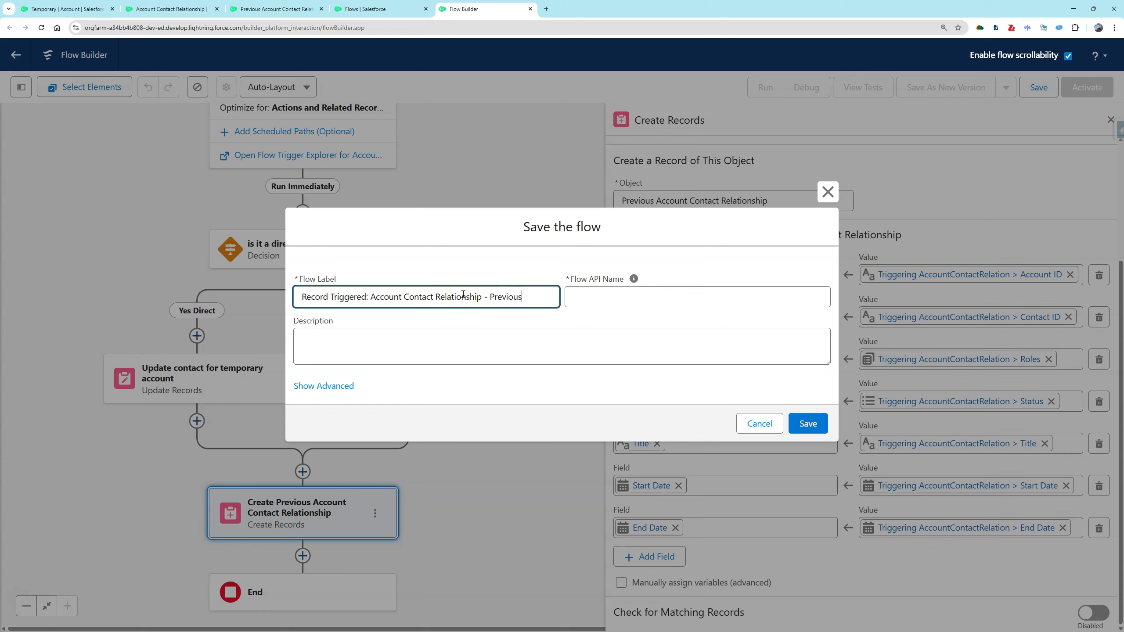
key("Tab")
key("Tab")
- Describe the flow as "When a previous account contact relationship is required but a new account role is also needed." and save it
type("h")
key("BackSpace")
type("When a previous account cont")
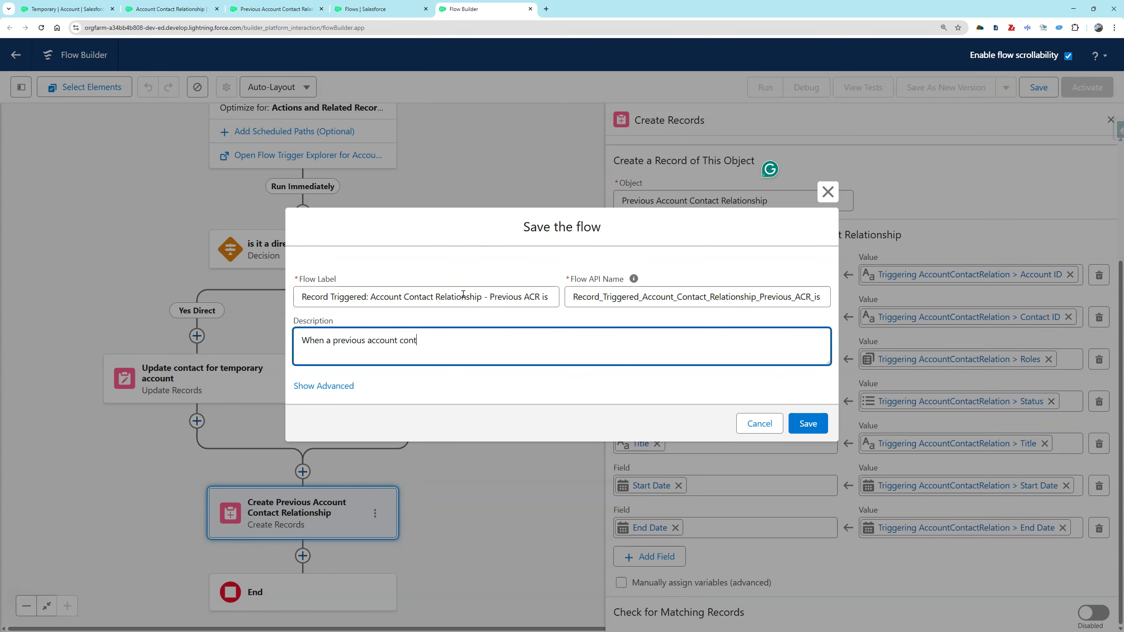
type("act relationship is required but a new account role is needed")
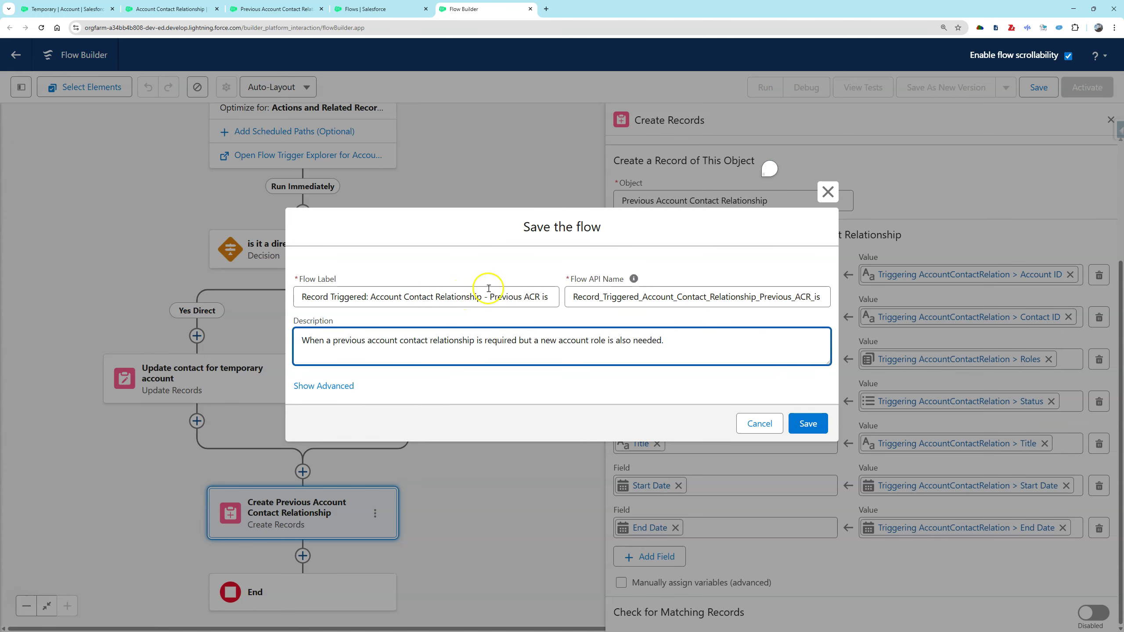
left_click(807, 423)
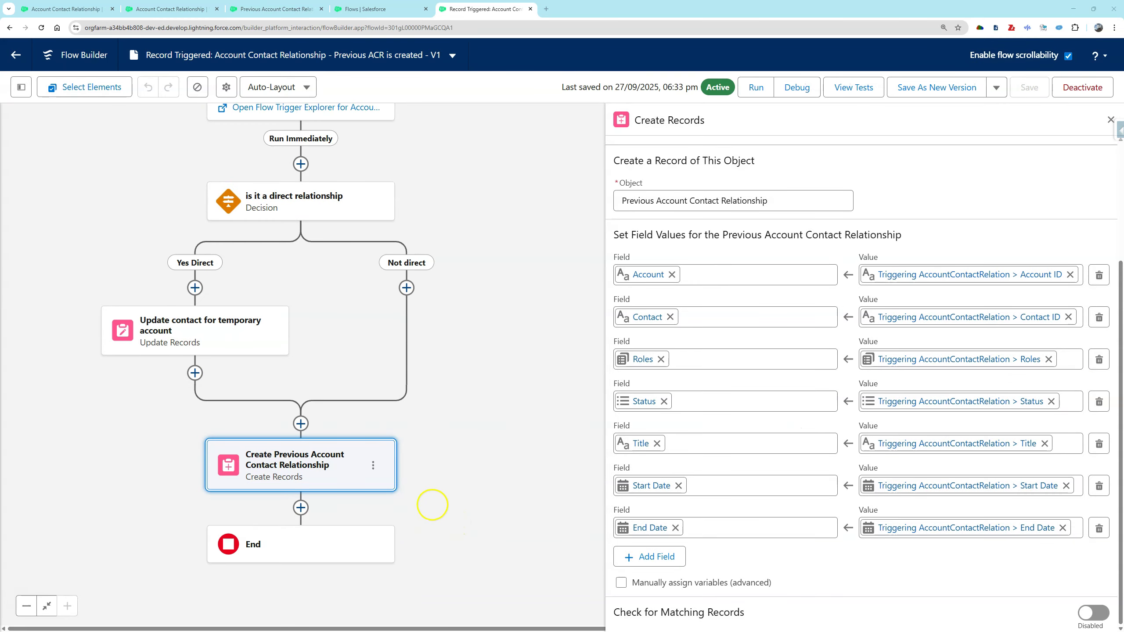
scroll(438, 446, "up", 3)
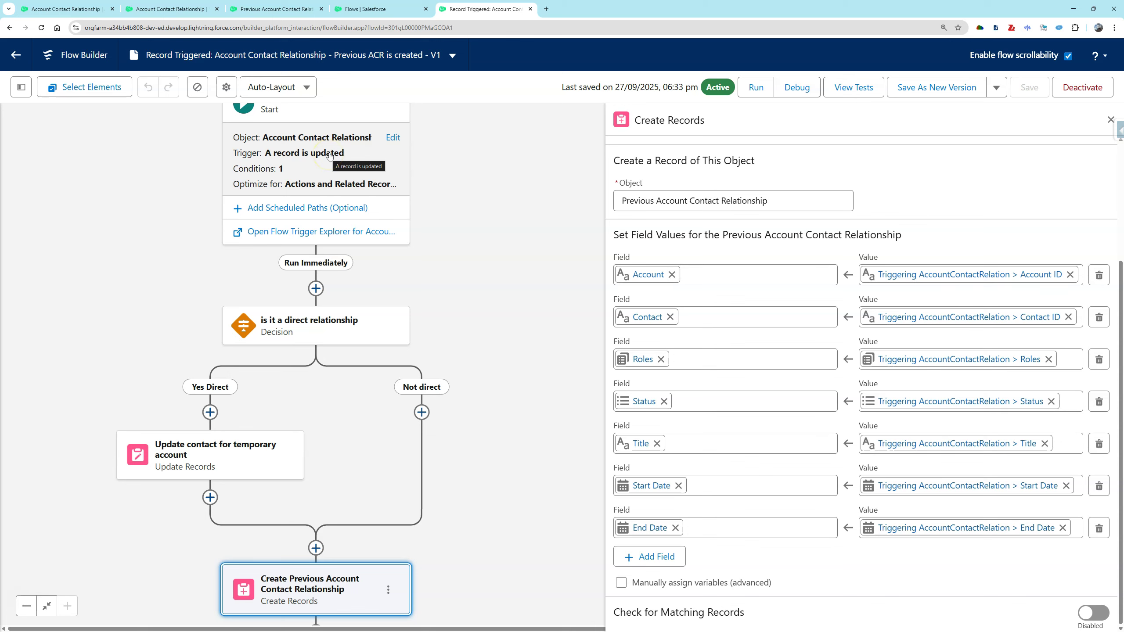
left_click_drag(492, 514, 514, 347)
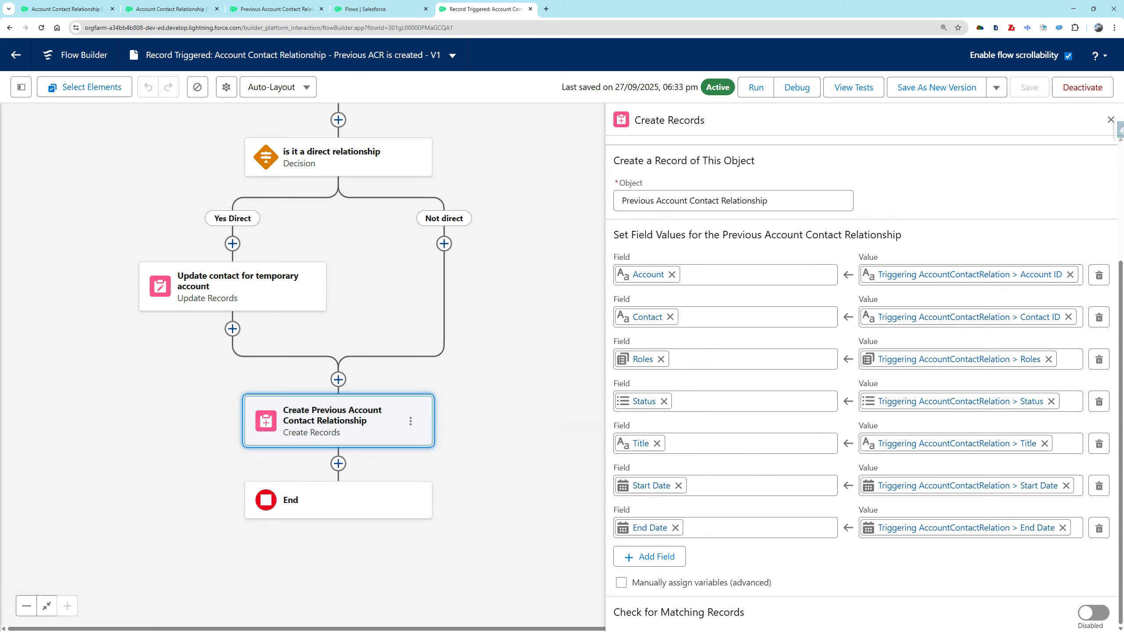
left_click_drag(516, 323, 507, 419)
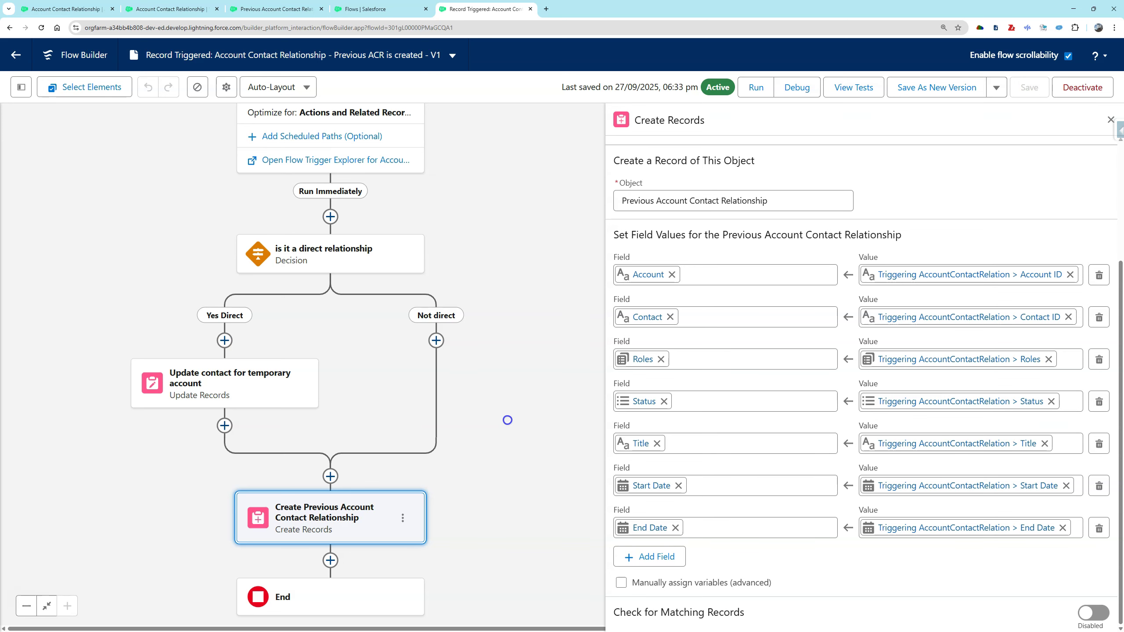
left_click_drag(508, 419, 510, 321)
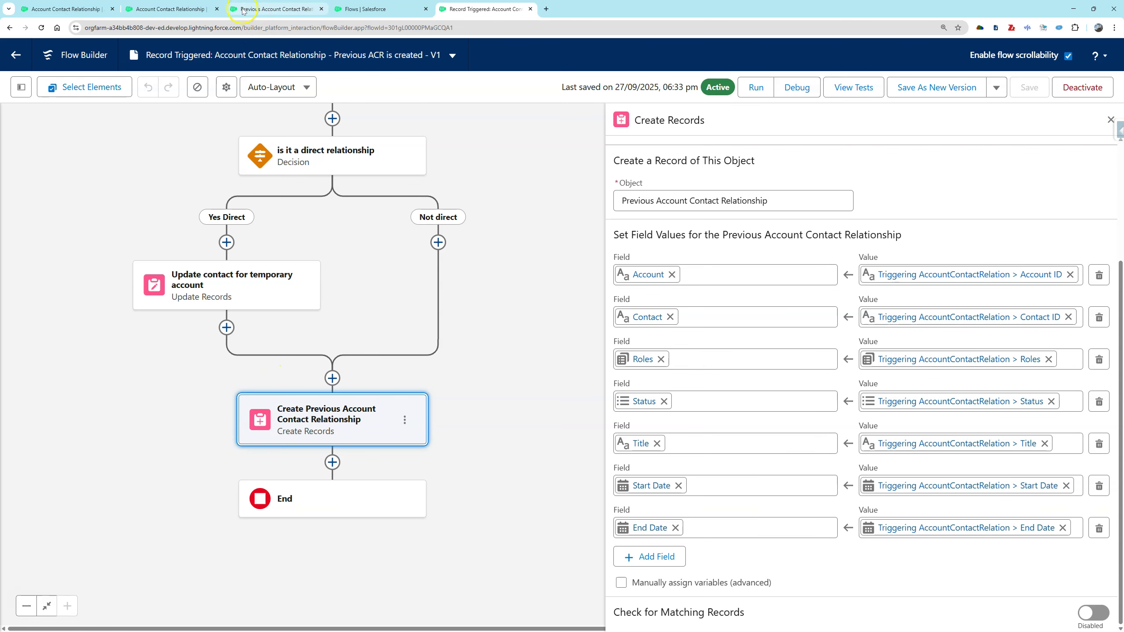
- Find Platform Events in Setup and open the form for a new platform event
left_click(176, 9)
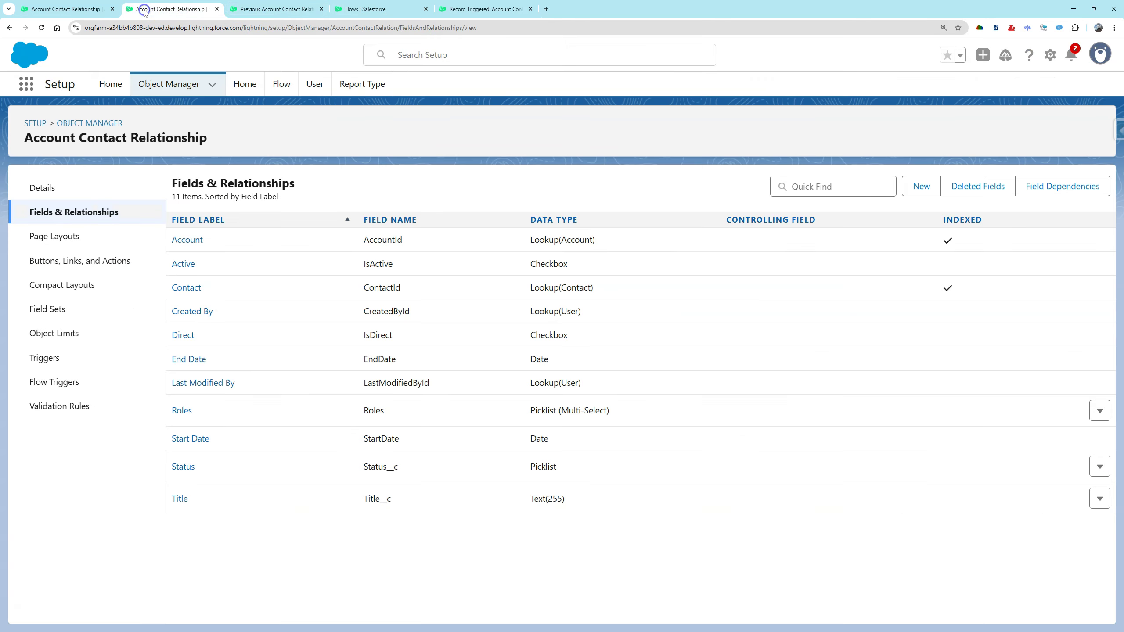
left_click(110, 84)
left_click(77, 119)
type("platform ev")
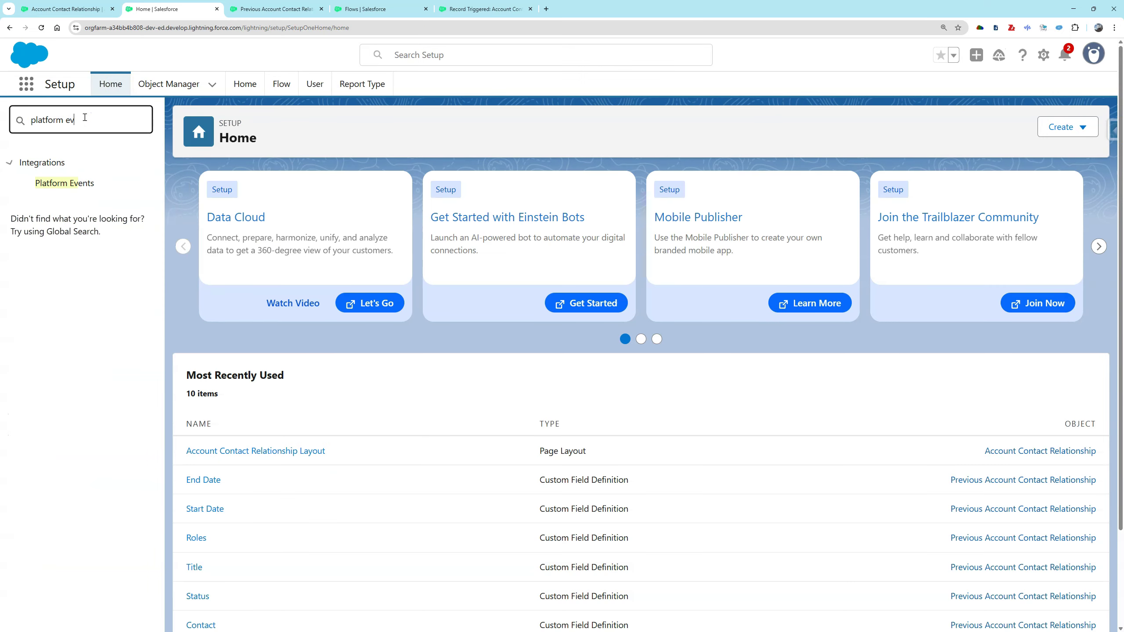
left_click(77, 181)
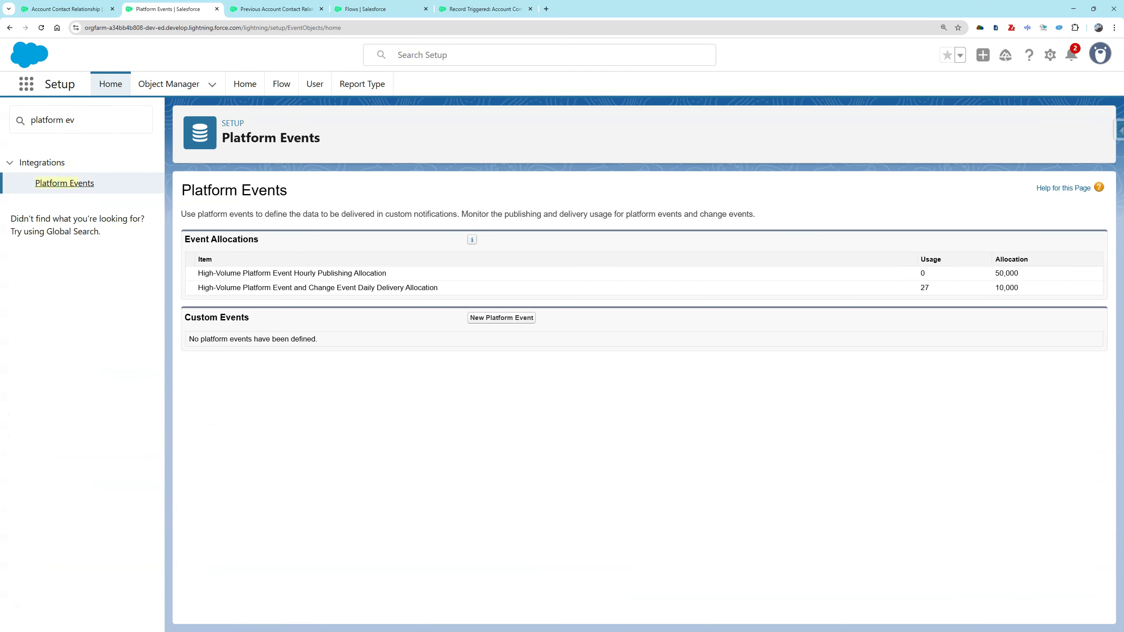
left_click(521, 317)
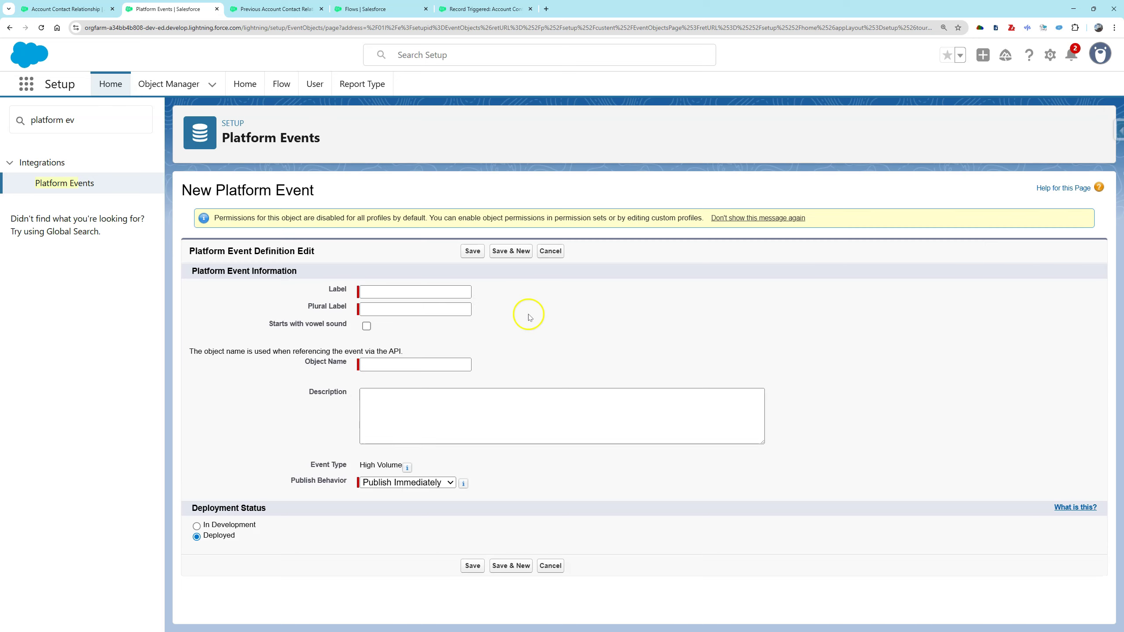
- Label the platform event "Account Contact Relationship Delete", choose Publish After Commit and try to save it
left_click(429, 292)
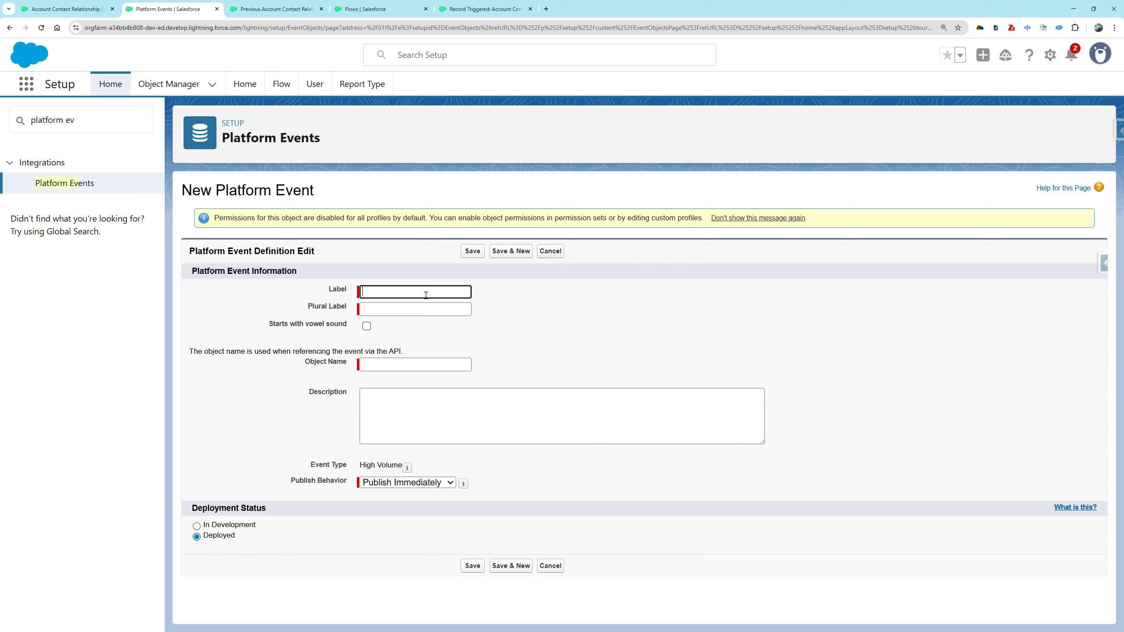
type("Account Contact Relationship Event")
key("Tab")
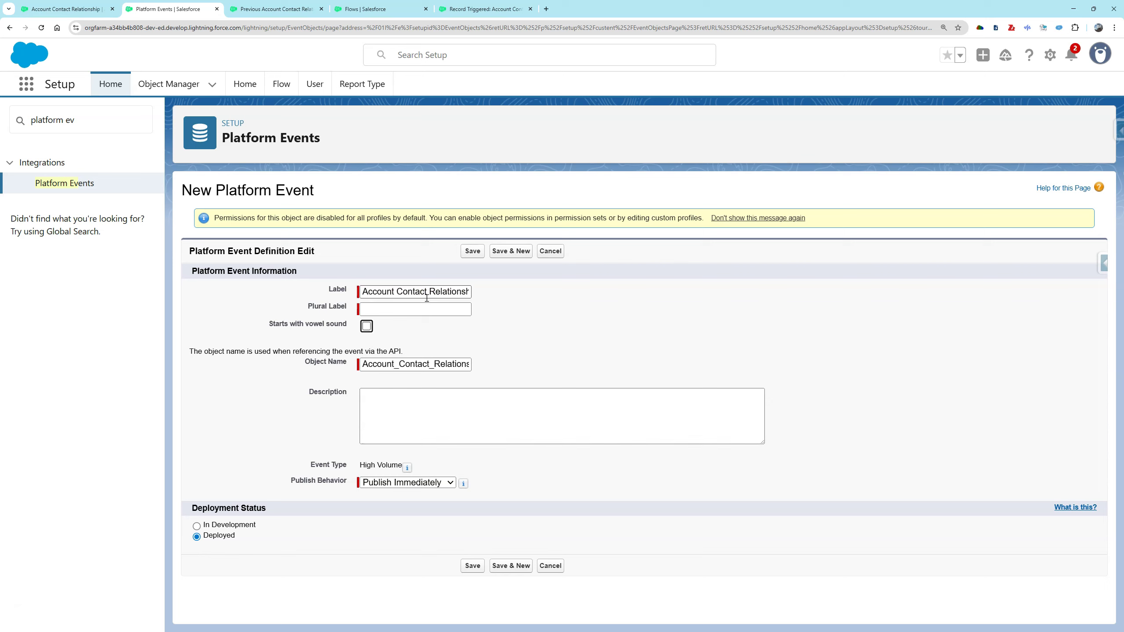
left_click(445, 482)
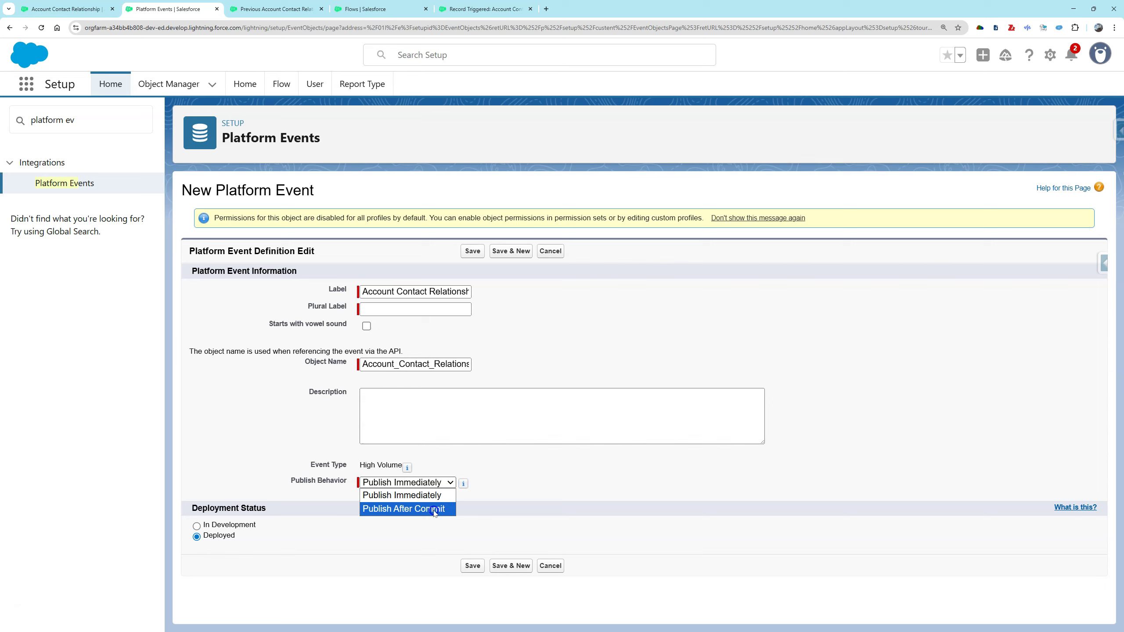
left_click(434, 509)
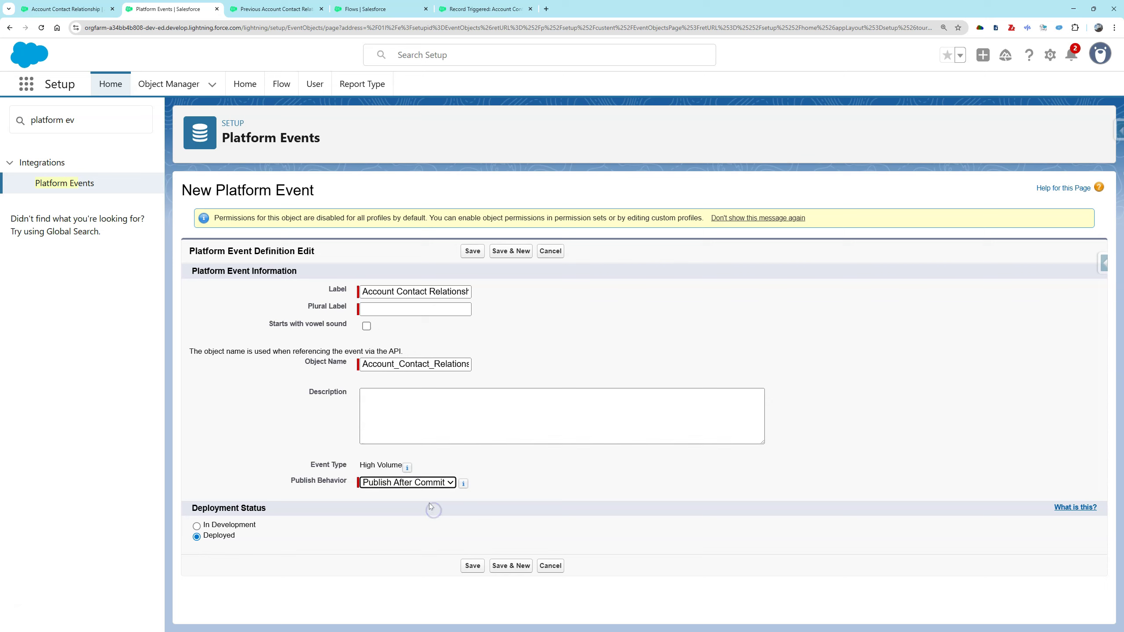
left_click(481, 569)
- Set the platform event's plural label to "Account Contact Relationship Deleted" and save the event
left_click(400, 309)
key("ctrl+a")
key("ctrl+c")
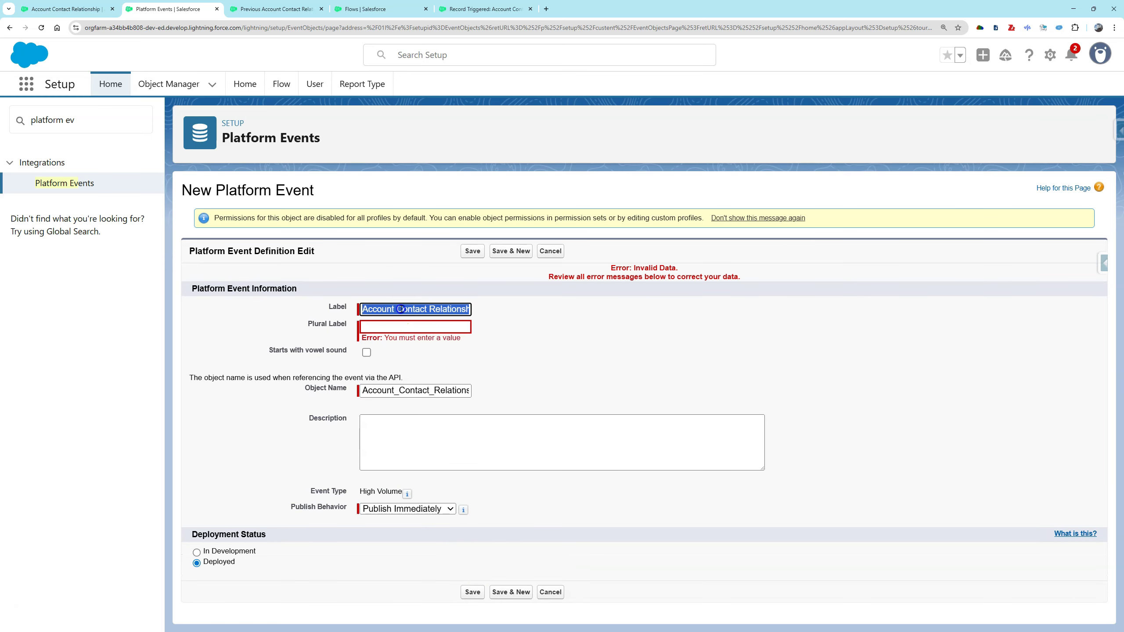
left_click(400, 325)
key("ctrl+v")
type("d")
left_click(473, 592)
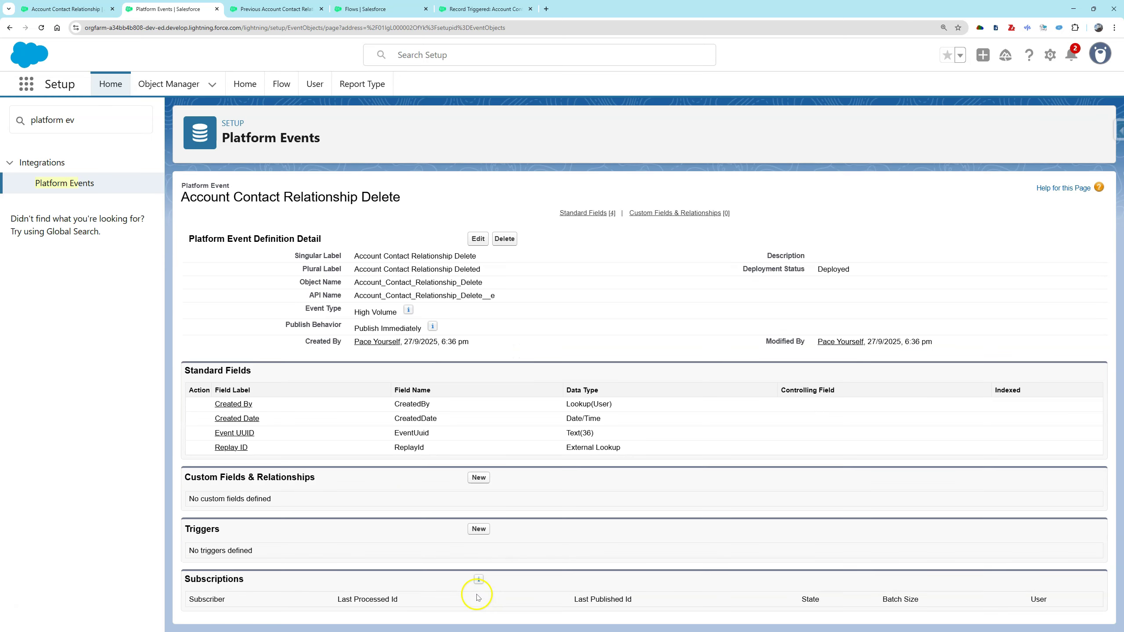
- Add a custom text field labelled "Account Contact Relationship ID" with length 18 to the platform event and save it
left_click(479, 477)
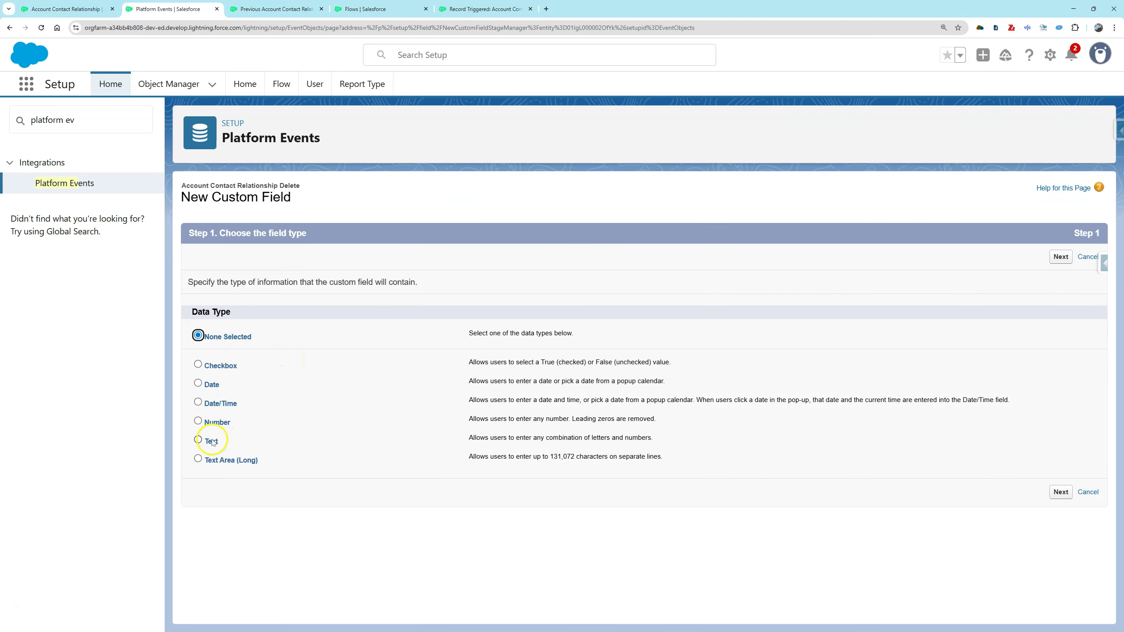
left_click(212, 441)
left_click(1062, 492)
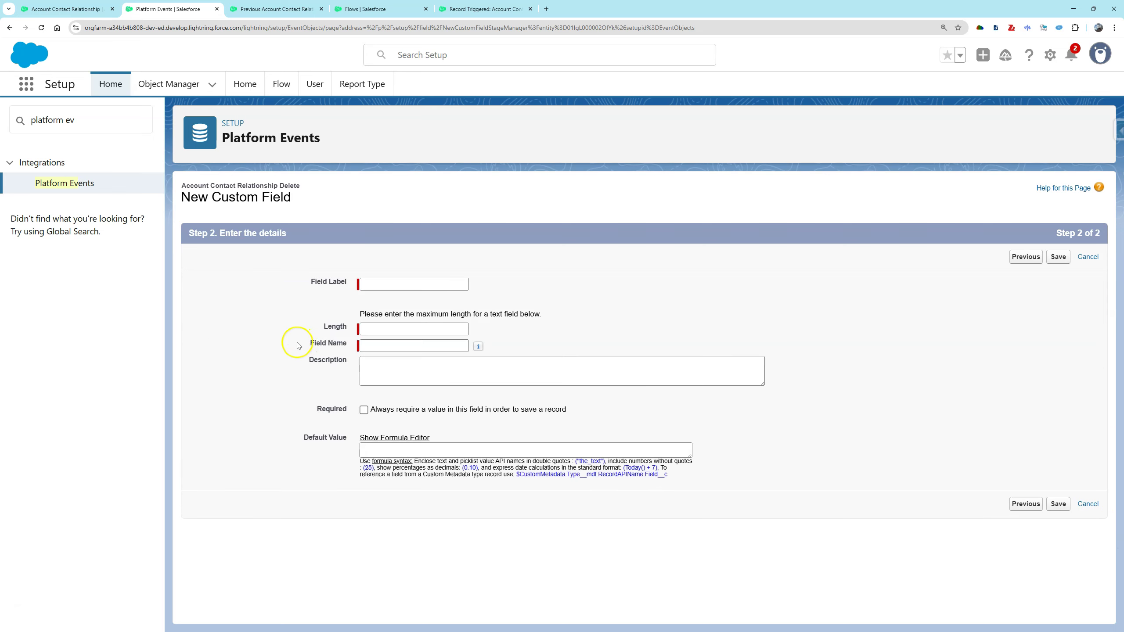
left_click(376, 283)
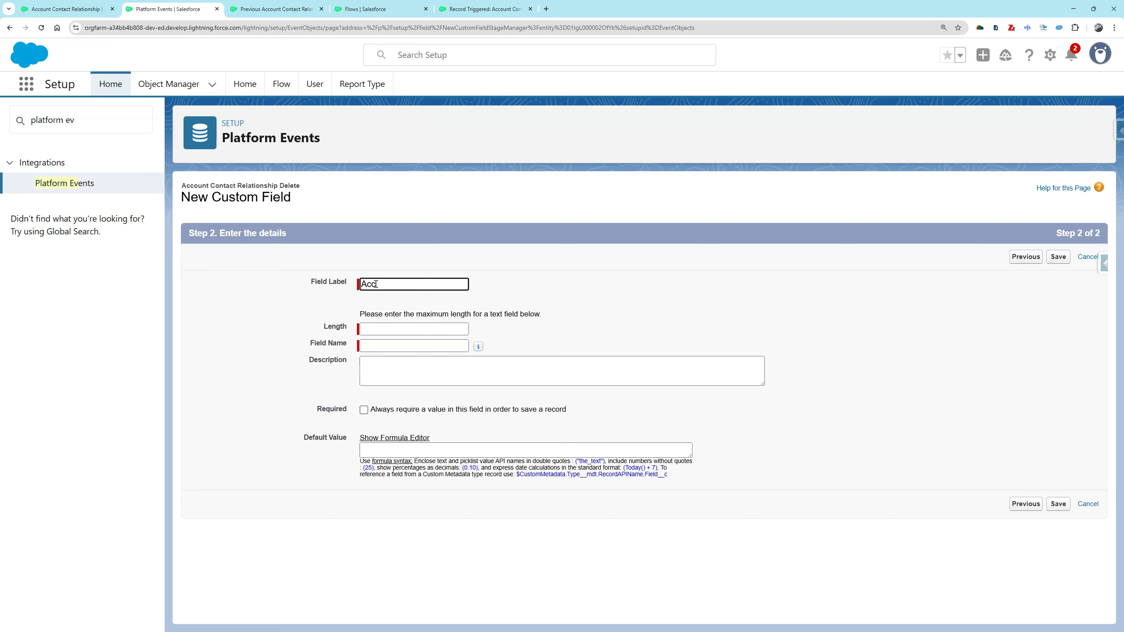
type("Account Contact Relationship Id")
left_click(383, 328)
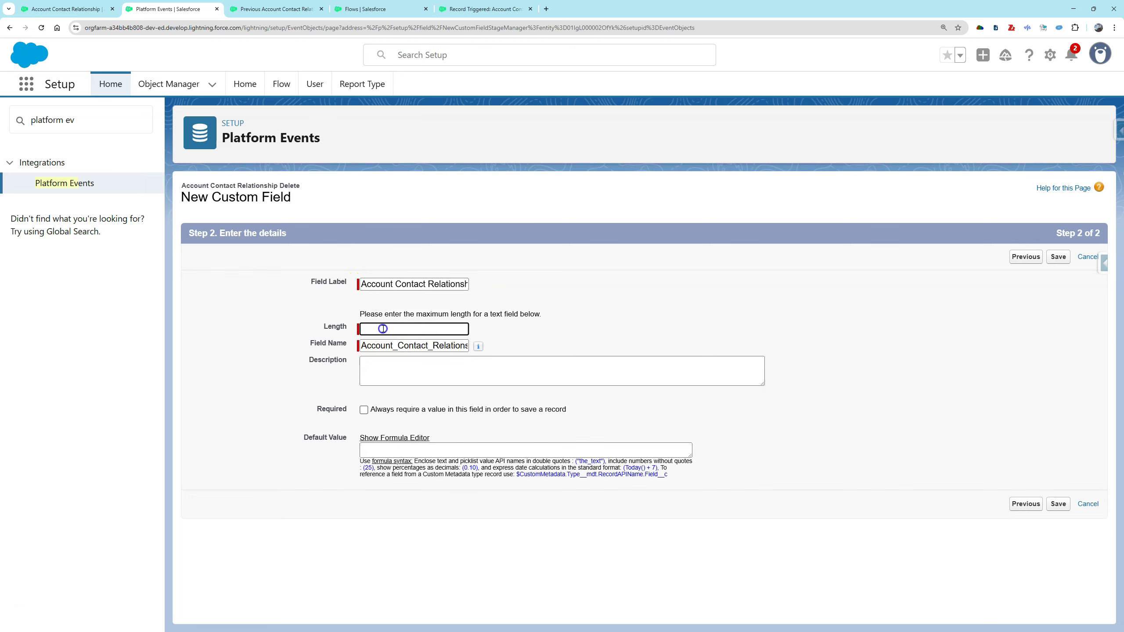
type("18")
left_click(529, 312)
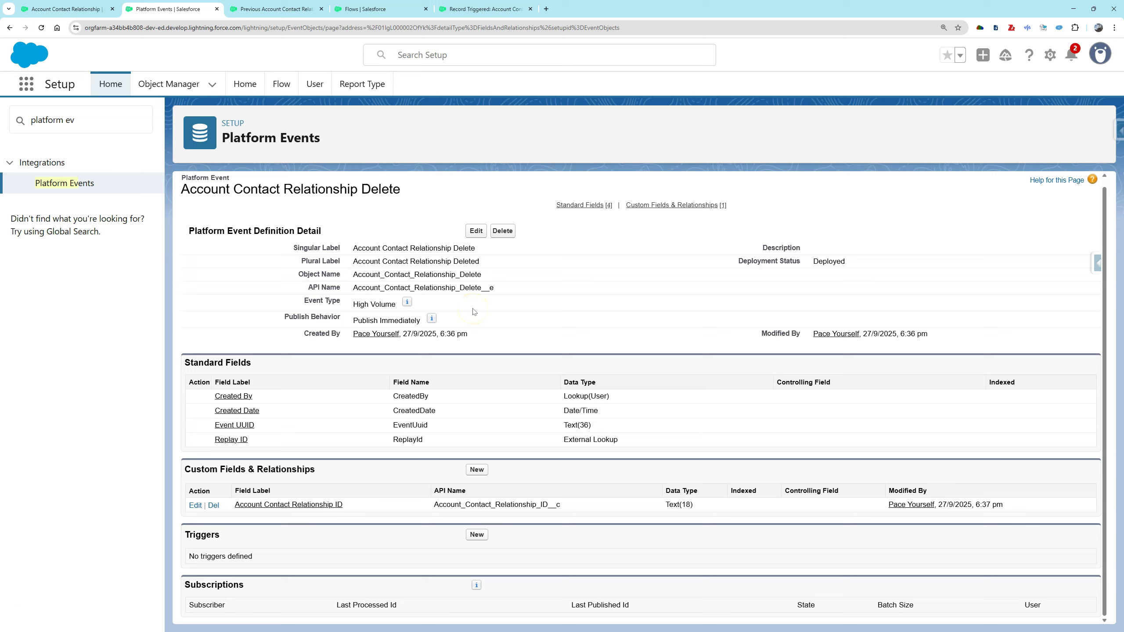
left_click(473, 312)
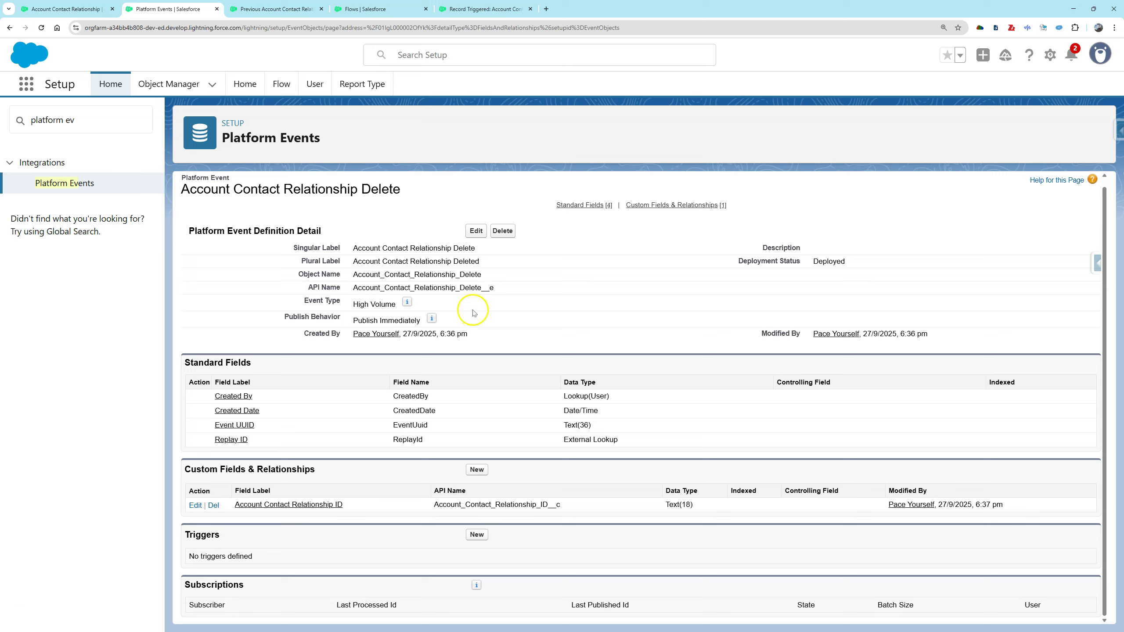
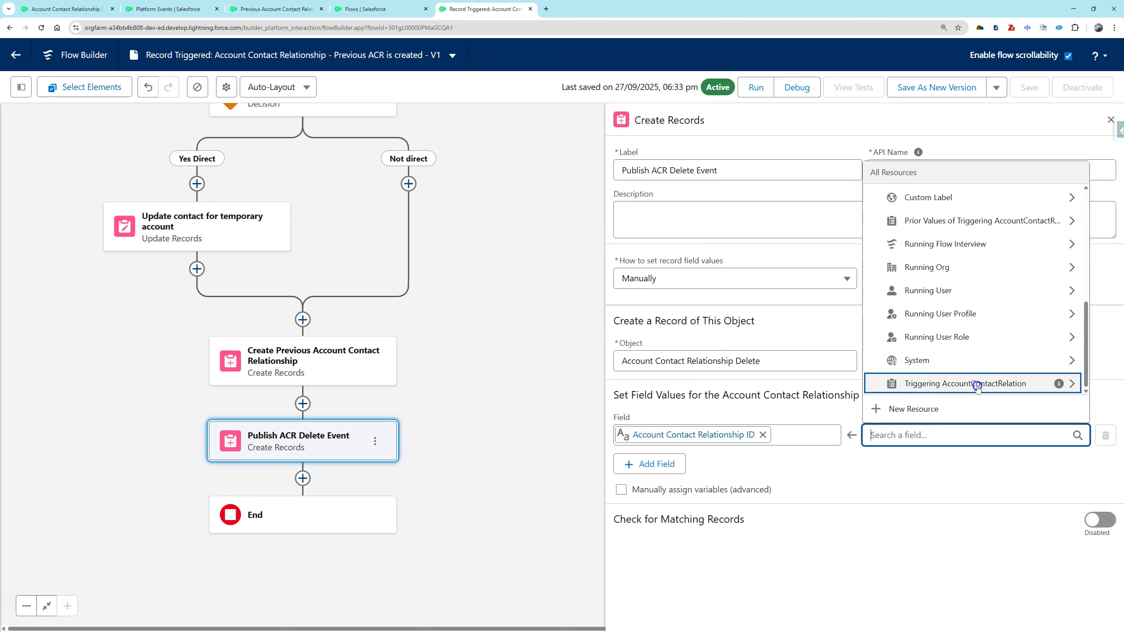
- Map the Publish ACR Delete Event's Account Contact Relationship ID to the same field on the triggering AccountContactRelation
scroll(962, 347, "down", 3)
scroll(962, 347, "down", 2)
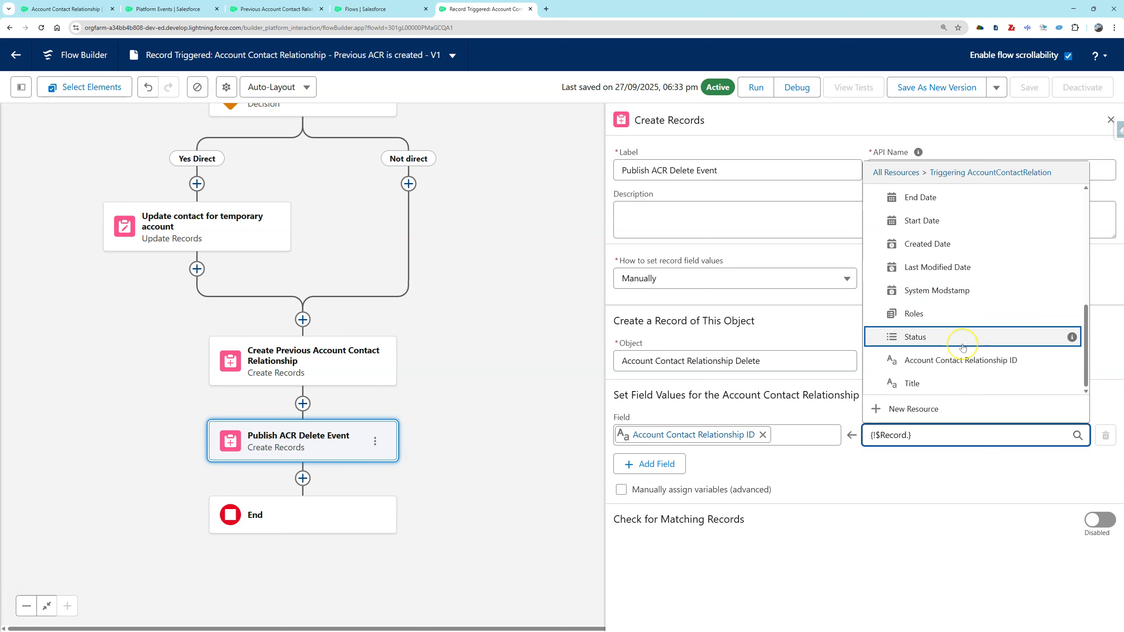
left_click(960, 361)
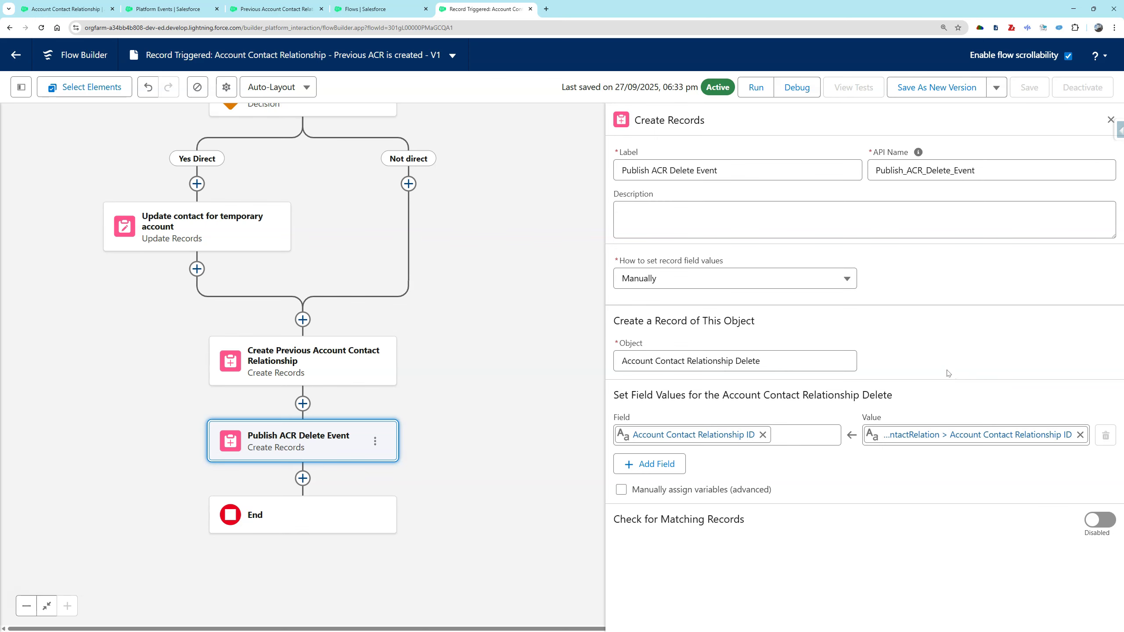
- Save the record-triggered flow as a new version and activate that version
left_click(956, 88)
left_click(801, 448)
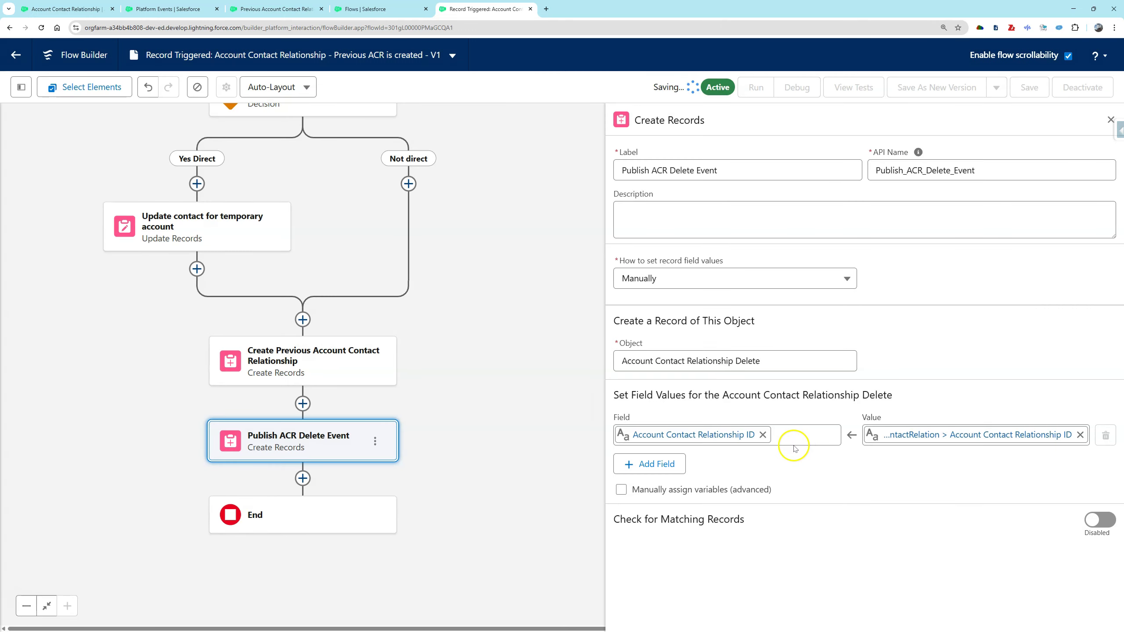
left_click(1082, 94)
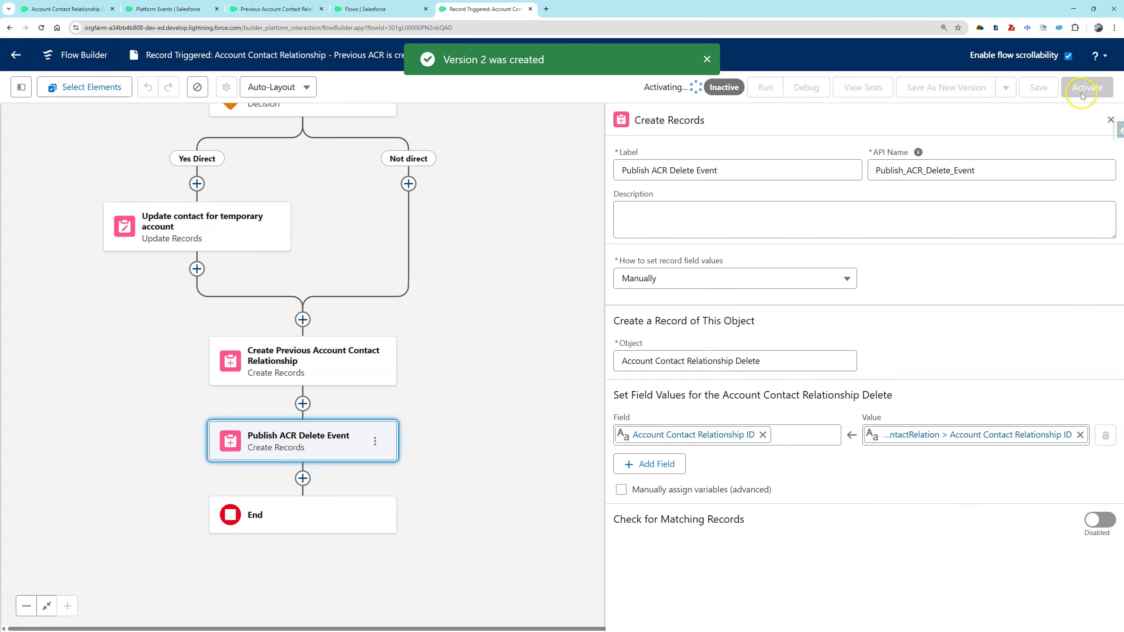
- Create a new Platform Event-Triggered Flow that subscribes to the Account Contact Relationship Delete event
left_click(389, 9)
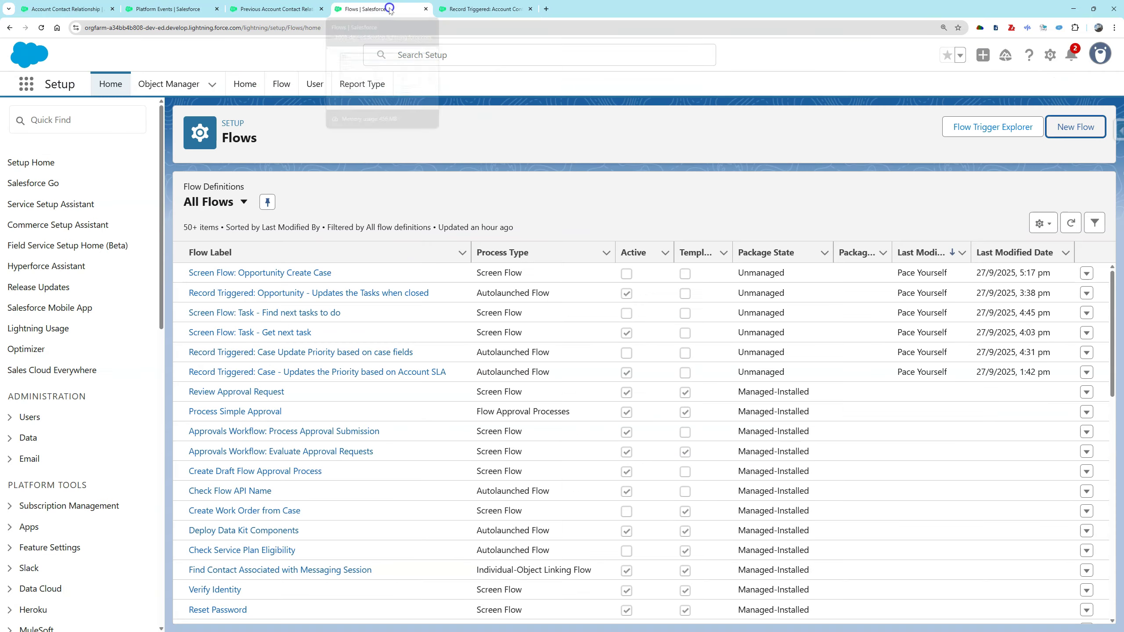
left_click(1063, 132)
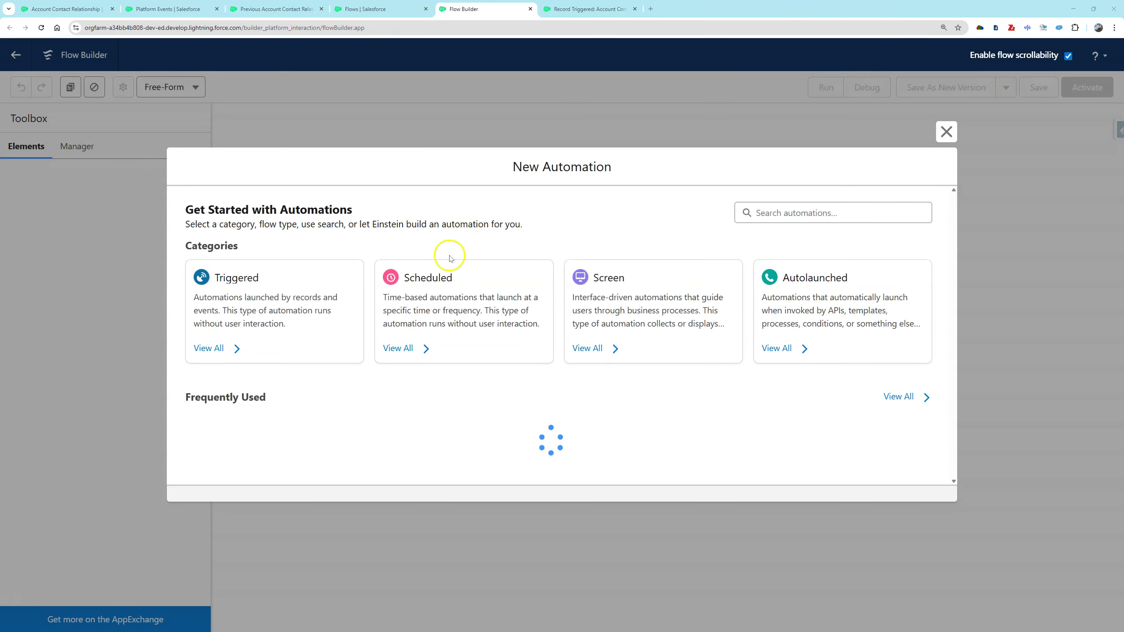
left_click(289, 317)
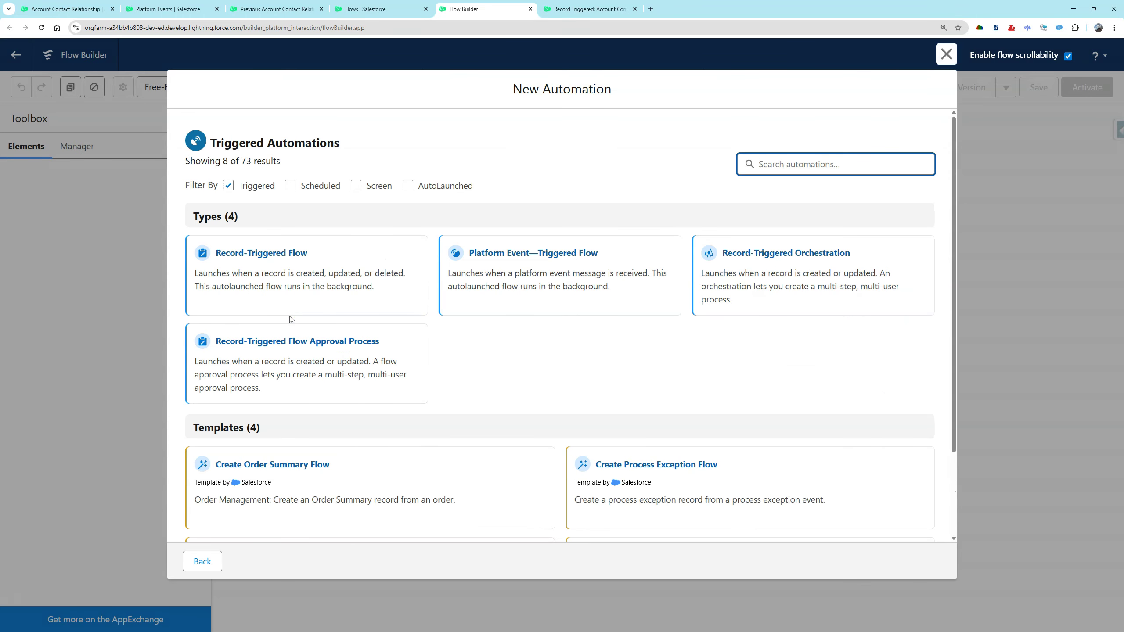
left_click(505, 286)
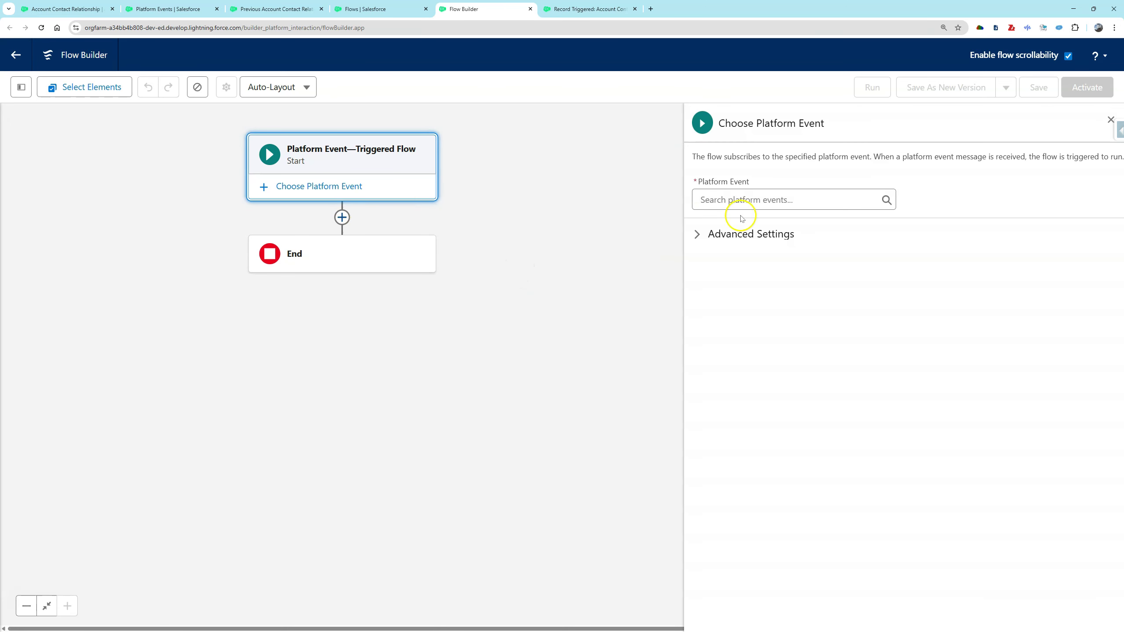
left_click(744, 202)
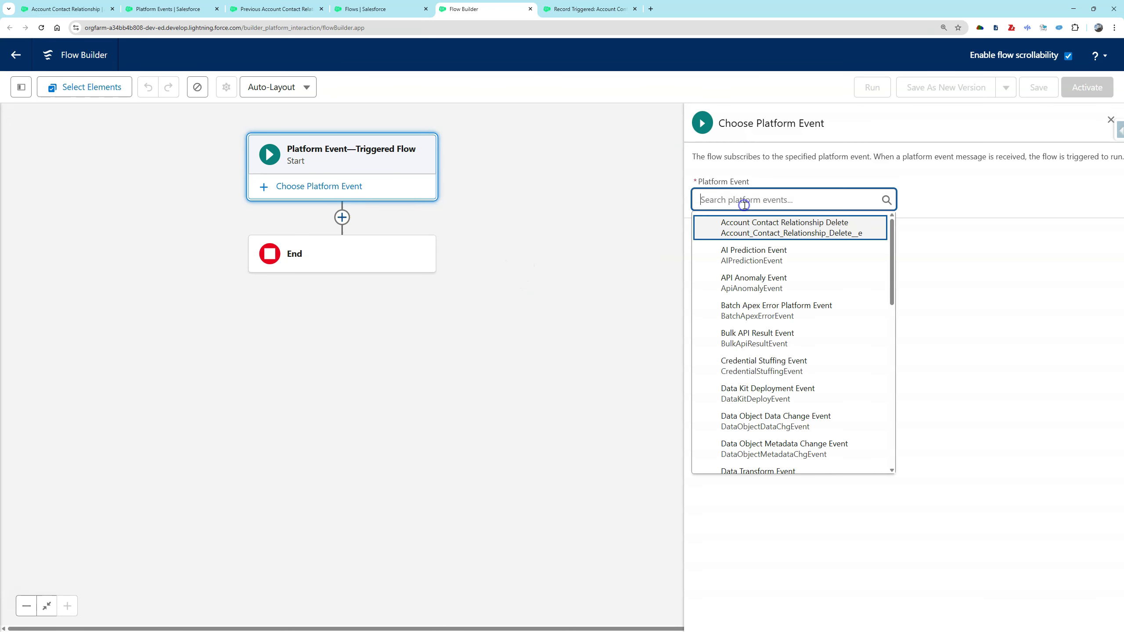
left_click(751, 228)
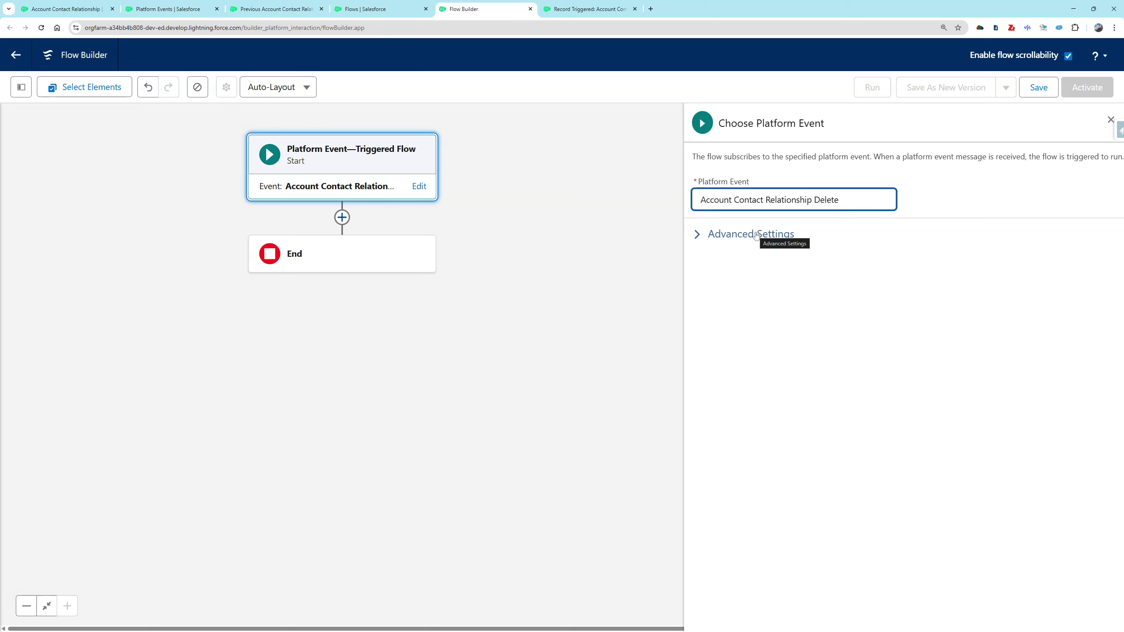
- Add a Delete Records element labelled "Delete the old Account Contact Relationship" with the description "This has come from the previous flow"
left_click(342, 217)
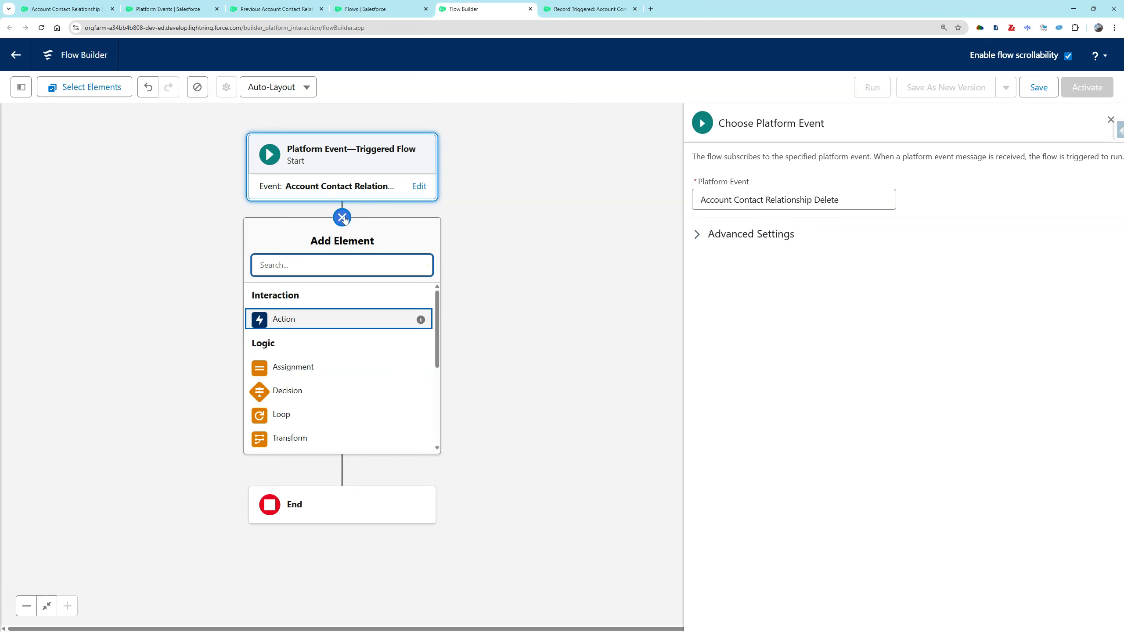
type("dele")
left_click(341, 297)
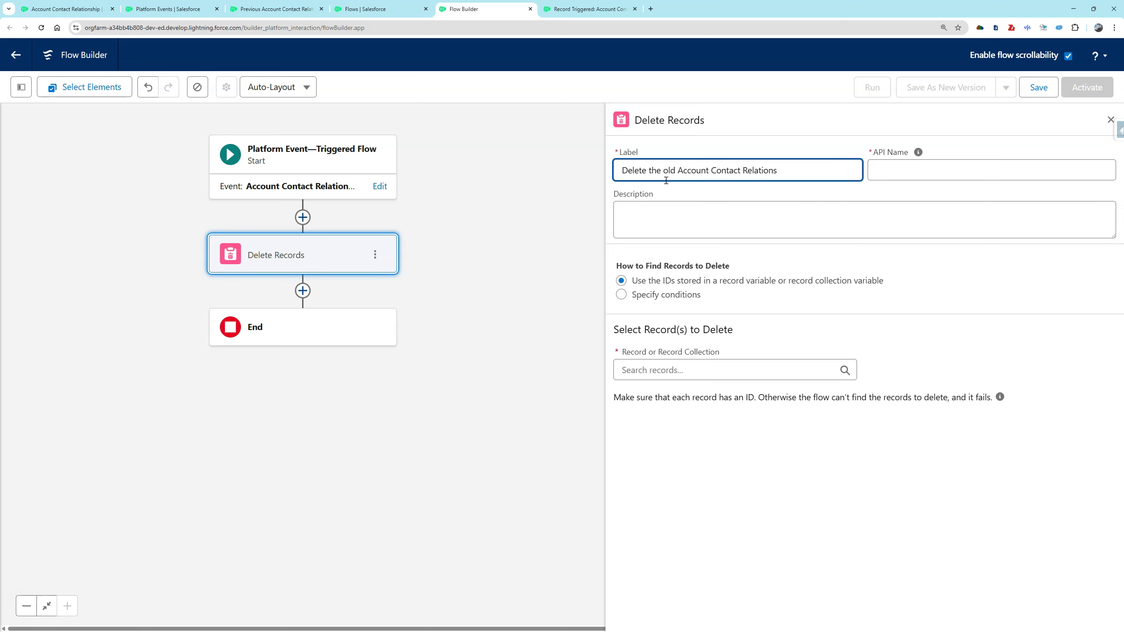
type("hip")
key("Tab")
left_click(779, 224)
type("This i")
type("as come from the previous flow")
- Have the Delete Records element find records by specified conditions on the Account Contact Relationship object
left_click(690, 295)
left_click(705, 369)
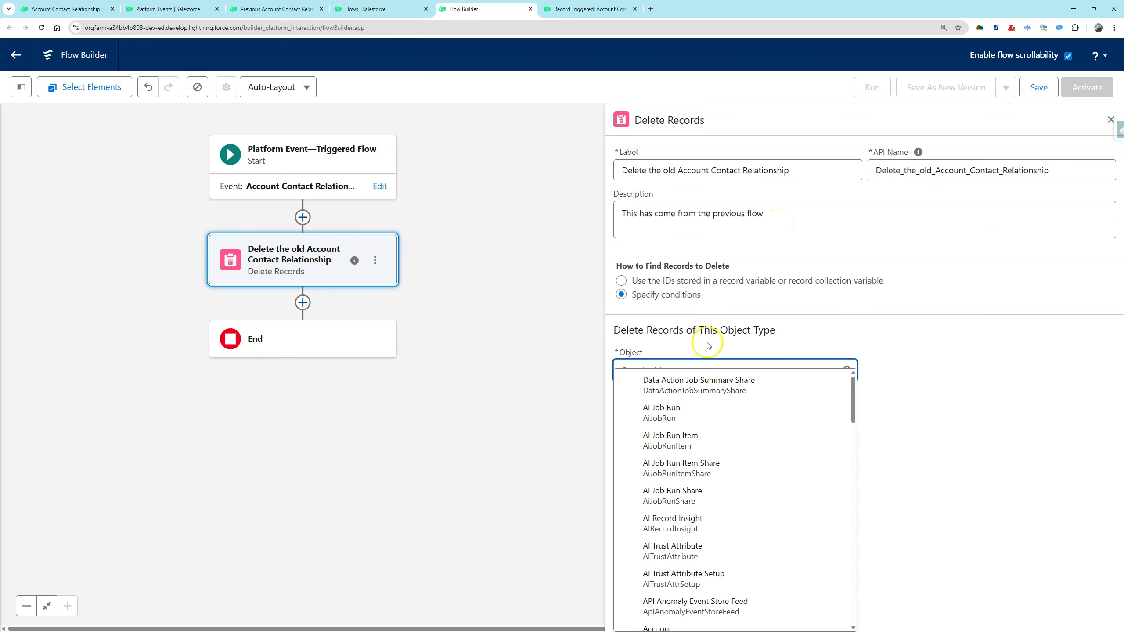
type("acc")
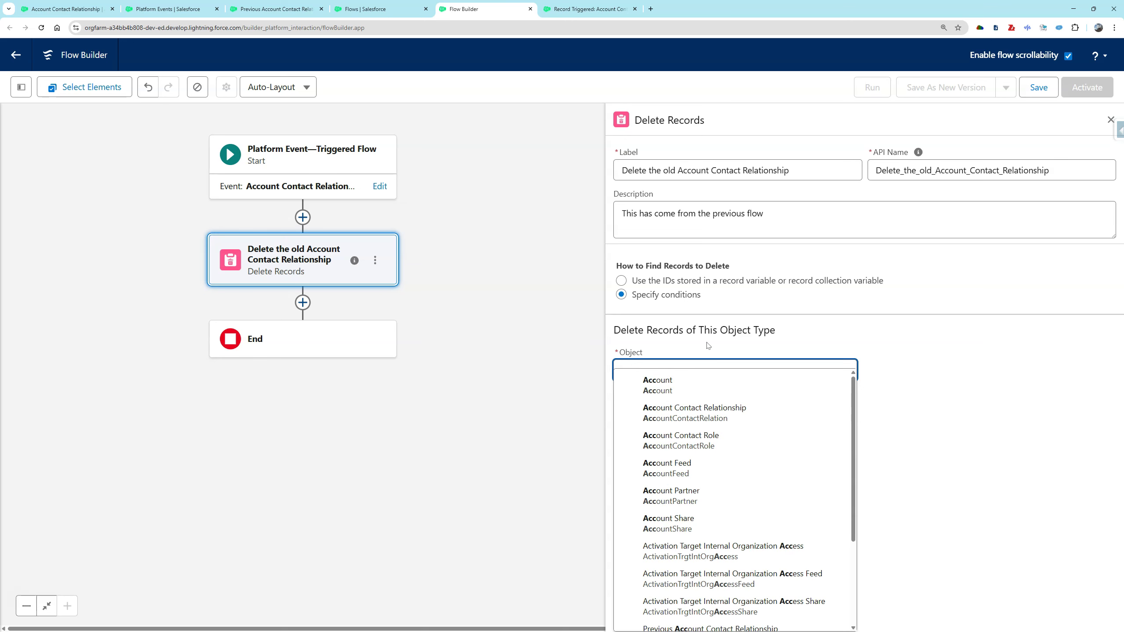
left_click(708, 411)
- Filter the records to delete where Account Contact Relationship ID equals the triggering platform event's Account Contact Relationship ID
left_click(720, 497)
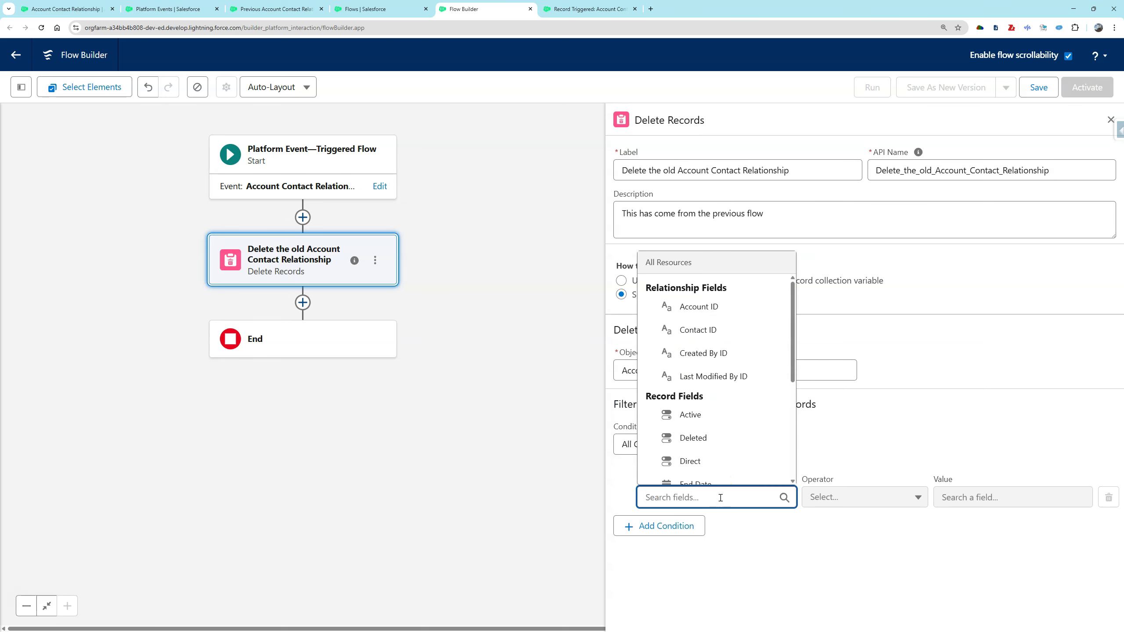
scroll(726, 429, "down", 5)
left_click(721, 468)
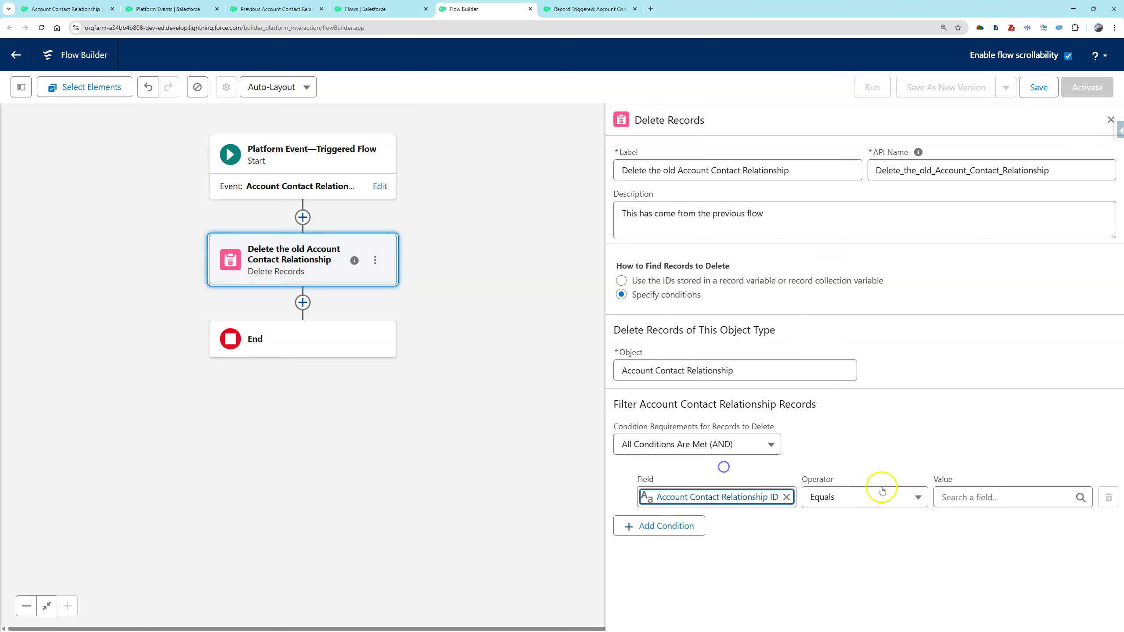
left_click(958, 497)
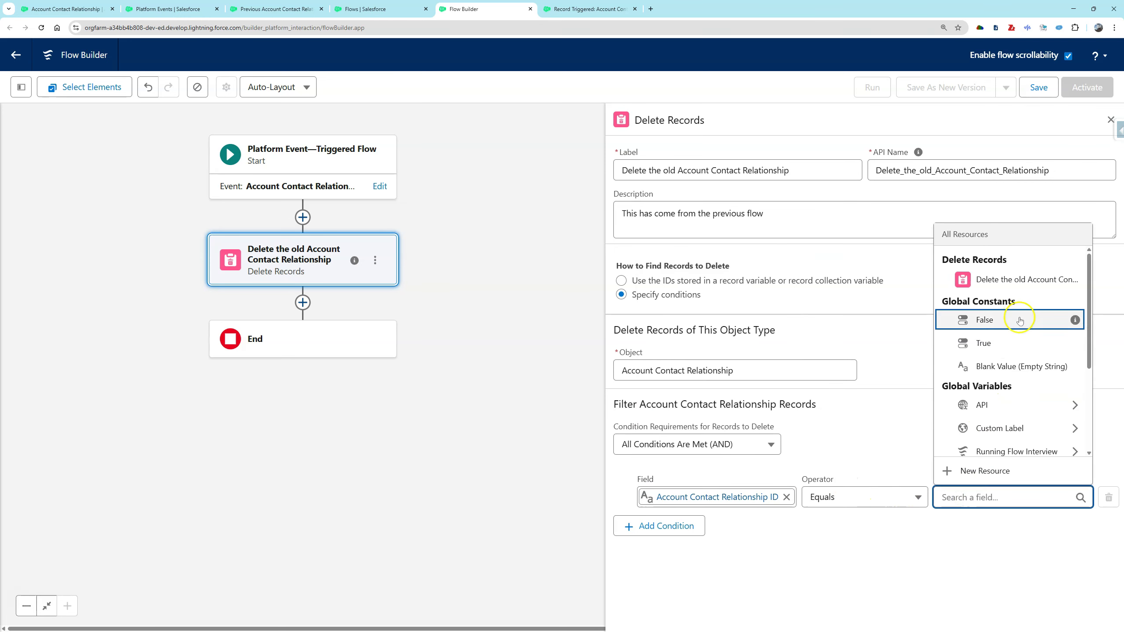
scroll(1018, 336, "down", 3)
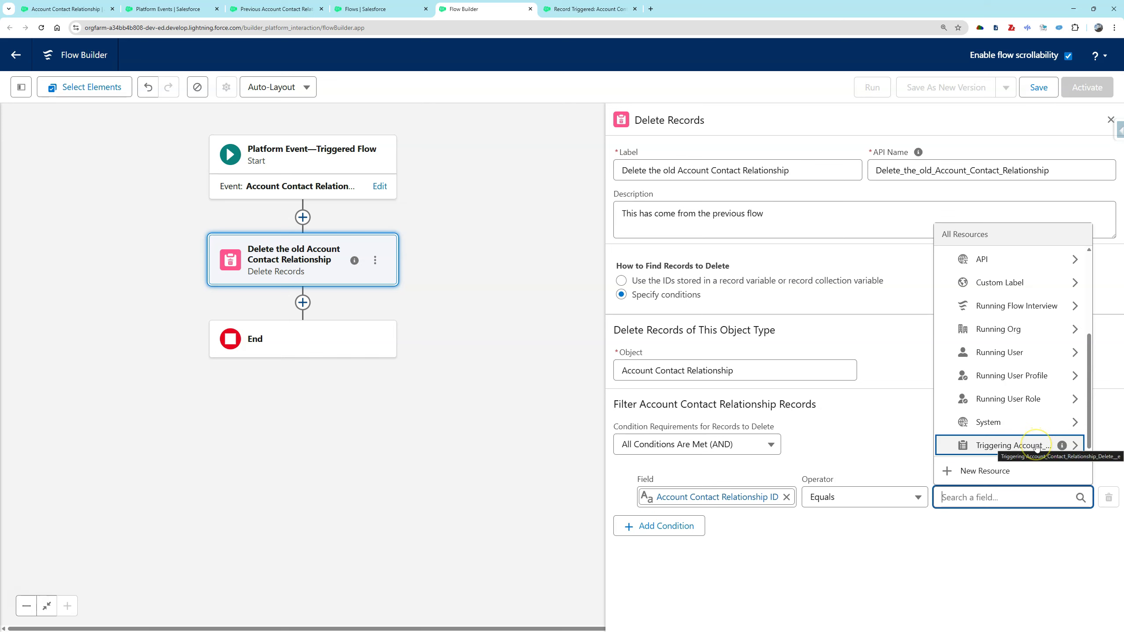
left_click(1014, 445)
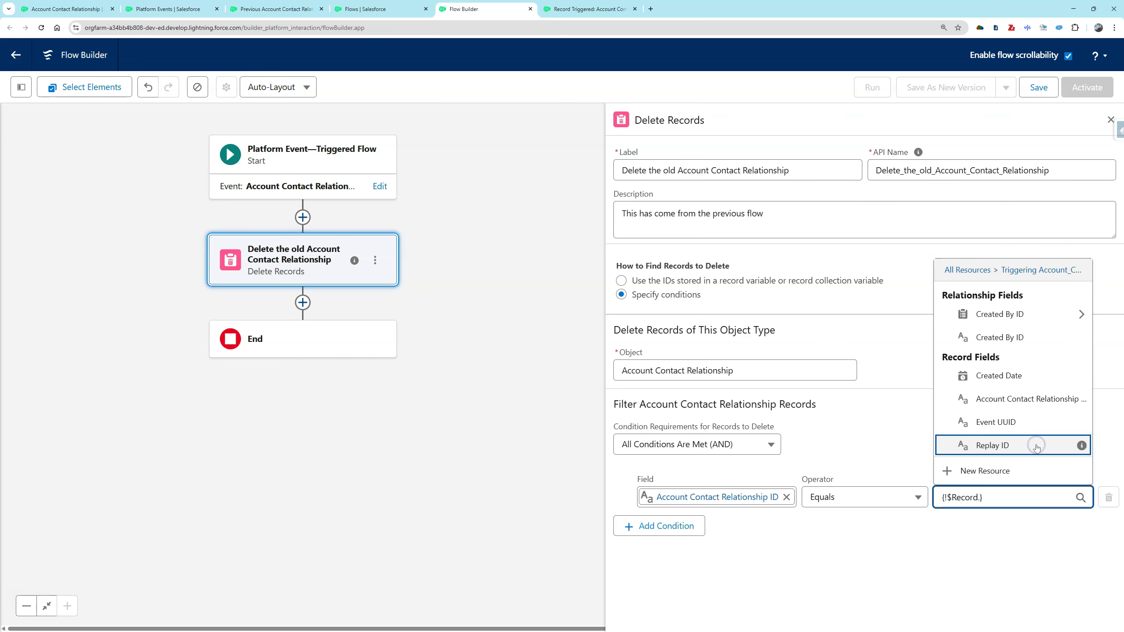
left_click(1028, 399)
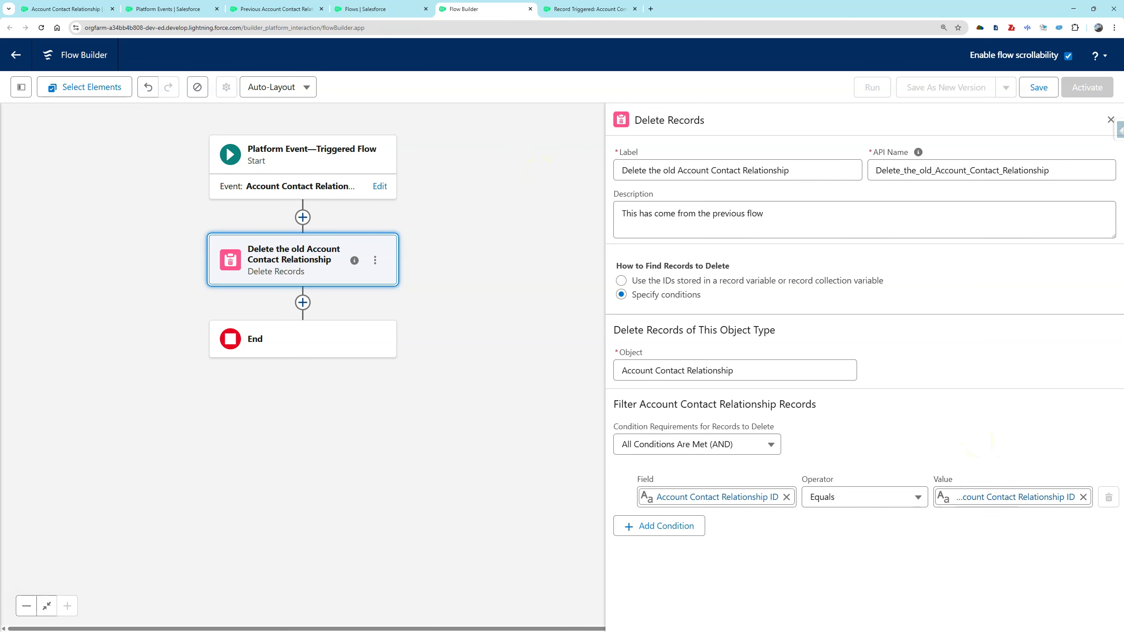
- Save the flow as "Platform Event: Delete Account Contact Relationship" and activate it
left_click(1037, 86)
left_click(469, 297)
type("Platform Event: Delet")
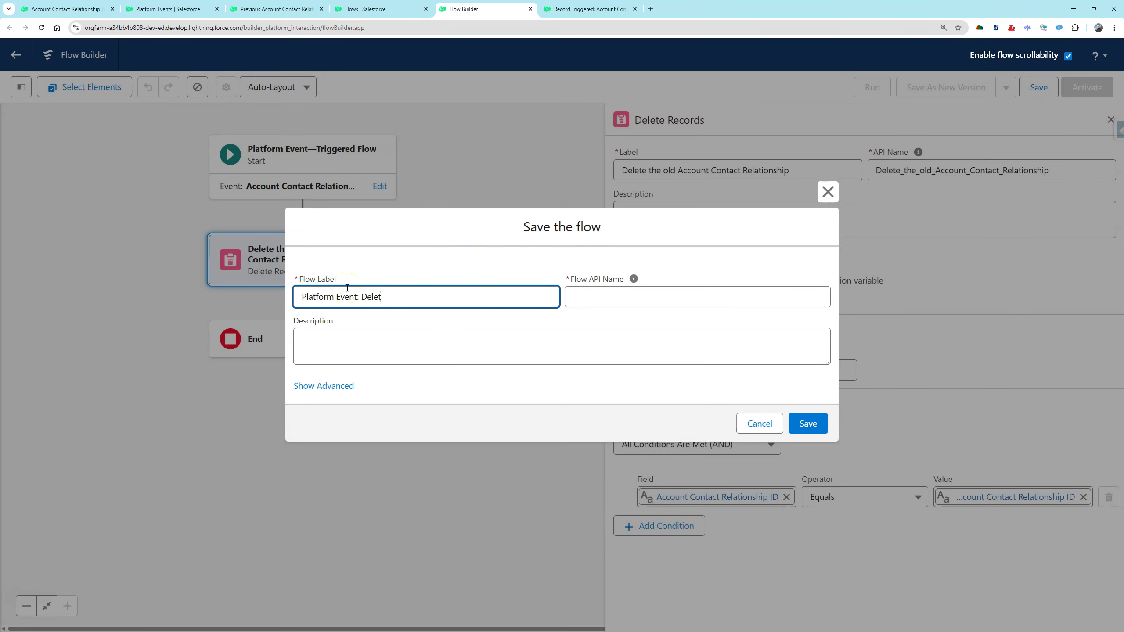
type("e Account Contact Relationship")
left_click(414, 359)
left_click(808, 423)
left_click(1090, 86)
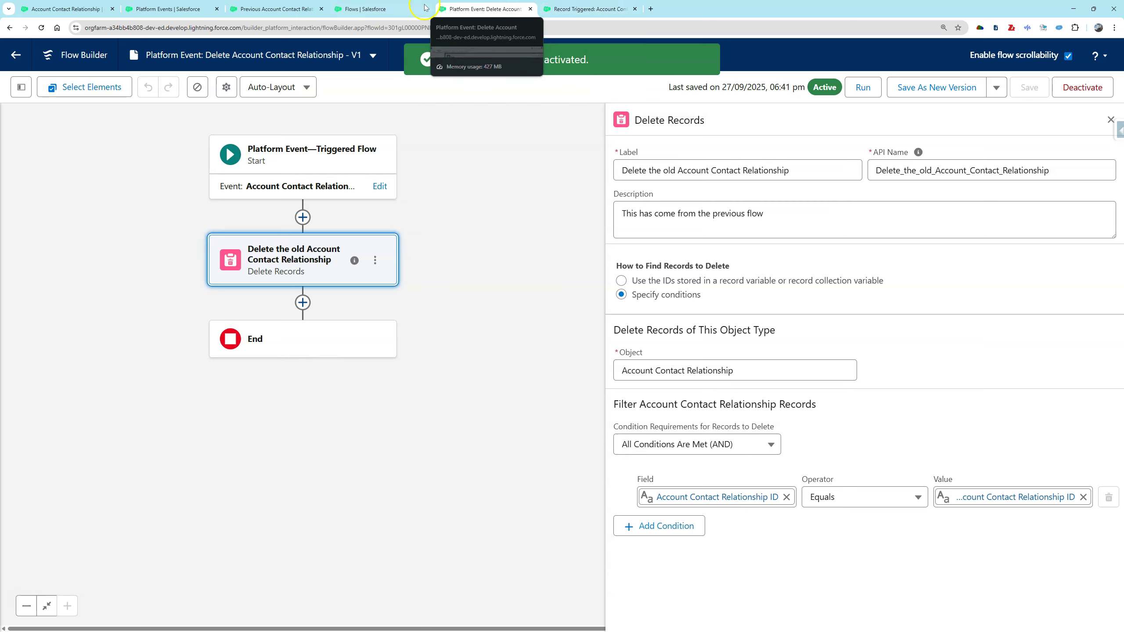
- Create a new record-triggered flow that runs when an Account Contact Relationship record is created
left_click(401, 9)
left_click(1075, 127)
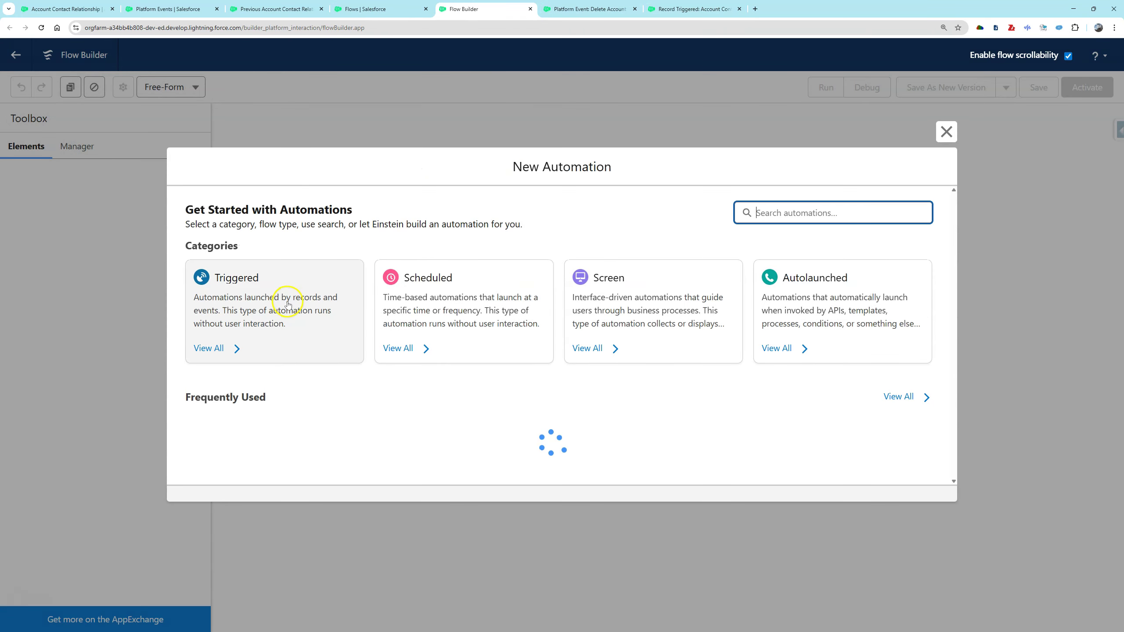
left_click(287, 303)
left_click(288, 303)
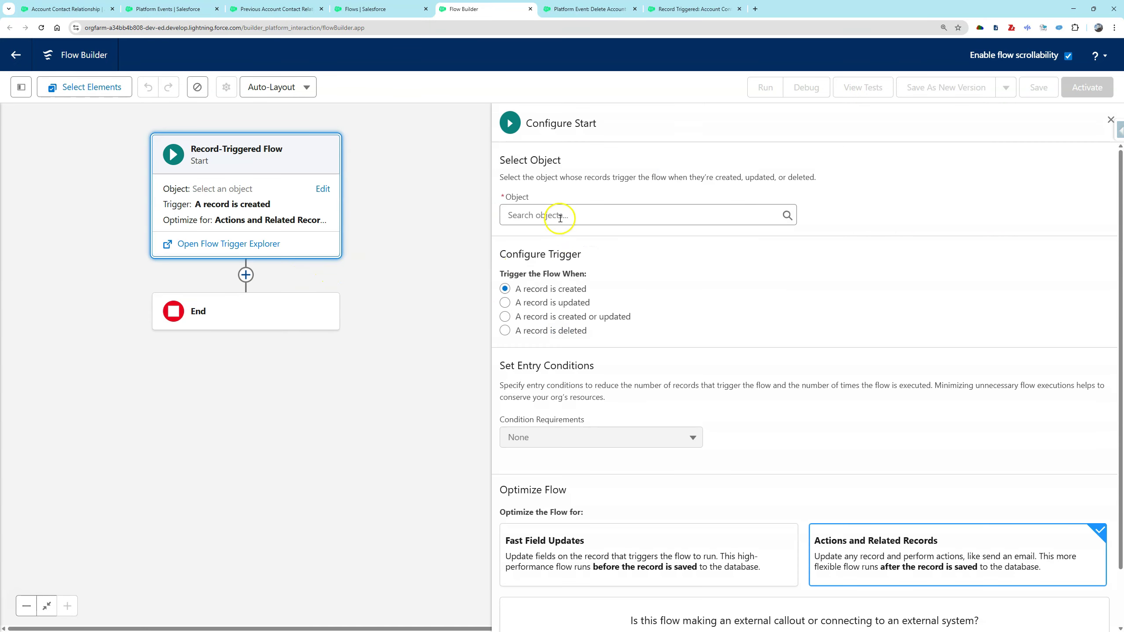
left_click(560, 217)
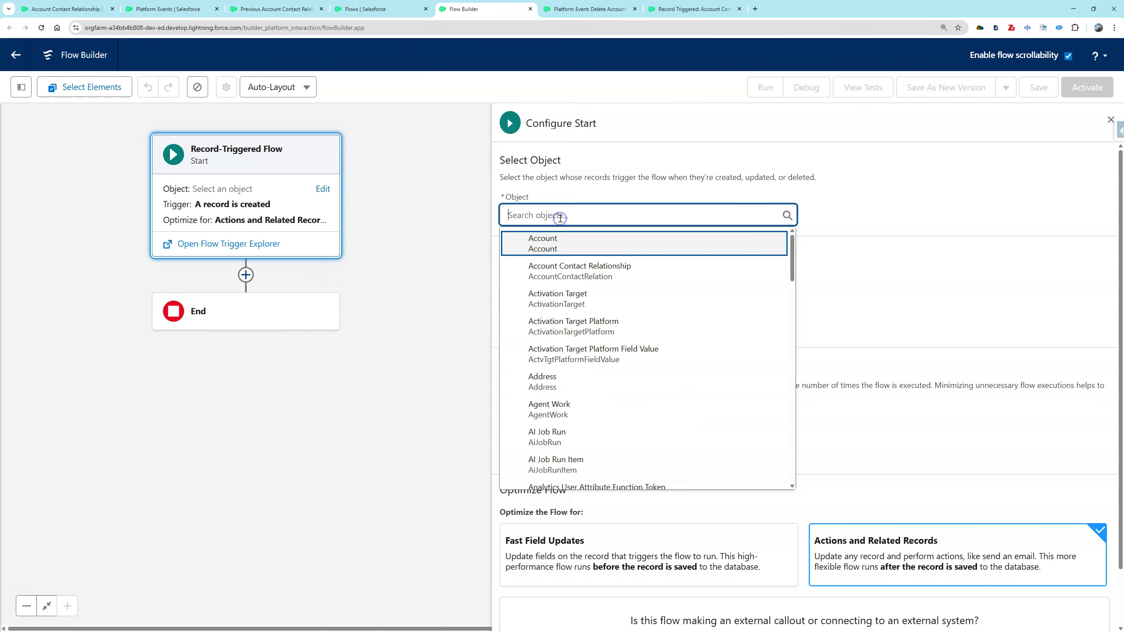
left_click(558, 268)
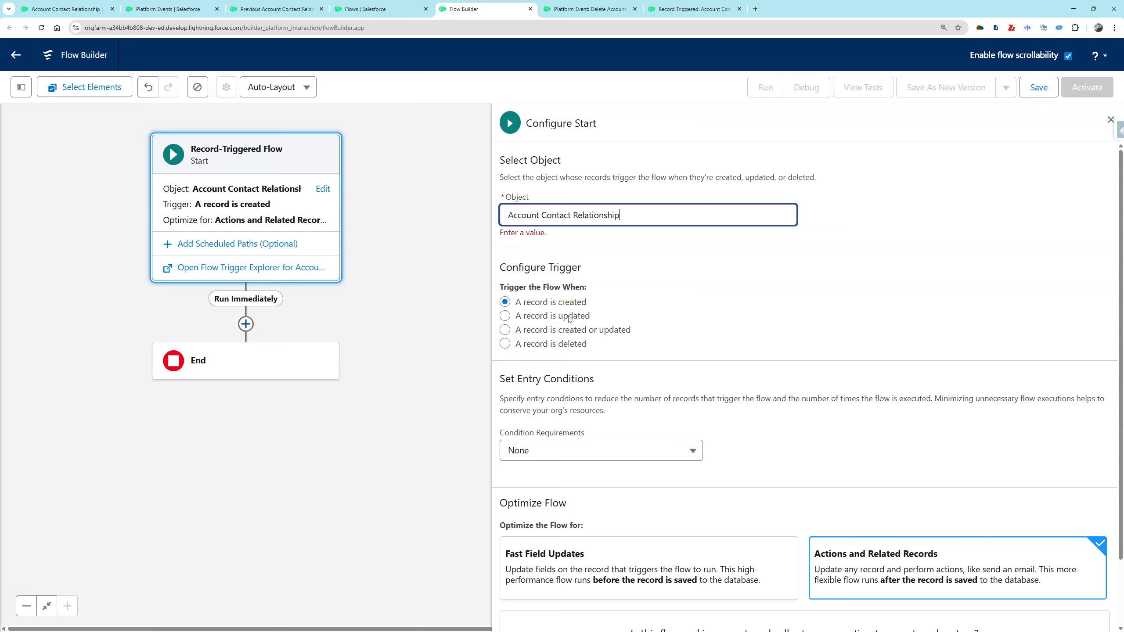
- Add a Get Records element labelled "Get Contact" that retrieves records of the Contact object
left_click(245, 324)
type("get")
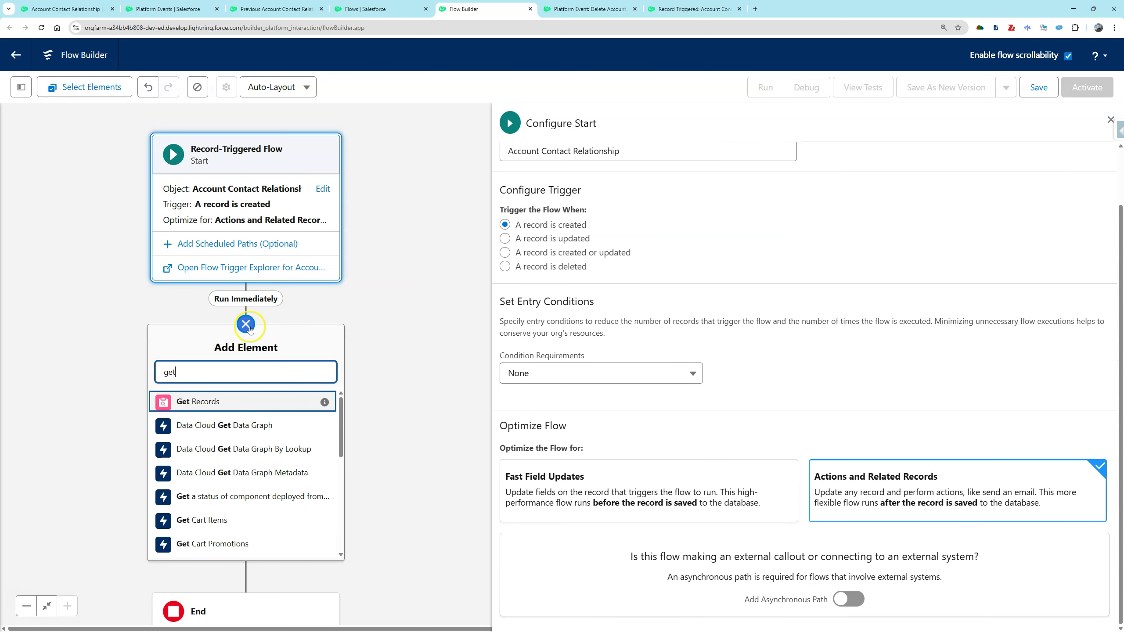
left_click(199, 329)
left_click(645, 169)
type("Get Contact")
left_click(672, 231)
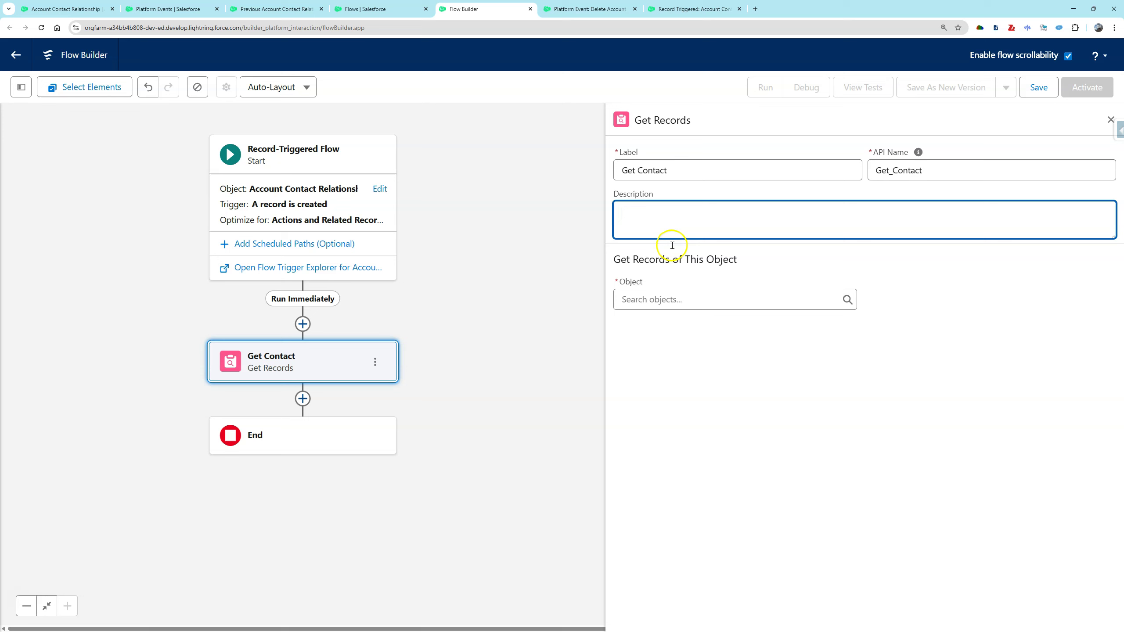
left_click(708, 300)
type("contact")
left_click(692, 497)
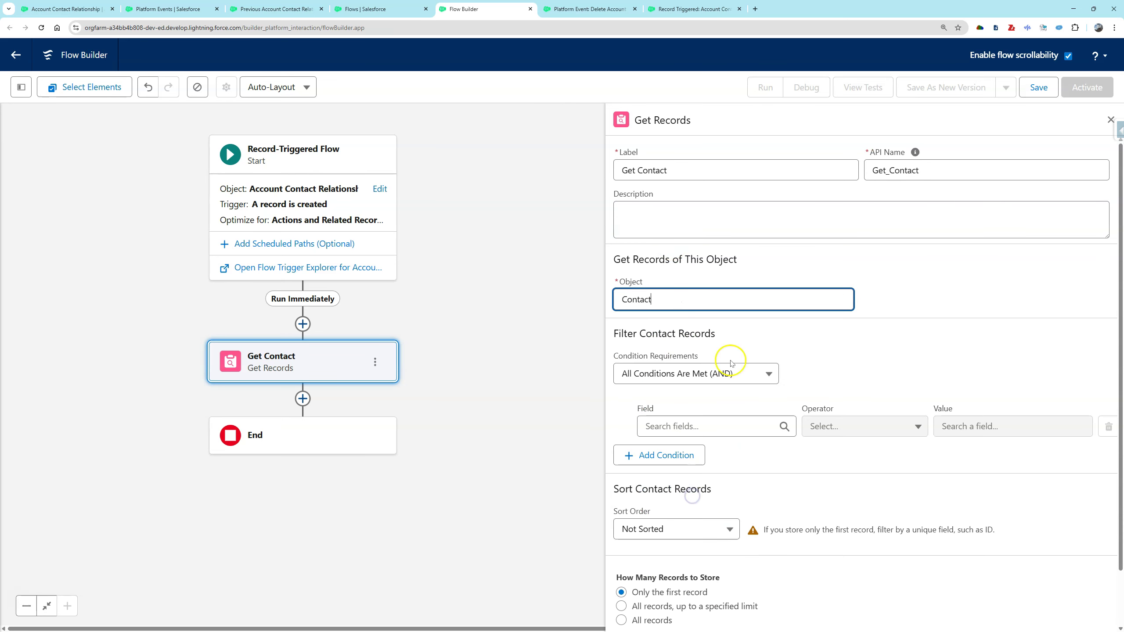
- Filter the Get Contact element where Contact ID equals the triggering Account Contact Relationship's Contact ID
left_click(705, 427)
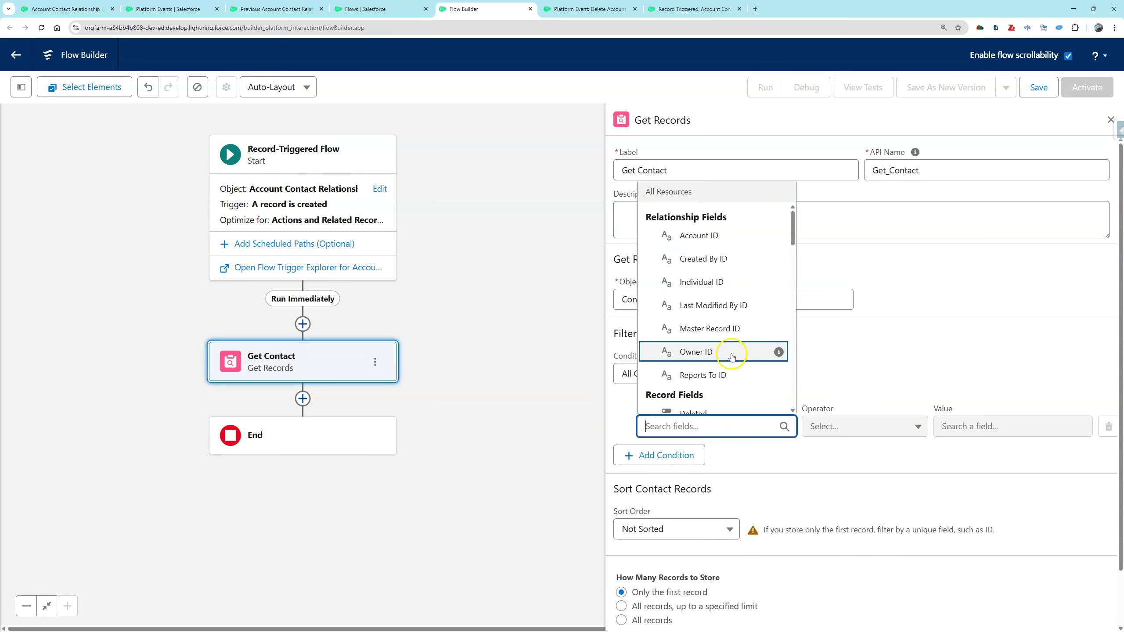
scroll(726, 259, "down", 2)
scroll(726, 259, "down", 10)
type("id")
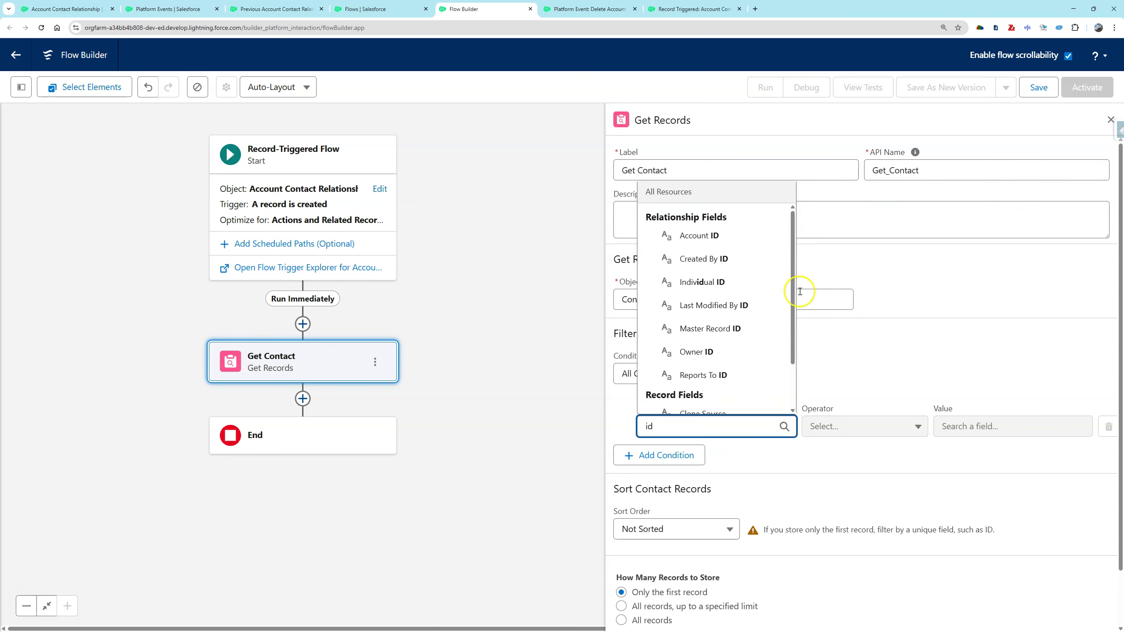
scroll(752, 310, "down", 3)
left_click(753, 319)
left_click(978, 364)
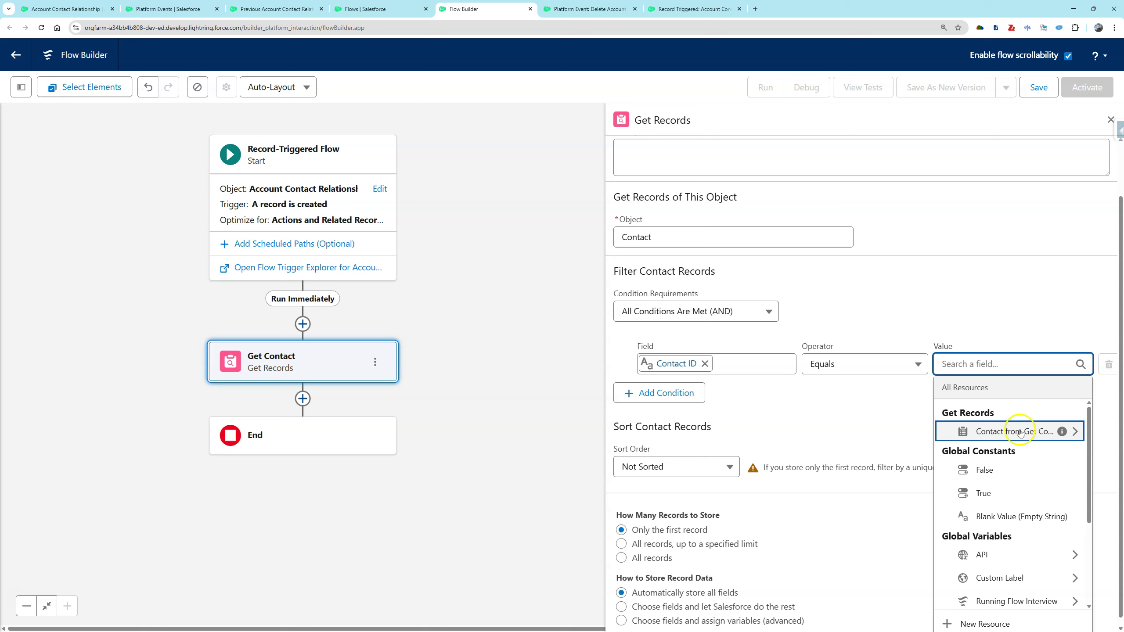
left_click(1020, 432)
key("ctrl+a")
key("BackSpace")
scroll(1017, 496, "down", 5)
left_click(1037, 603)
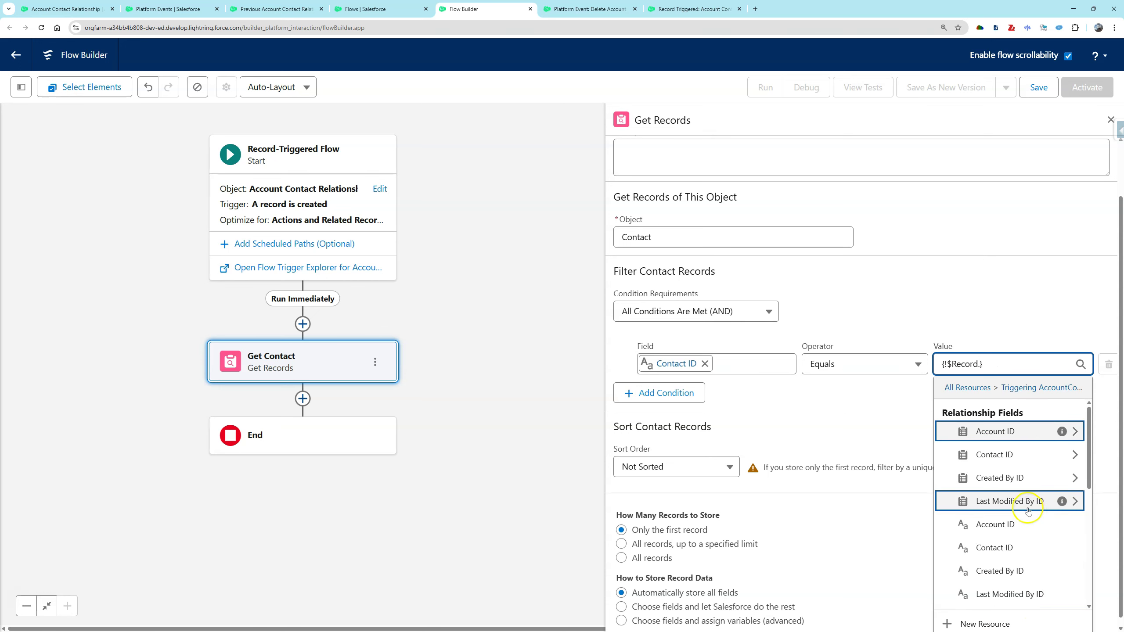
left_click(1042, 544)
- Add a second Get Contact filter condition where Account ID equals the record ID of the Temporary account
left_click(669, 392)
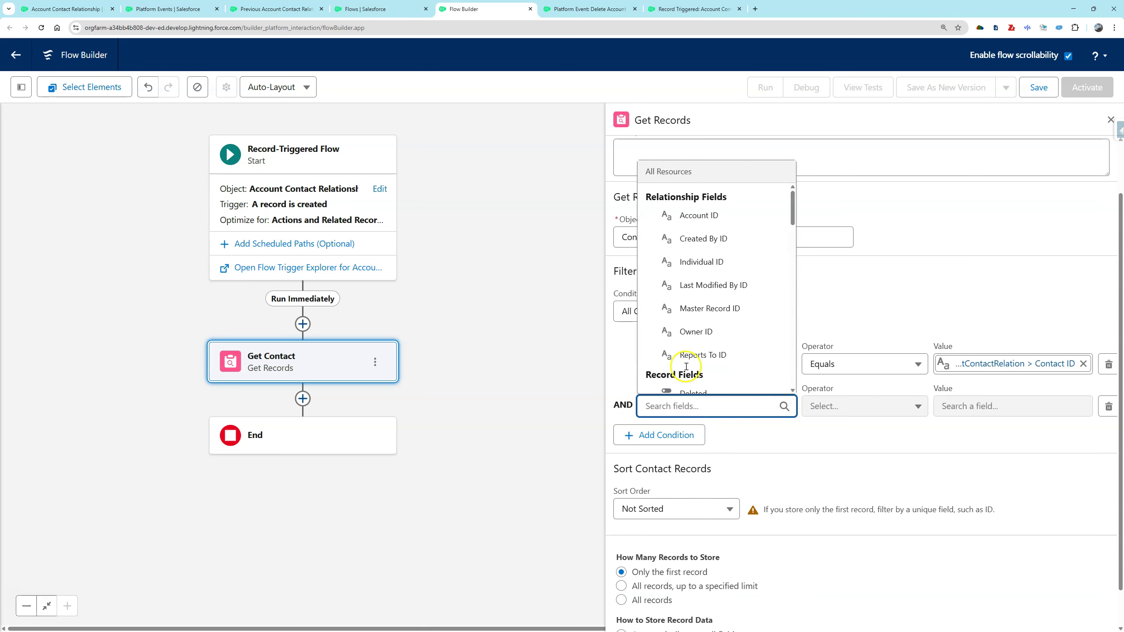
left_click(697, 215)
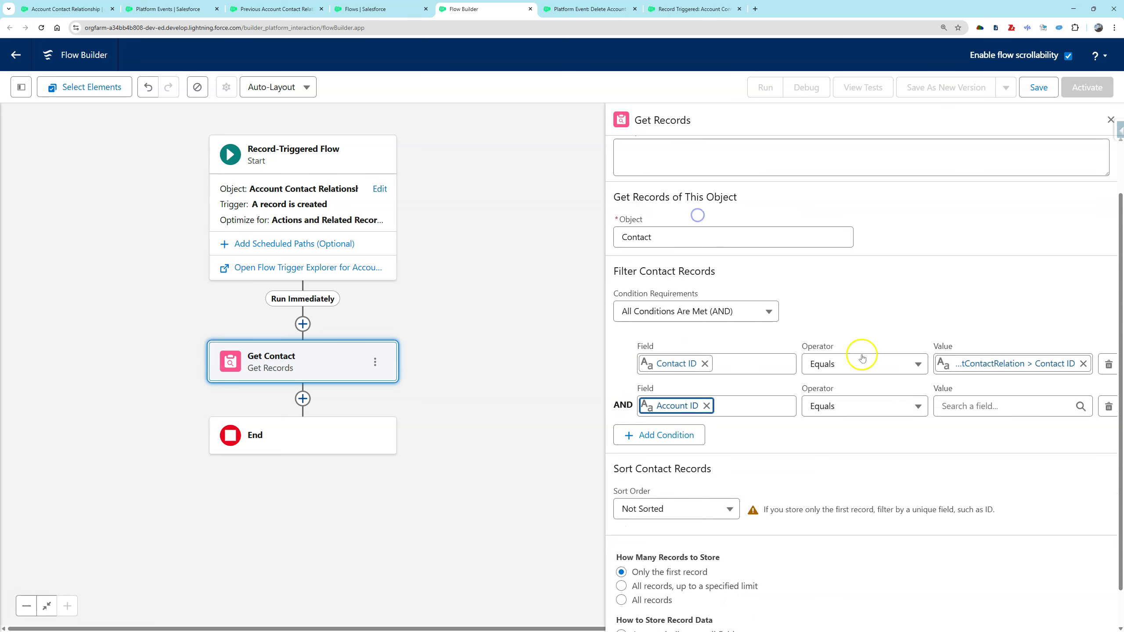
left_click(991, 406)
scroll(1013, 325, "down", 2)
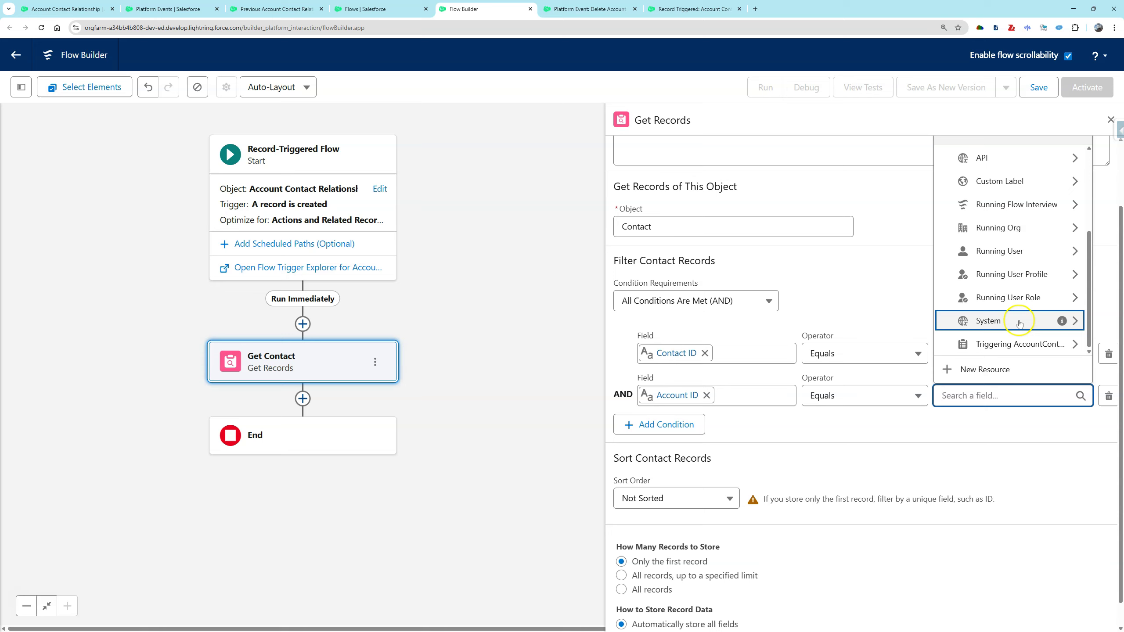
scroll(1017, 320, "down", 1)
left_click(851, 253)
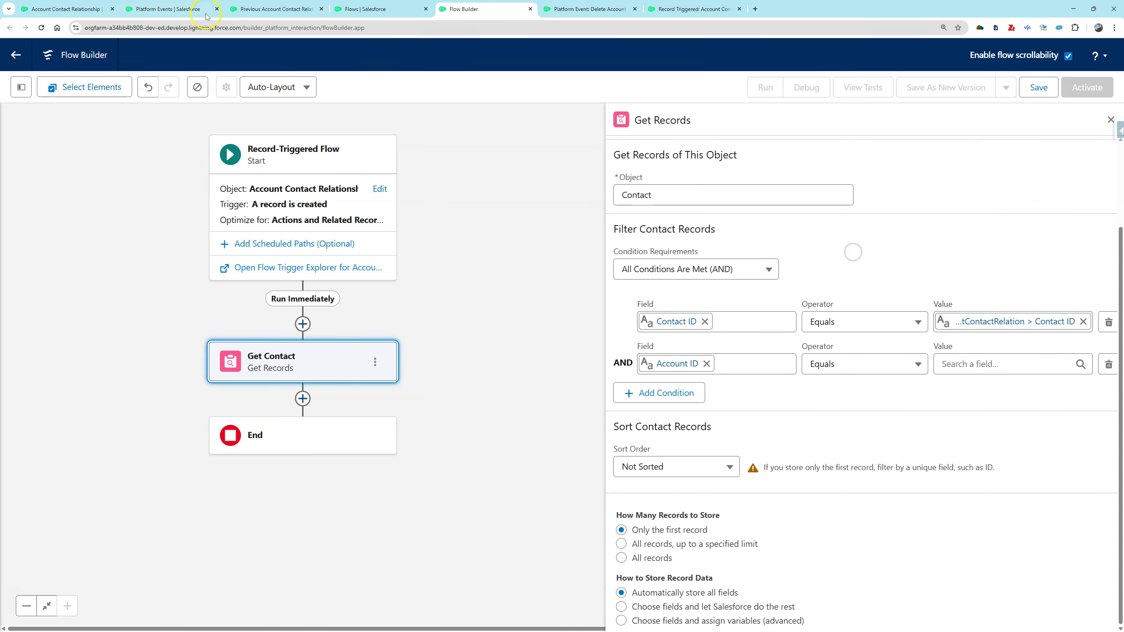
left_click(59, 10)
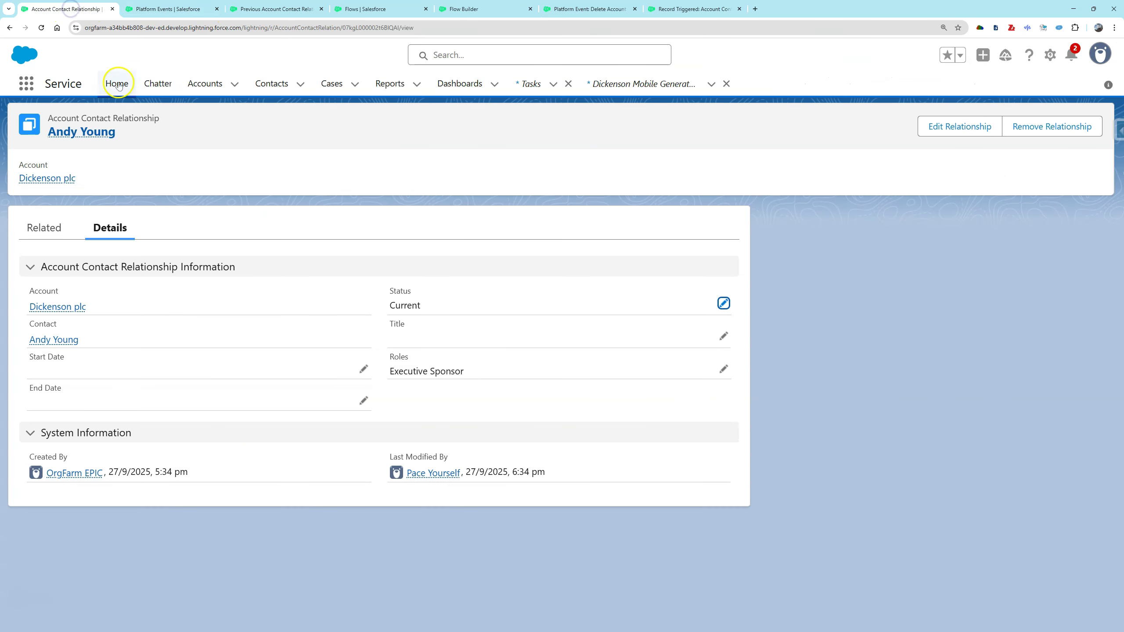
left_click(94, 126)
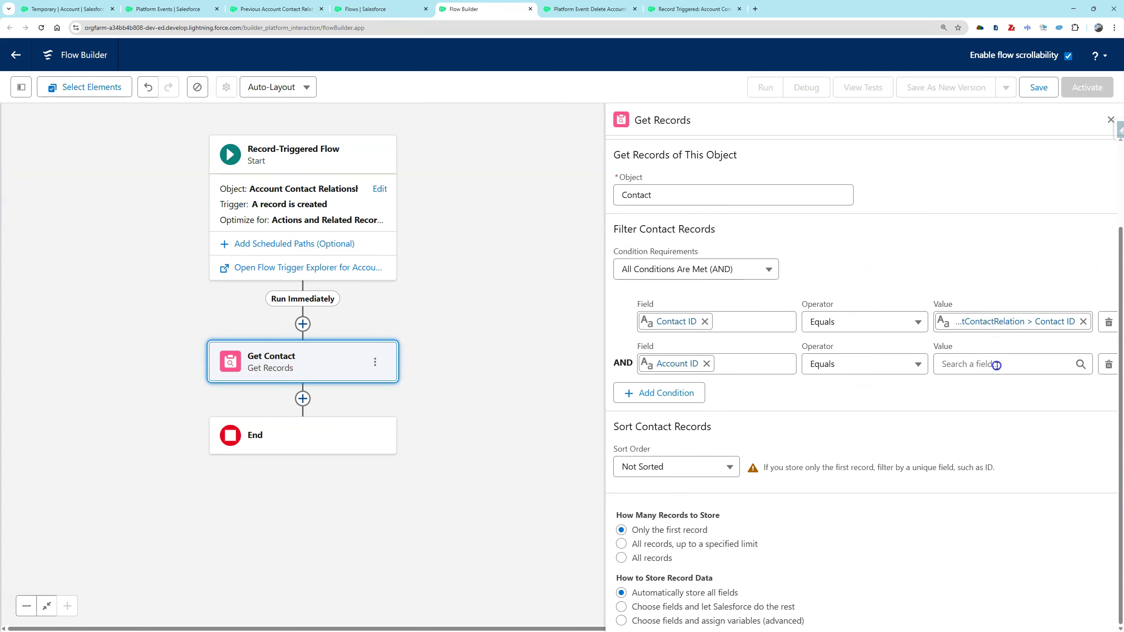
type("001gL00000PN6XnQAL")
left_click(833, 397)
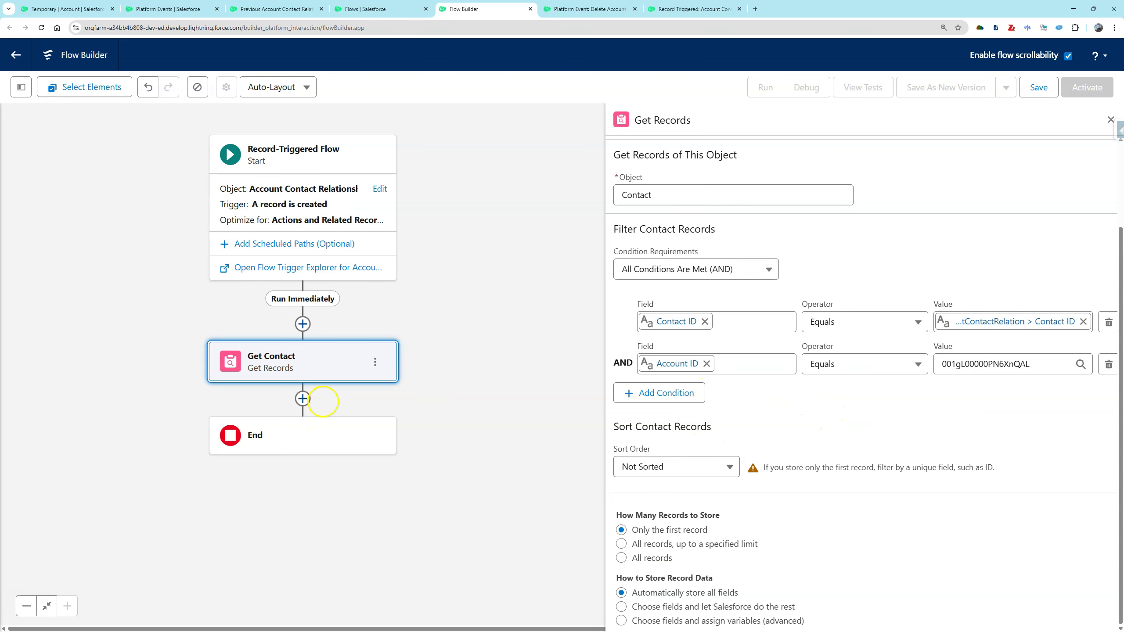
- Add a Decision element after Get Contact and label it "Did we find a record"
left_click(303, 398)
type("dec")
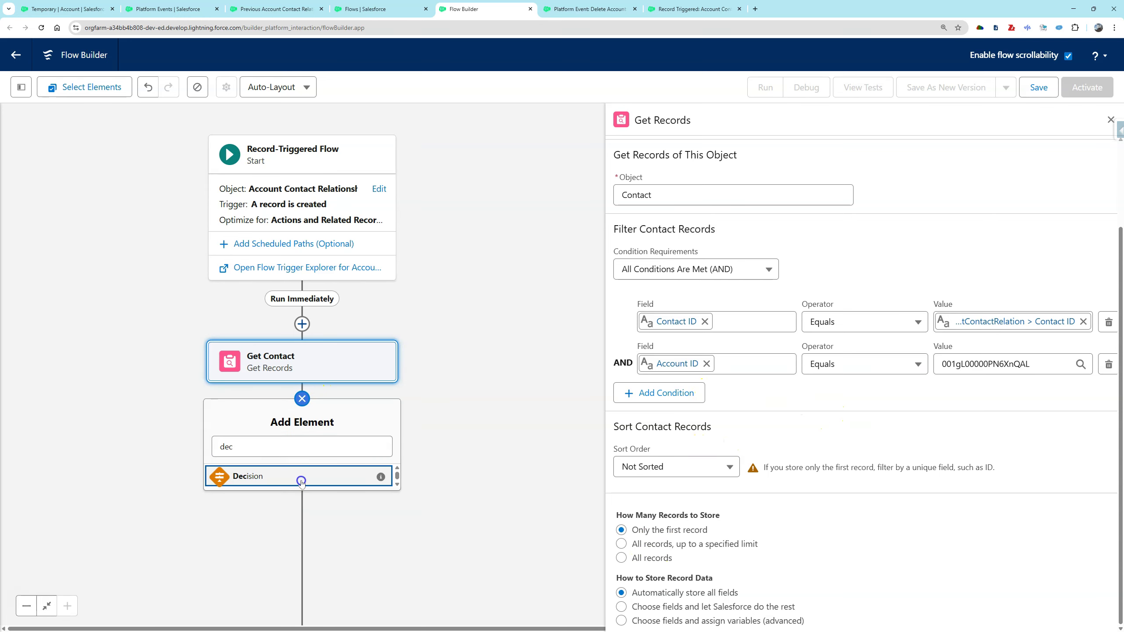
left_click(306, 473)
type("Is")
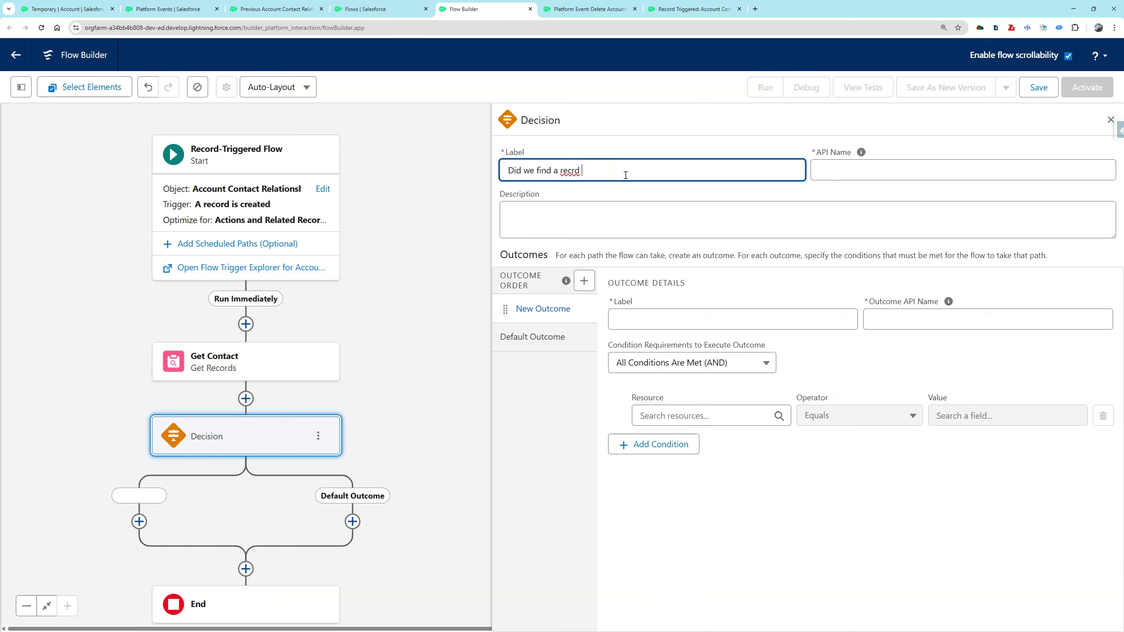
key("Tab")
- Label the decision's new outcome "Yes we did" and its default outcome "Nothing found"
left_click(678, 321)
type("Yes we did")
key("Tab")
left_click(538, 337)
triple_click(678, 325)
type("Nothing found")
left_click(536, 308)
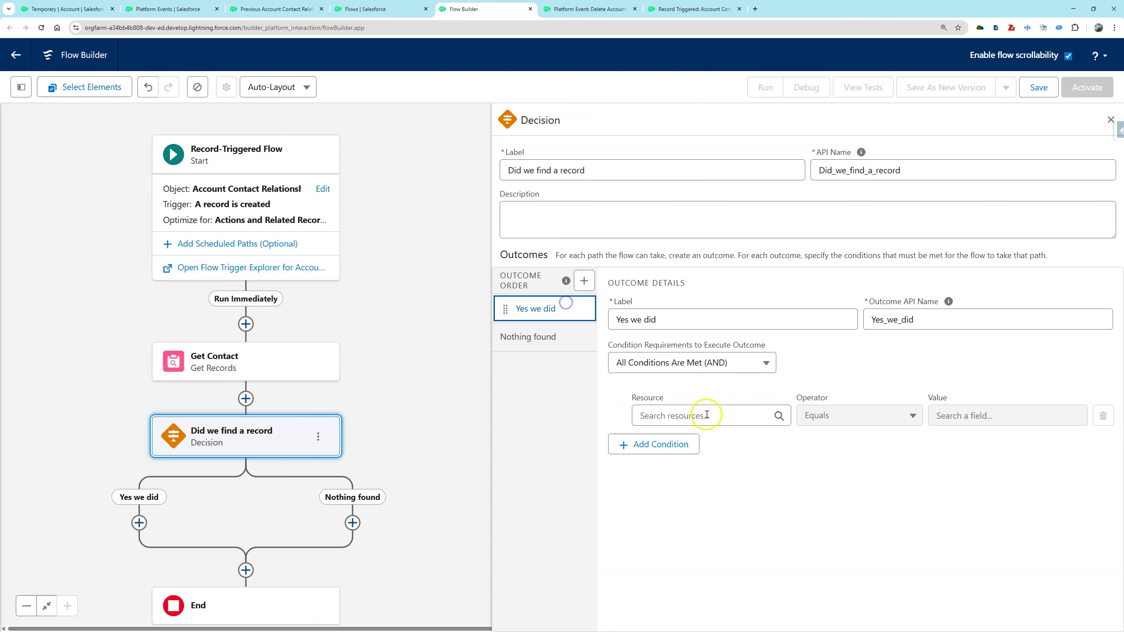
- Set the "Yes we did" outcome's condition to Contact from Get Contact, Is Null, False
left_click(708, 415)
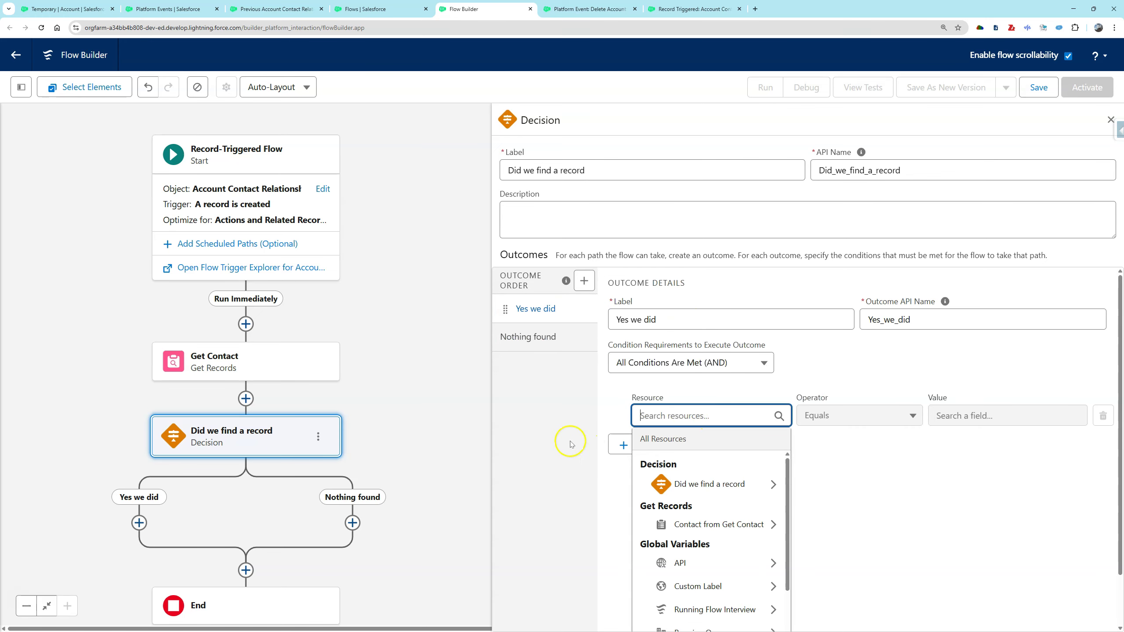
left_click_drag(432, 474, 435, 361)
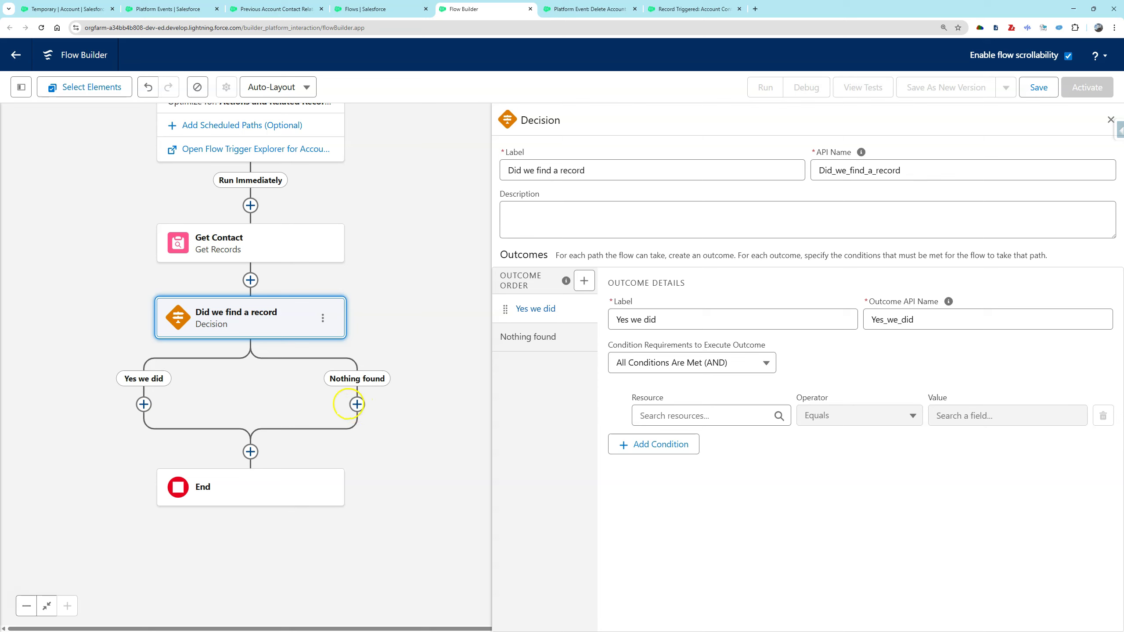
left_click(666, 410)
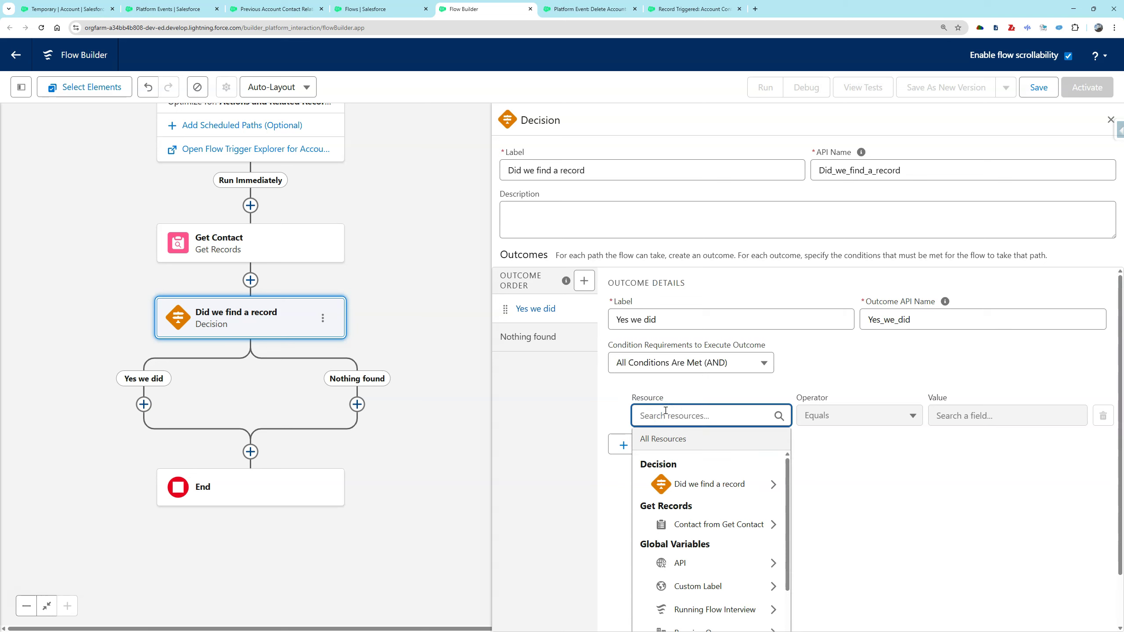
left_click(730, 527)
left_click(715, 469)
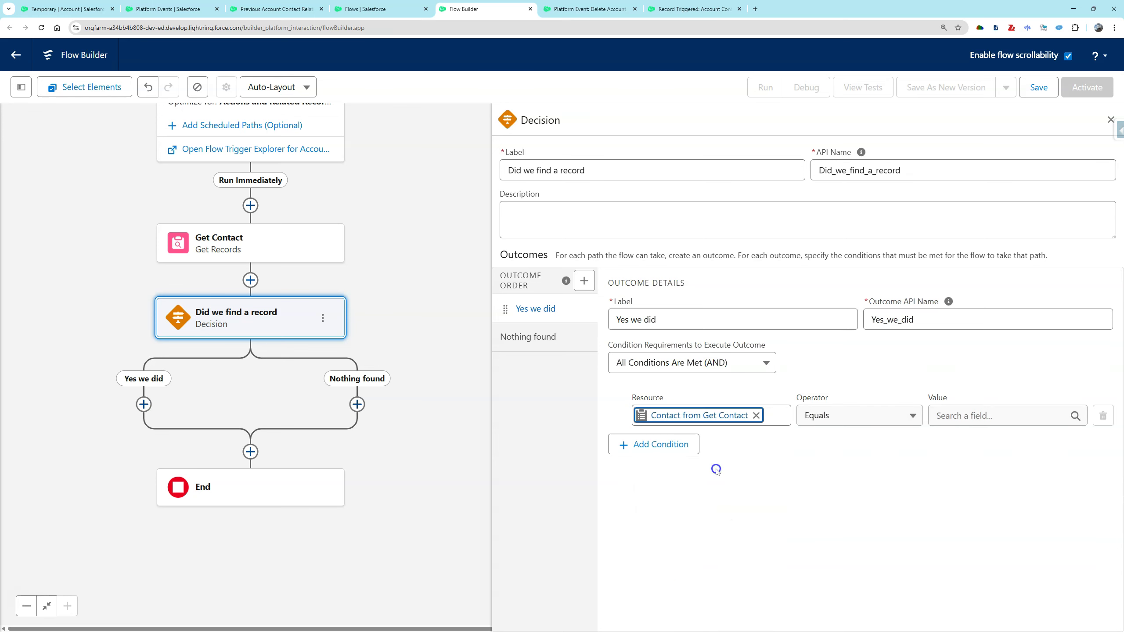
left_click(894, 416)
left_click(865, 484)
left_click(961, 418)
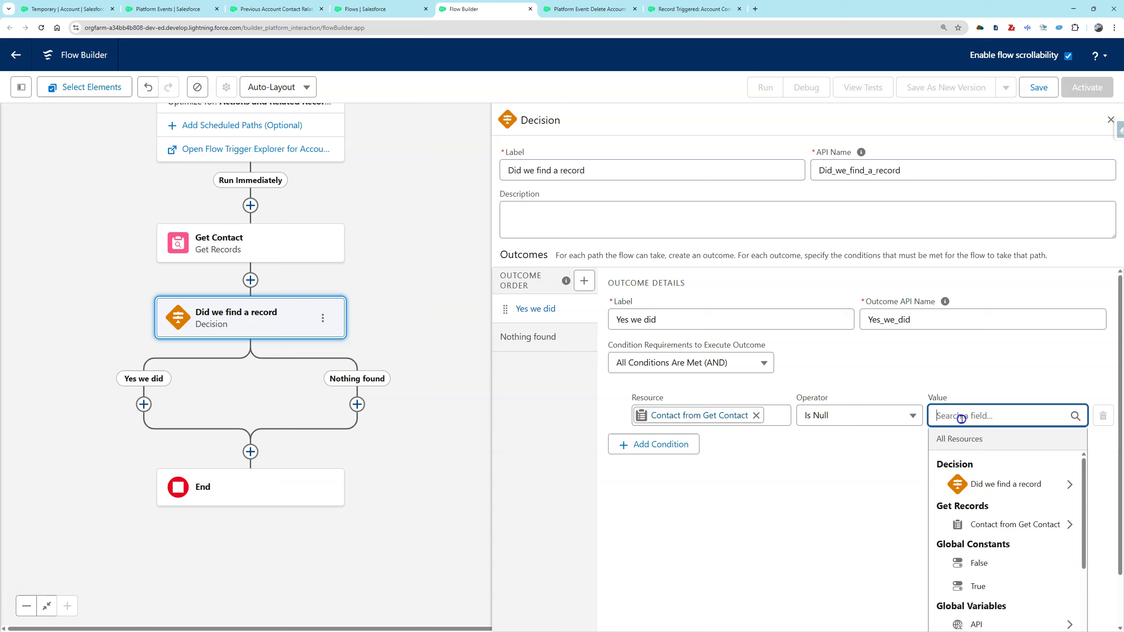
left_click(1003, 568)
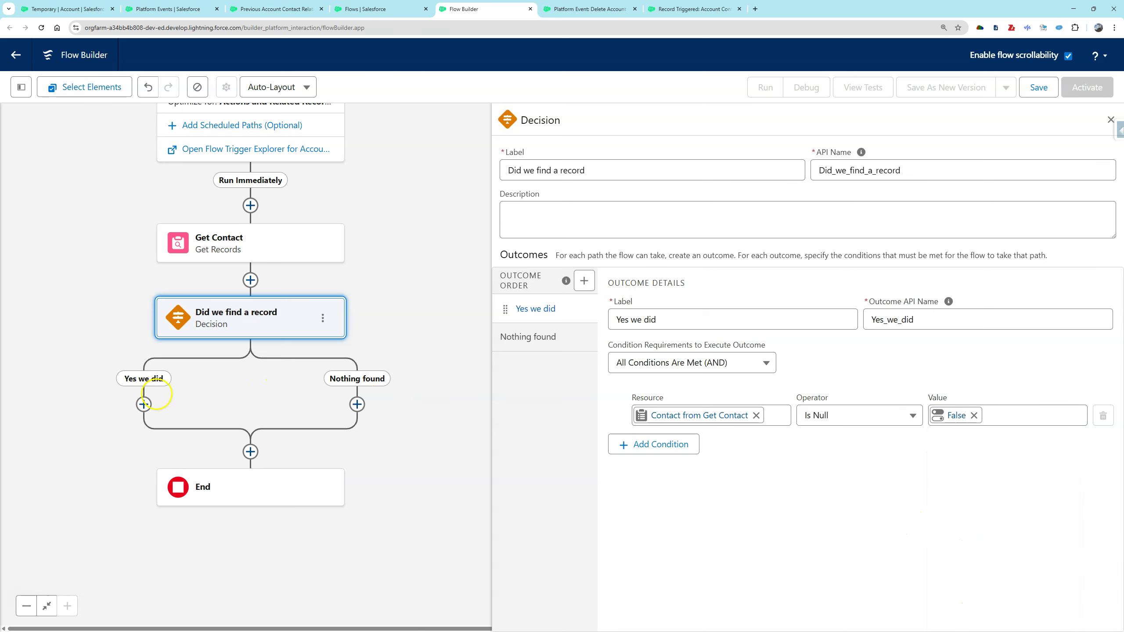
- Add an Update Related Records element labelled "Update Contact" on the "Yes we did" path
left_click(143, 404)
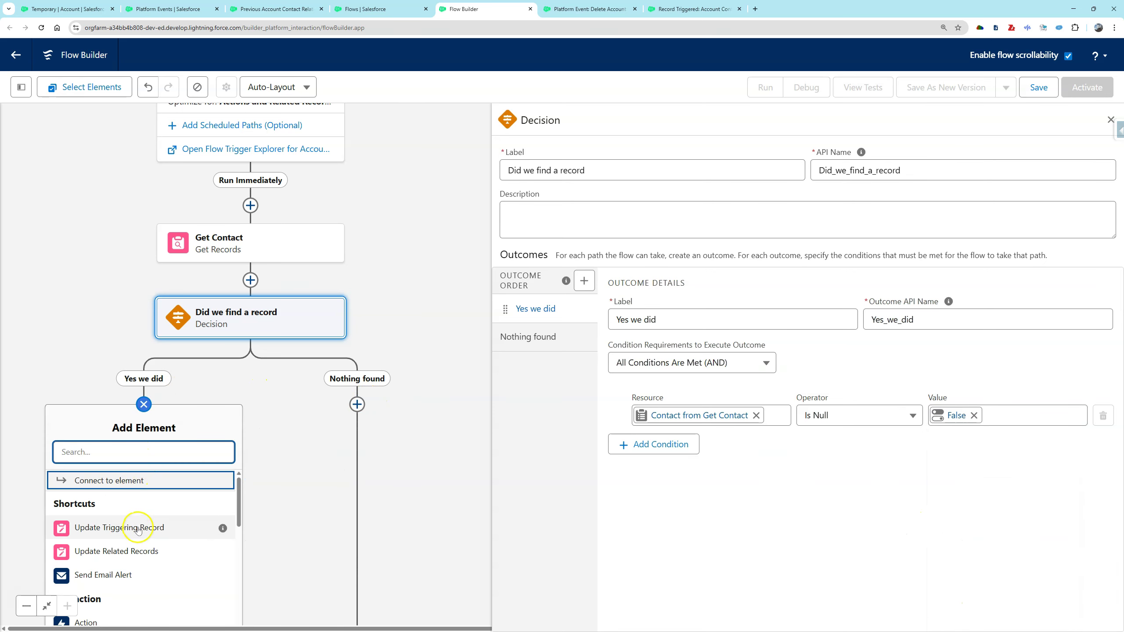
left_click(140, 551)
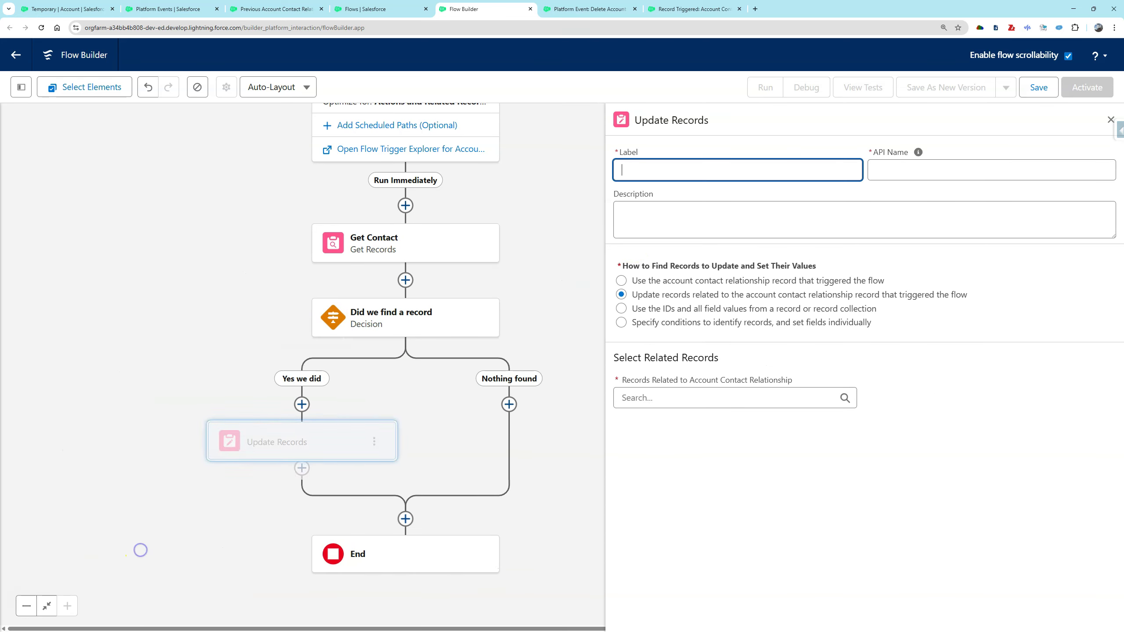
type("Update Contact")
key("Tab")
key("Tab")
- Have the Update Contact element specify conditions to identify records and set fields individually on the Contact object
left_click(685, 309)
left_click(708, 397)
left_click(720, 465)
left_click(739, 323)
left_click(710, 398)
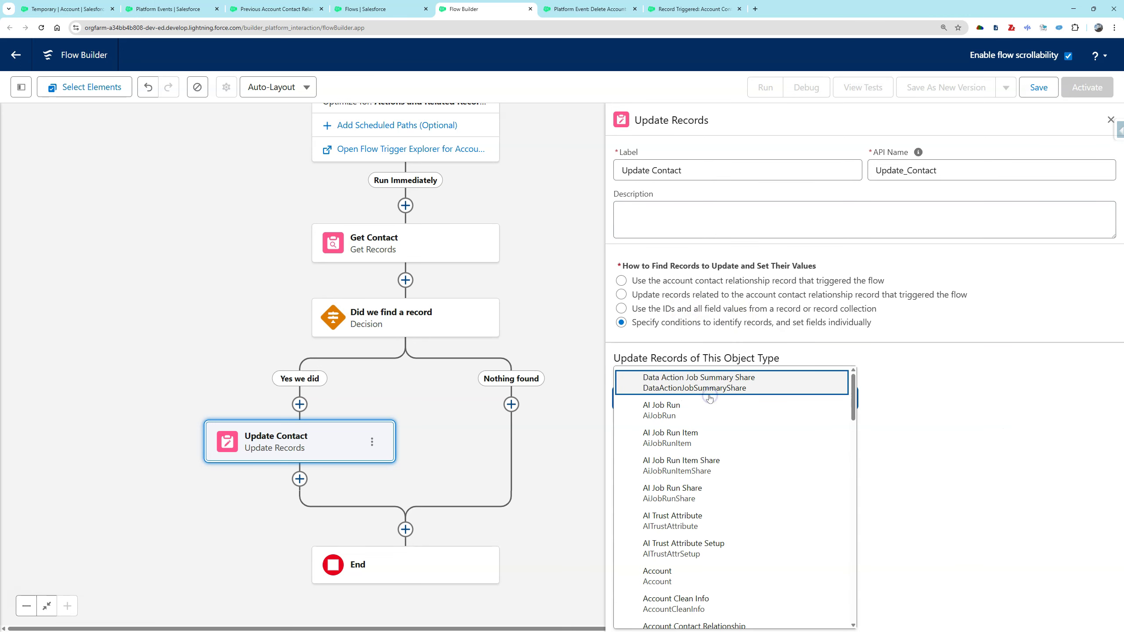
type("Contact")
left_click(662, 548)
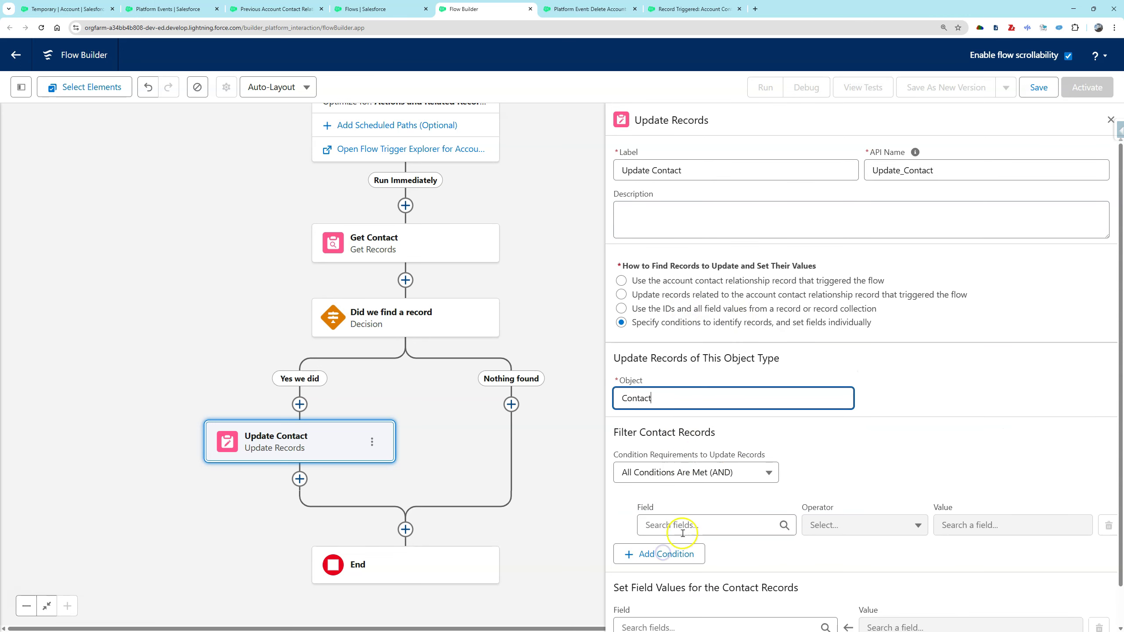
- Filter the contacts to update where Contact ID equals the Contact ID of the contact from Get Contact
left_click(683, 532)
scroll(778, 398, "down", 2)
left_click(778, 477)
left_click(965, 524)
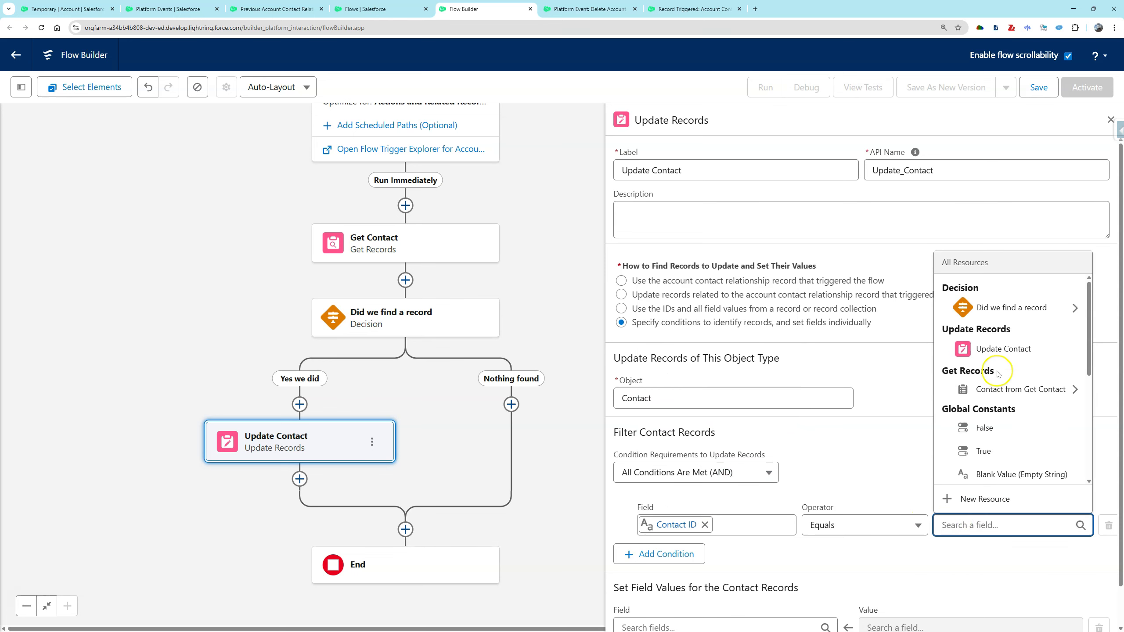
left_click(1031, 389)
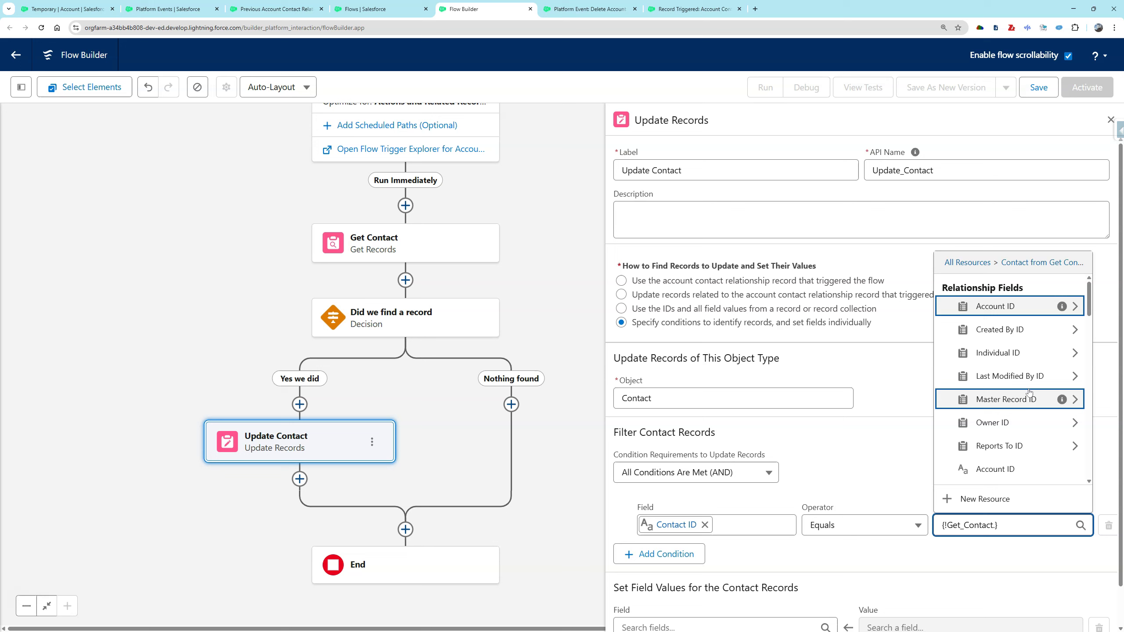
scroll(1025, 400, "down", 3)
type("id")
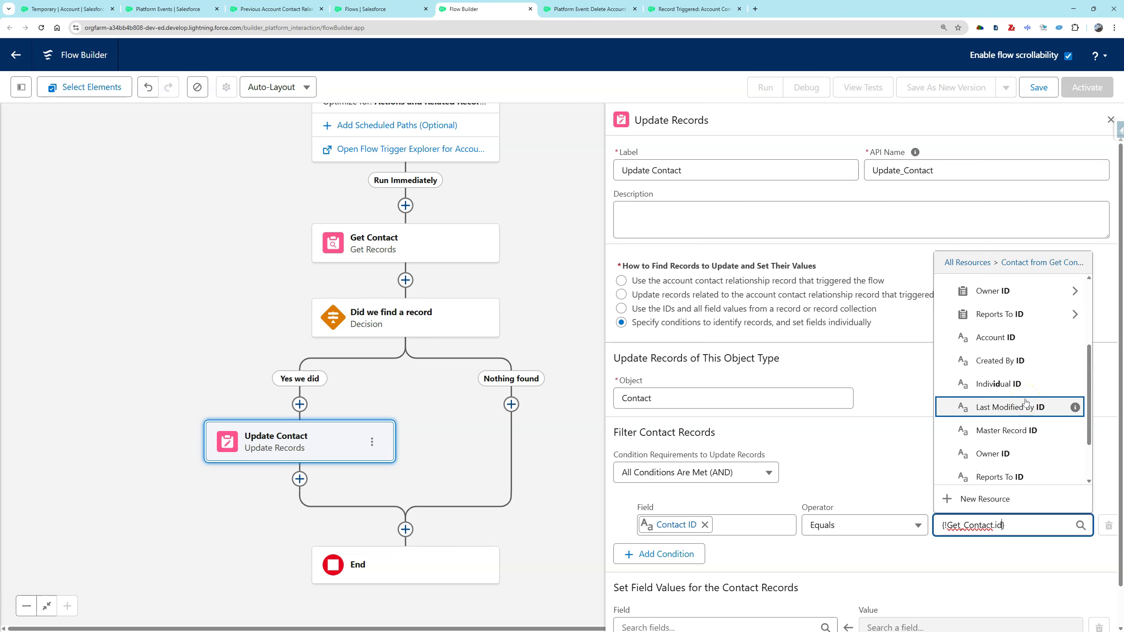
scroll(1020, 425, "down", 1)
left_click(1018, 455)
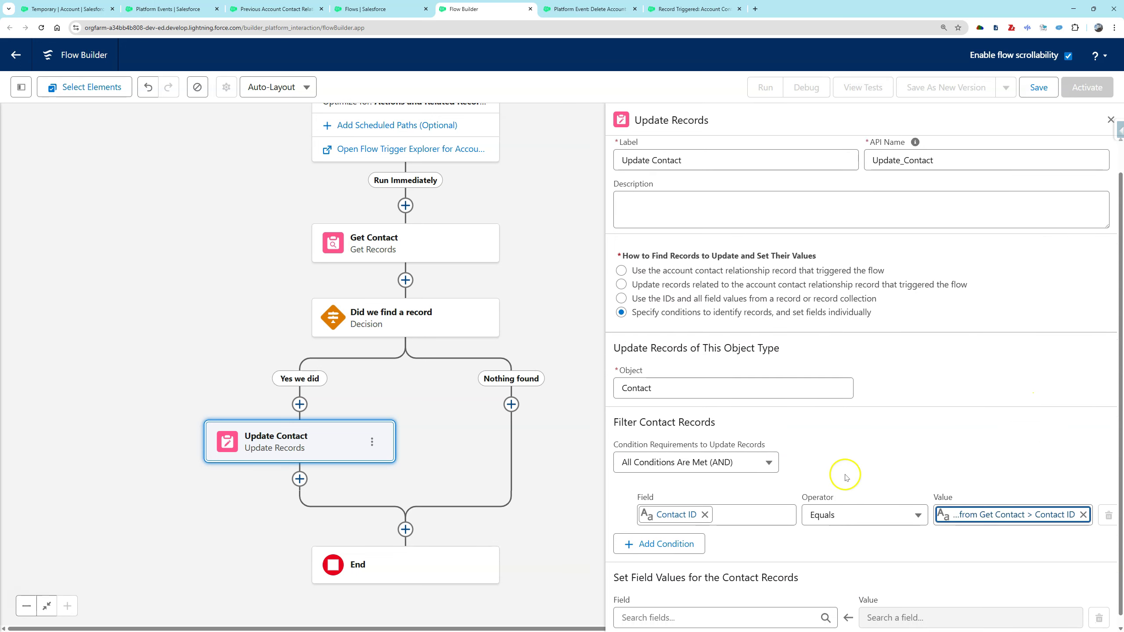
- Have Update Contact set the Account ID field to the Account ID of the Triggering AccountContactRelation
scroll(845, 472, "down", 1)
left_click(717, 583)
left_click(688, 395)
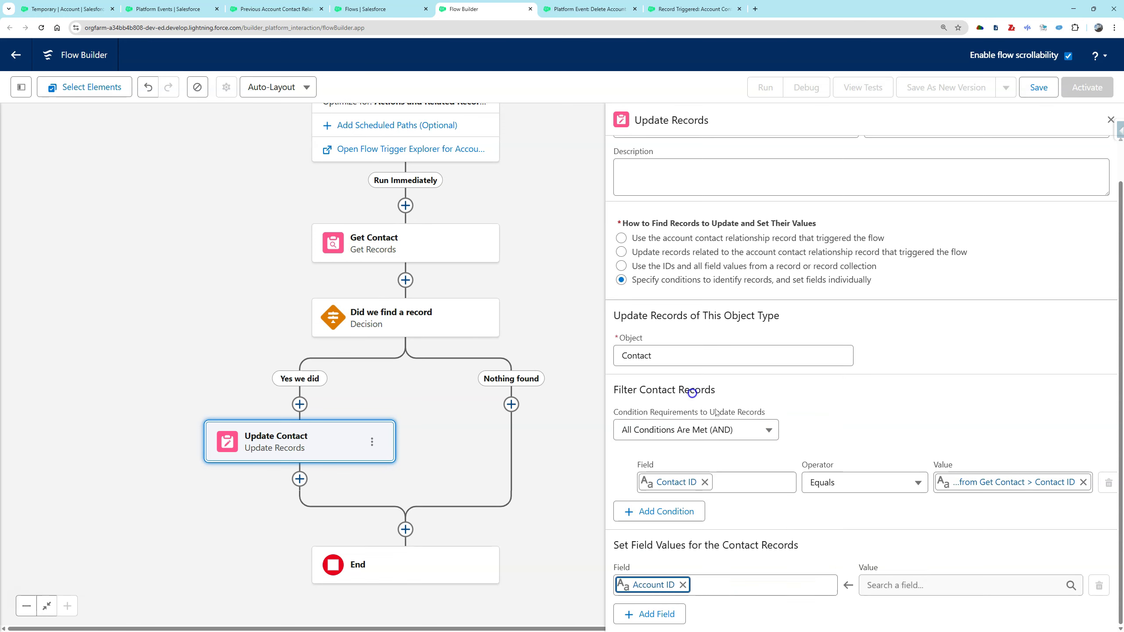
left_click(955, 585)
scroll(968, 480, "down", 5)
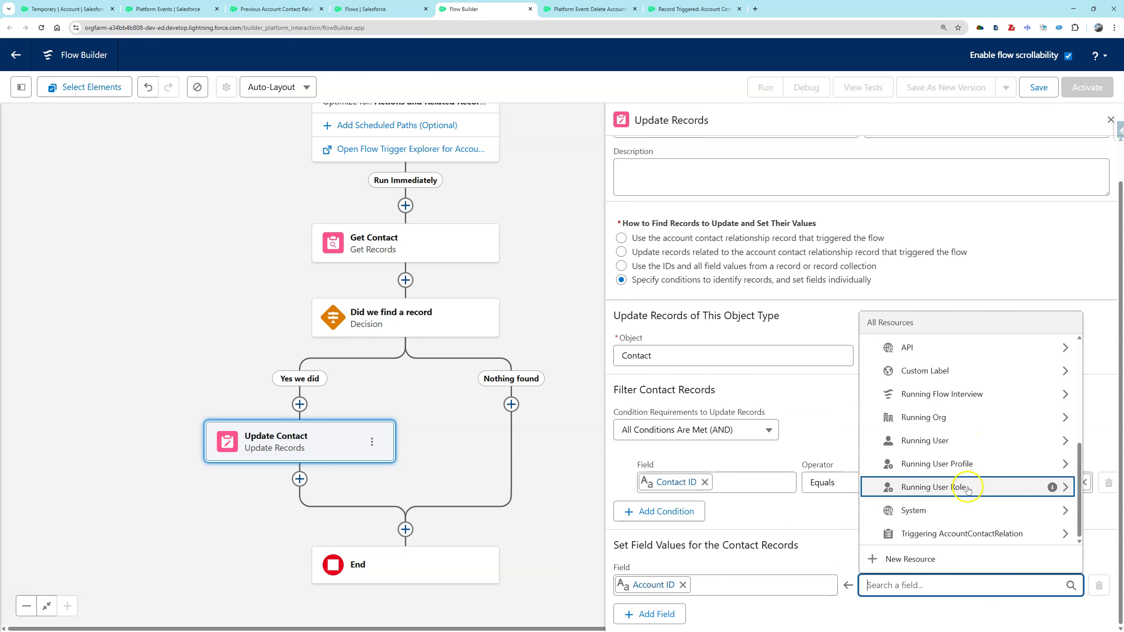
left_click(969, 532)
left_click(951, 461)
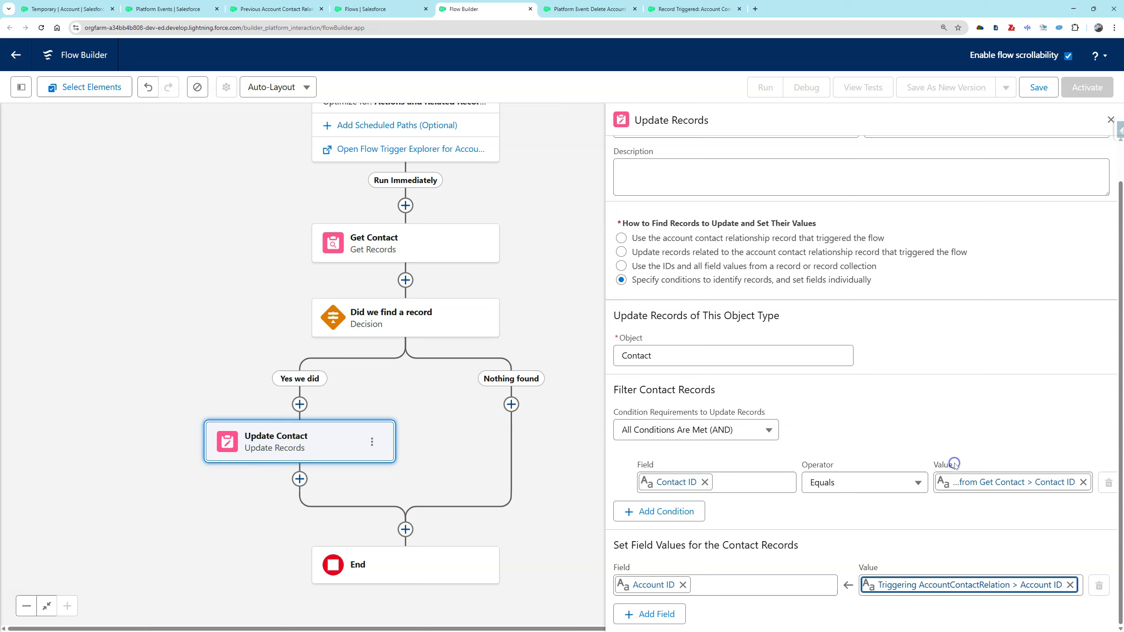
- Save the flow as "Record Triggered: Account Contact Relationship Update Contact if on Temp account" and activate it
left_click(1037, 87)
left_click(474, 290)
type("Record Triggered")
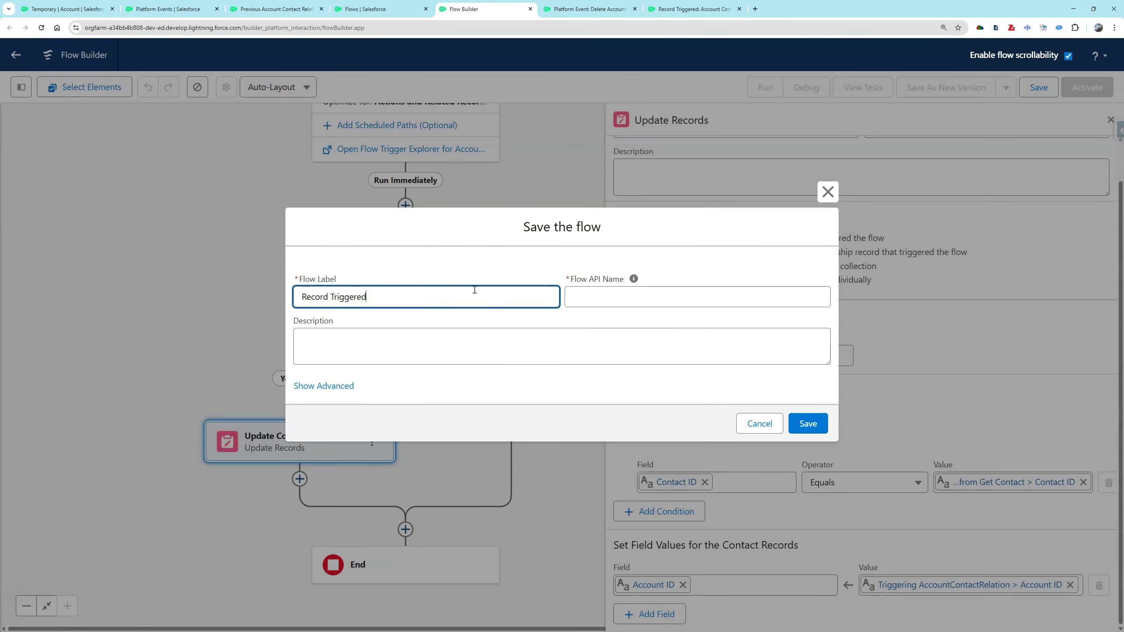
type(": Account Contact Relationship Update Contact if on Temp account")
left_click(807, 423)
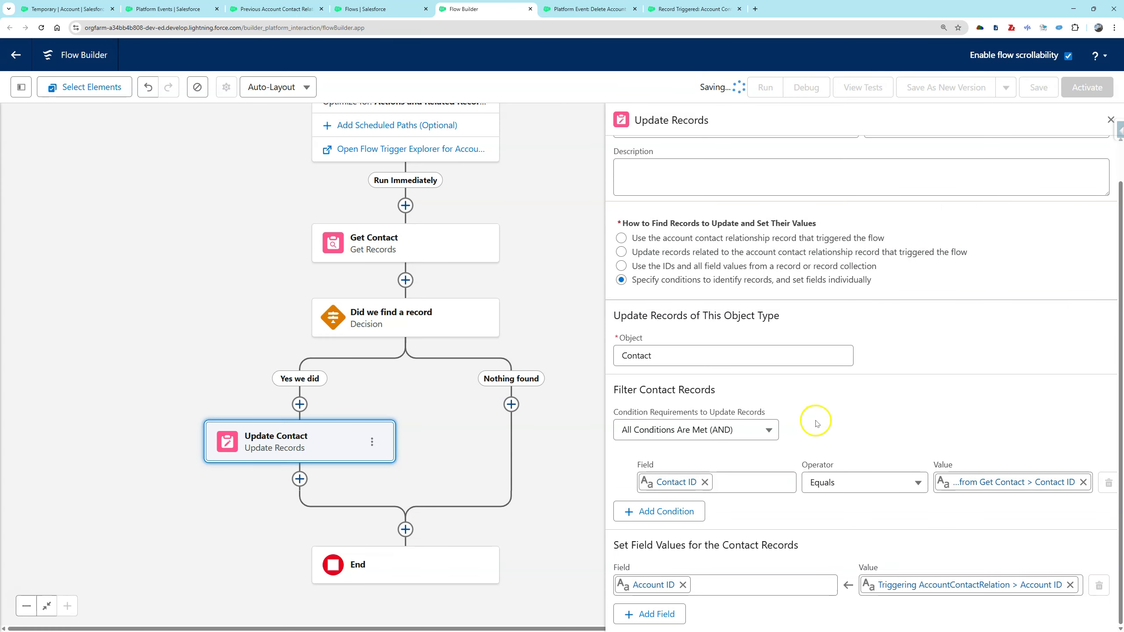
left_click(1076, 95)
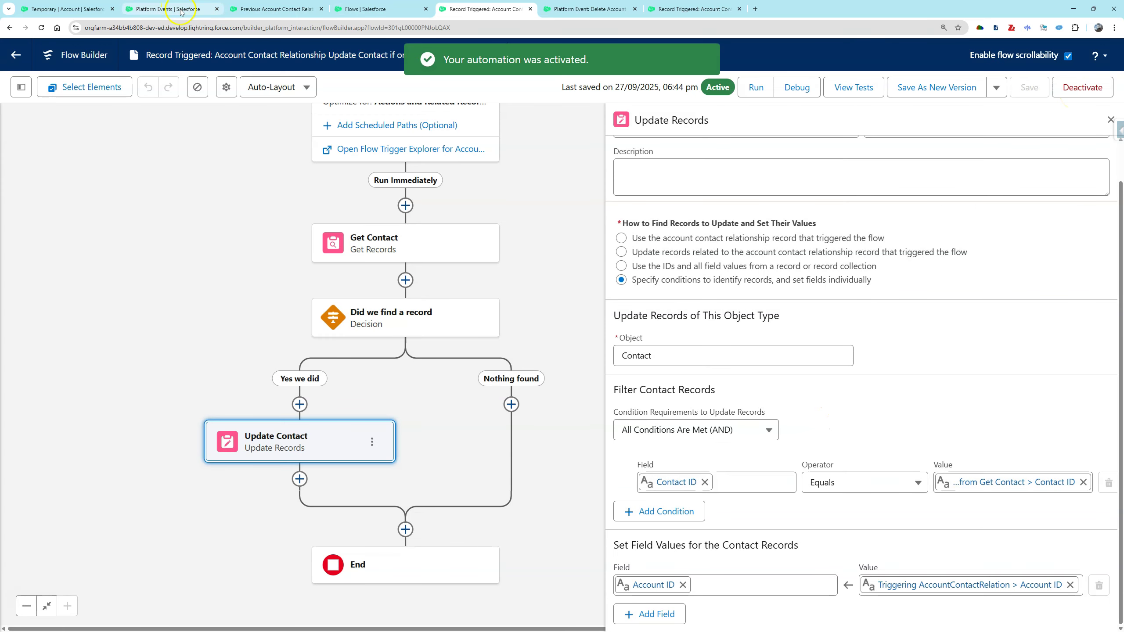
- Open the record of the contact on the Temporary account from the All Contacts list
left_click(66, 9)
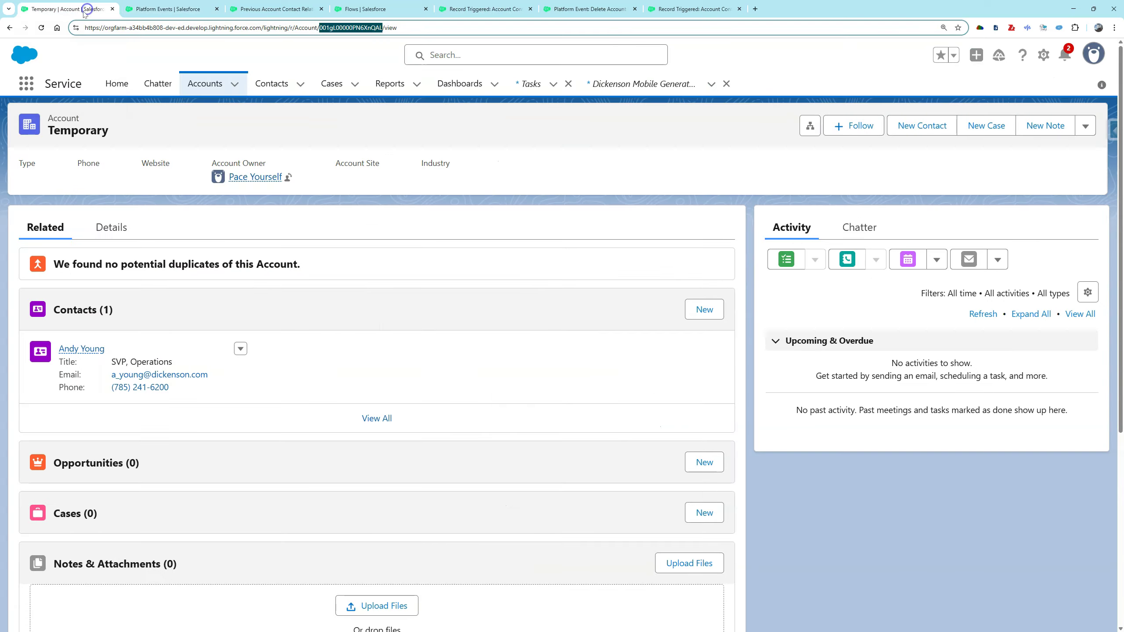
left_click(283, 88)
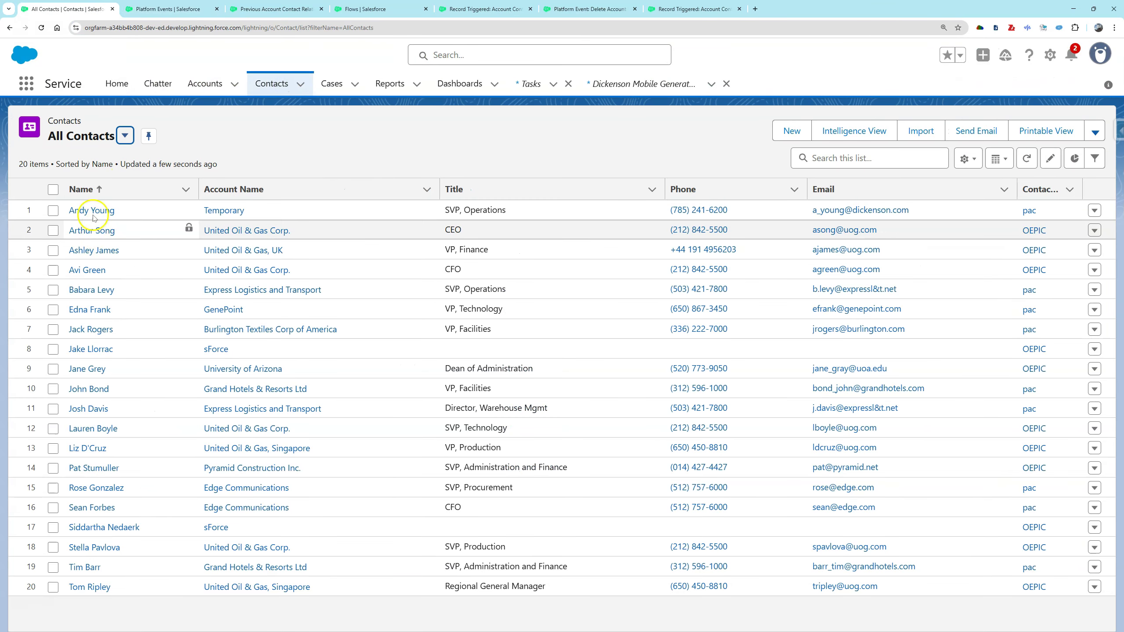
left_click(93, 216)
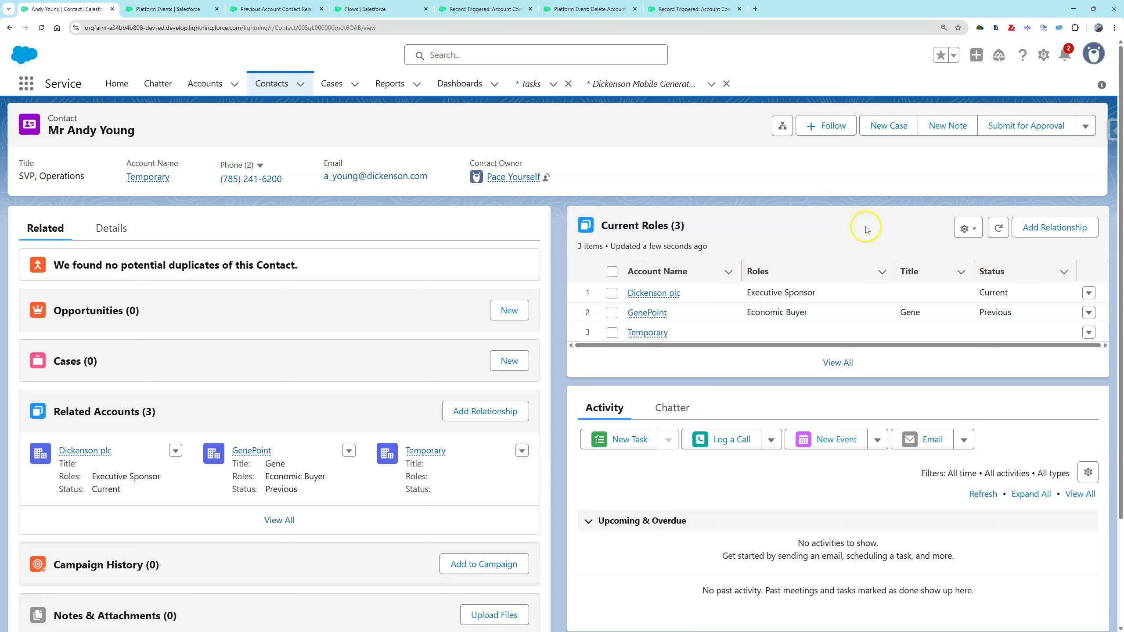
- Open the contact's record page for editing and add a Dynamic Related List - Single component between Current Roles and Activity
left_click(1045, 57)
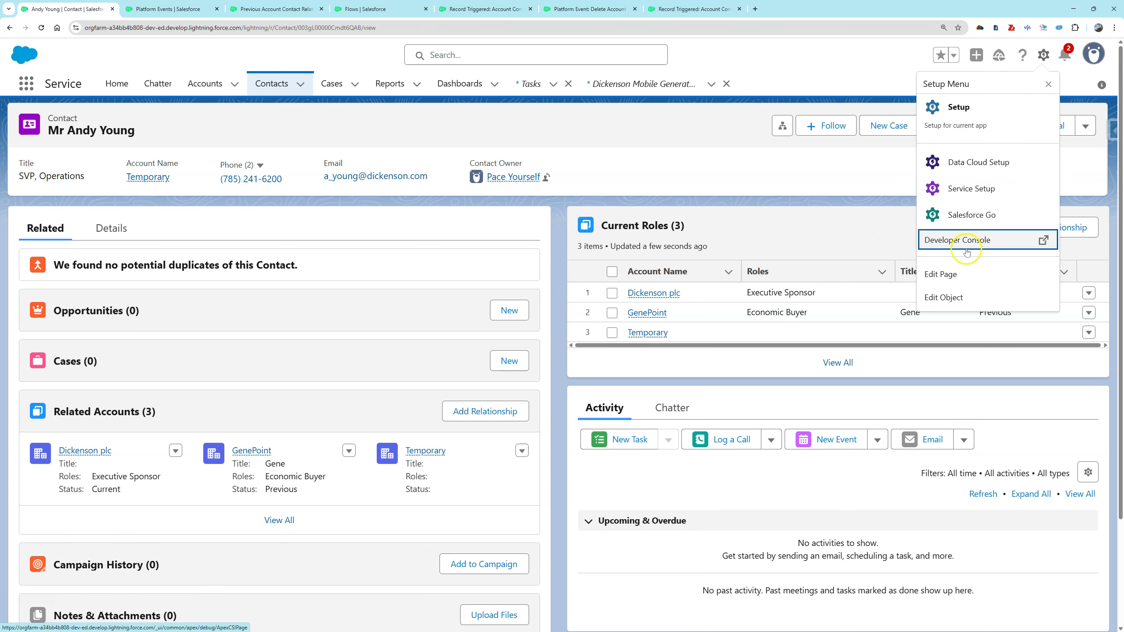
left_click(963, 277)
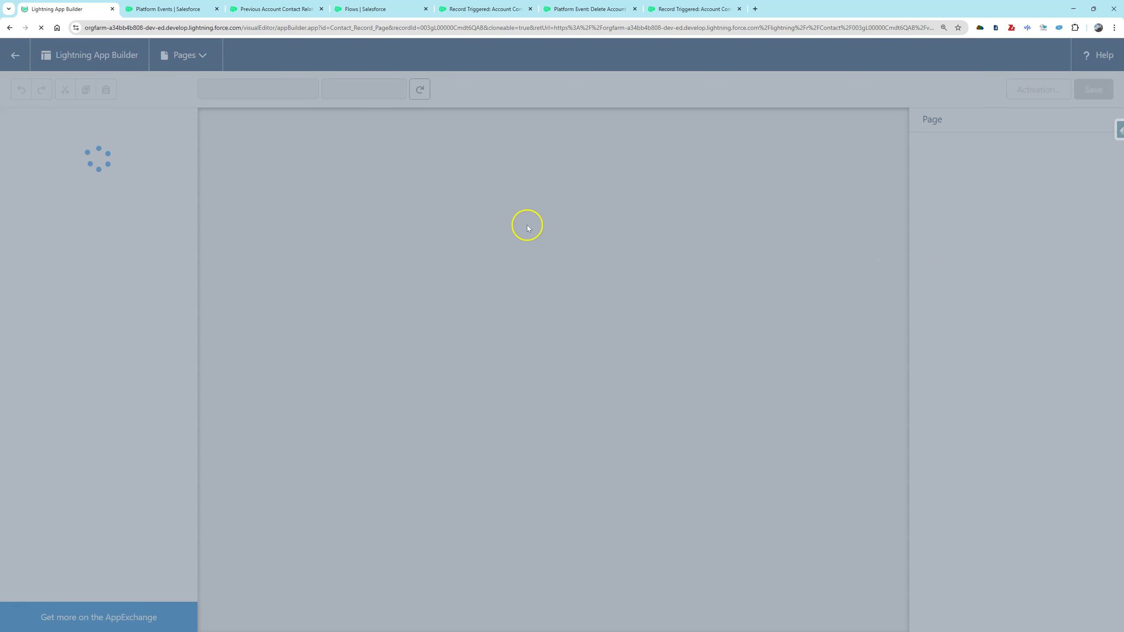
scroll(172, 346, "down", 3)
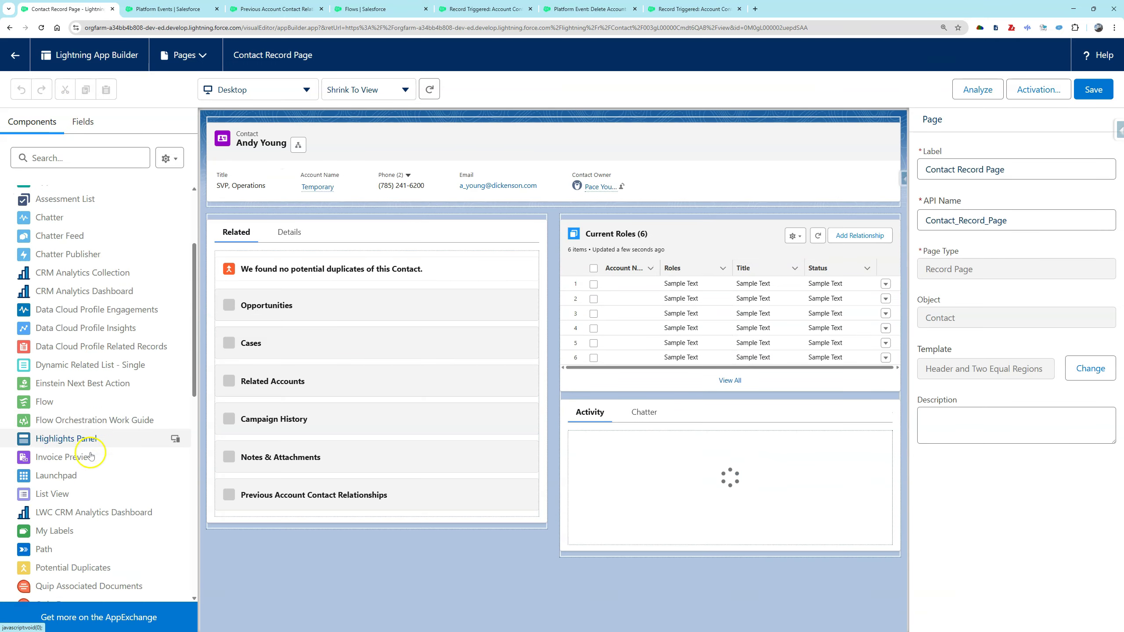
left_click_drag(75, 390, 690, 401)
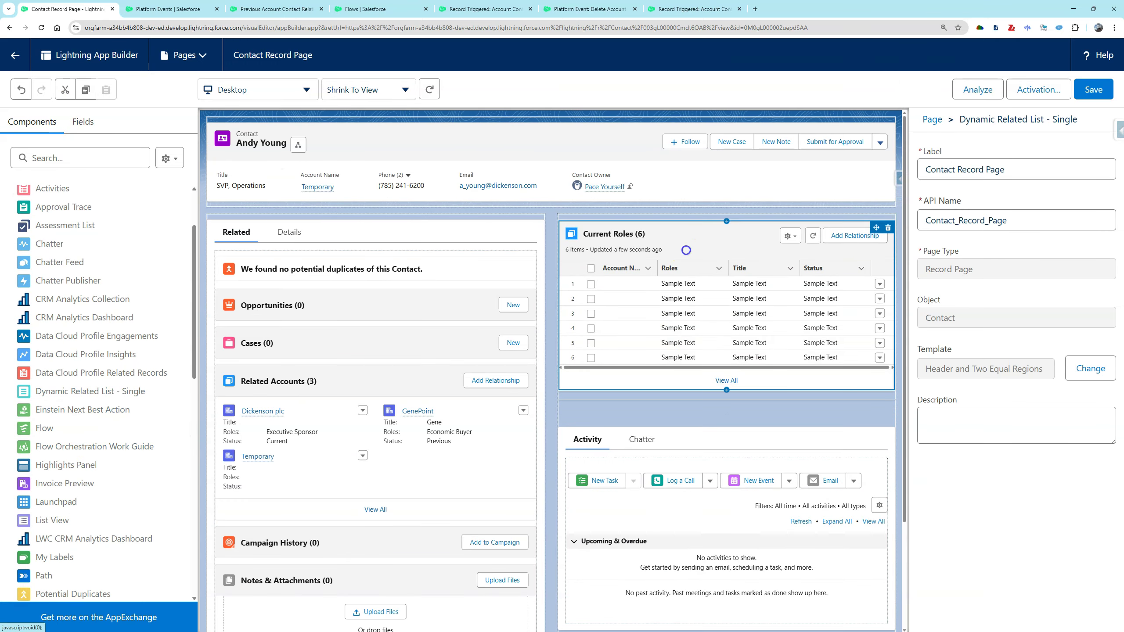
- Add a filter to the Current Roles related list so that Status equals Current
scroll(1013, 442, "down", 5)
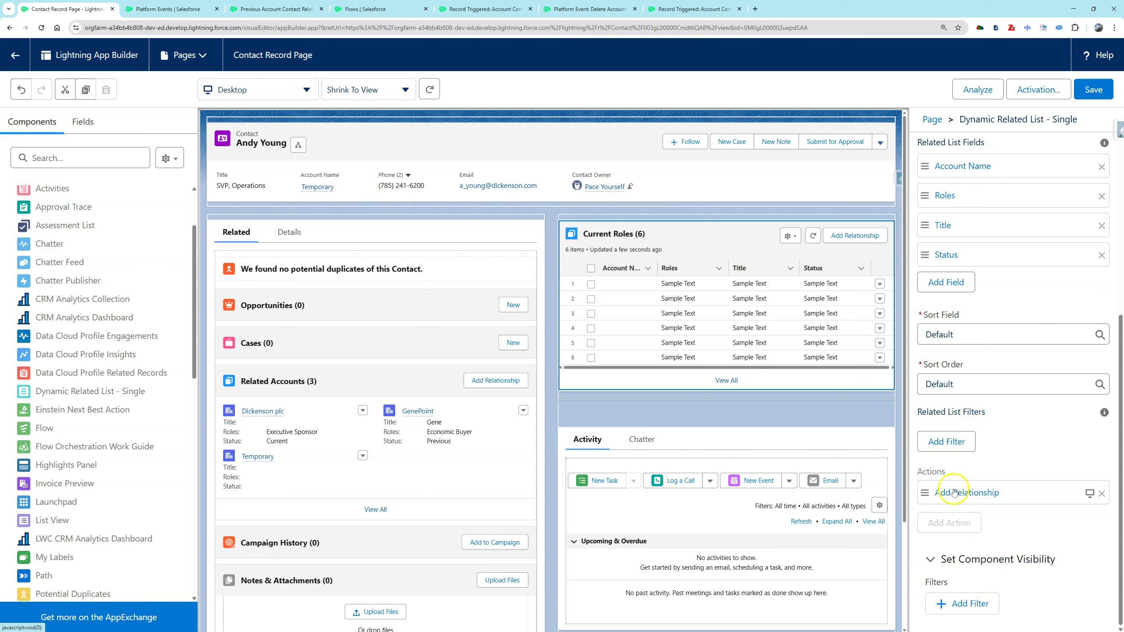
left_click(954, 441)
left_click(756, 377)
scroll(752, 310, "down", 10)
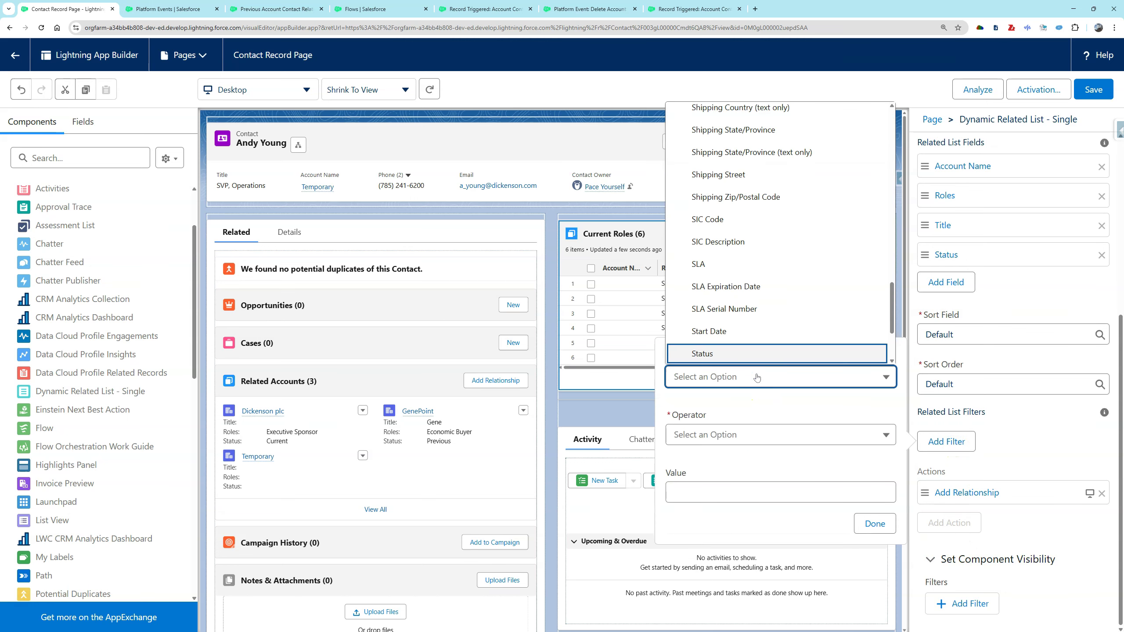
left_click(712, 352)
left_click(754, 434)
left_click(752, 258)
left_click(757, 492)
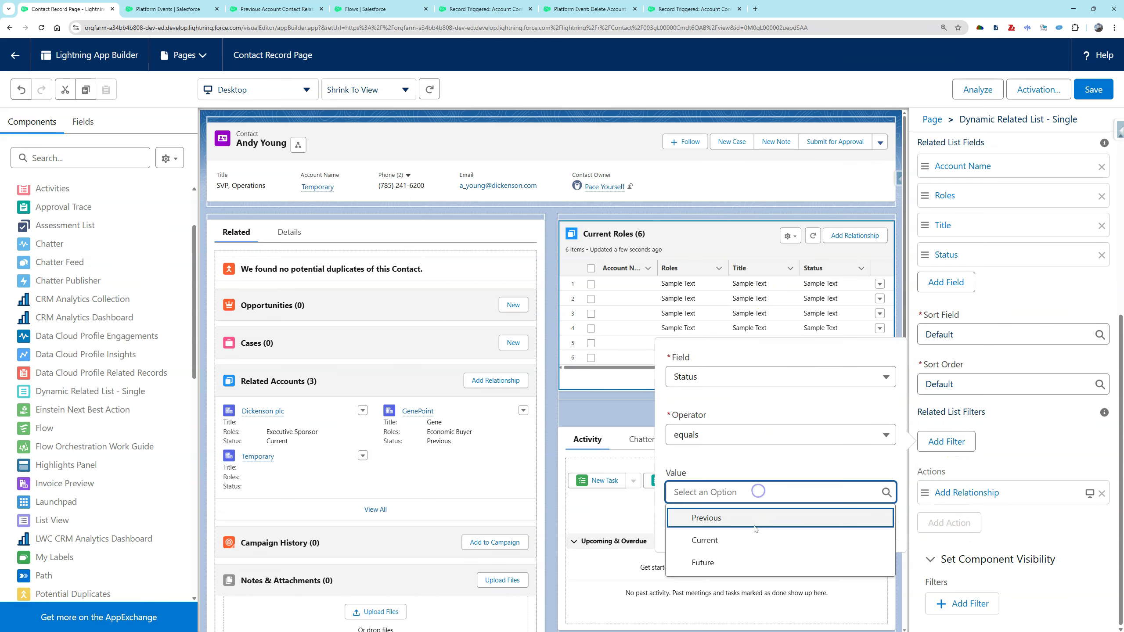
left_click(752, 530)
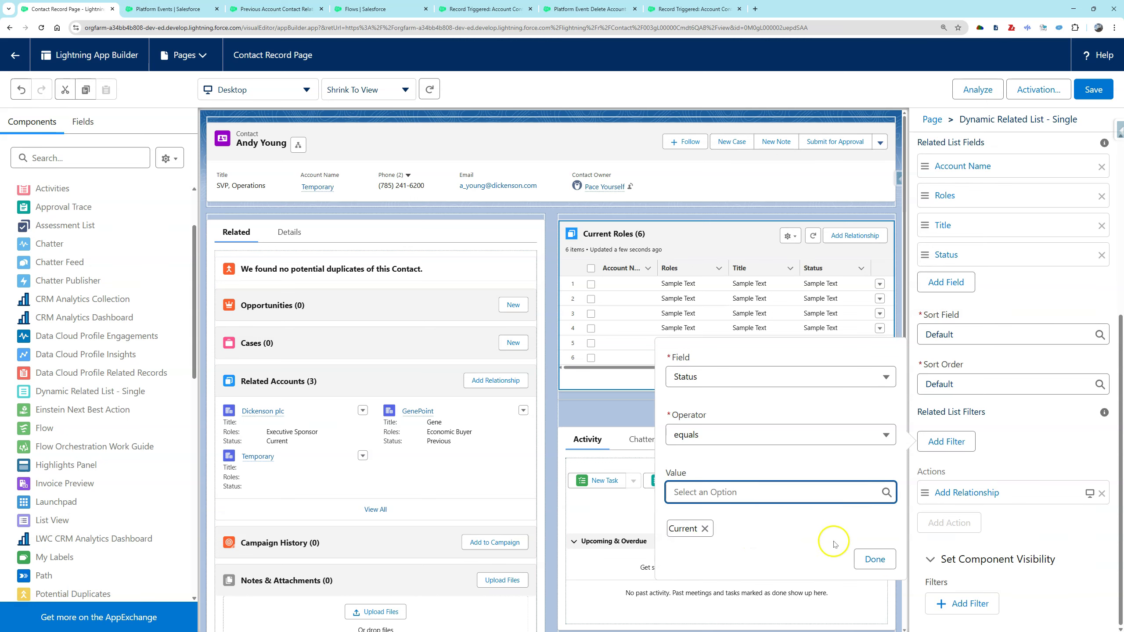
left_click(868, 559)
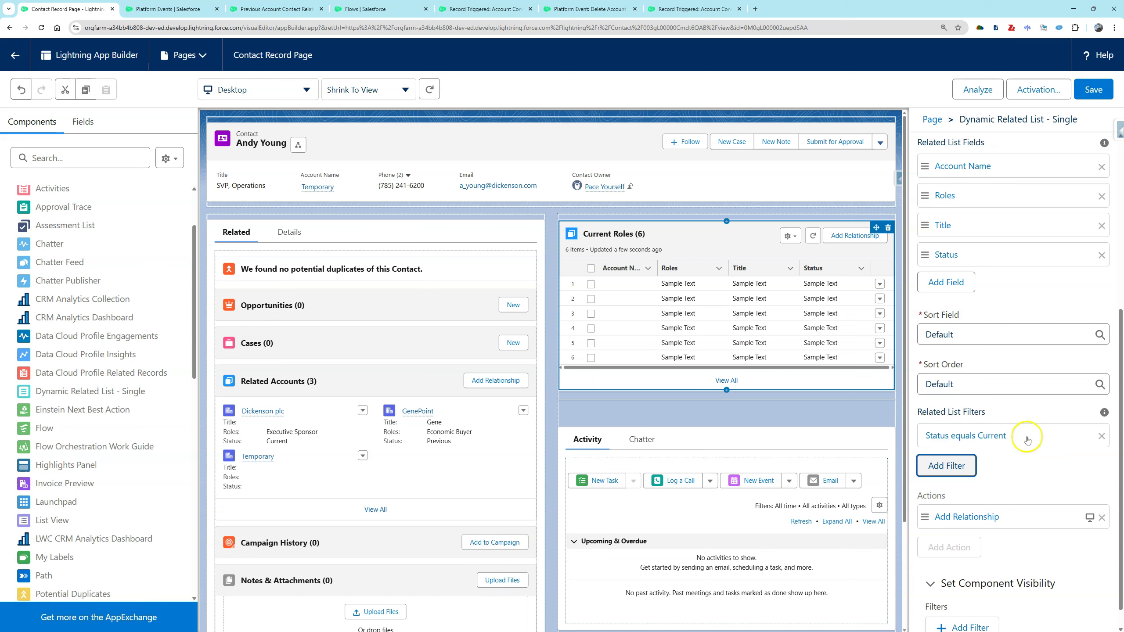
- Set the new dynamic related list below Current Roles to show Previous Account Contact Relationships
left_click(778, 406)
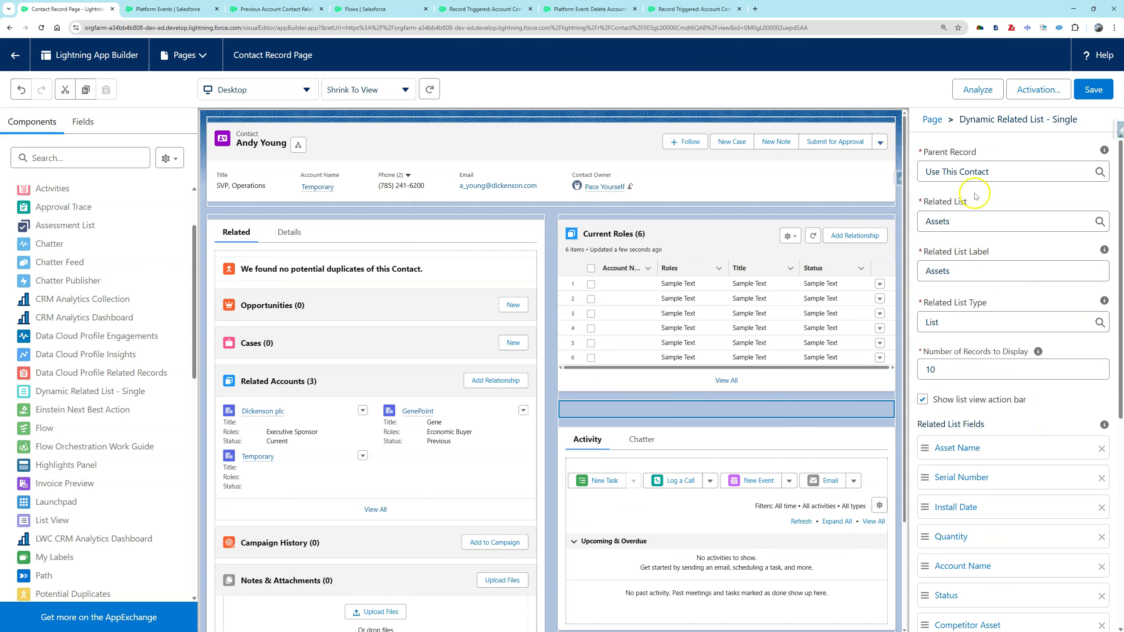
left_click(967, 152)
left_click(1030, 131)
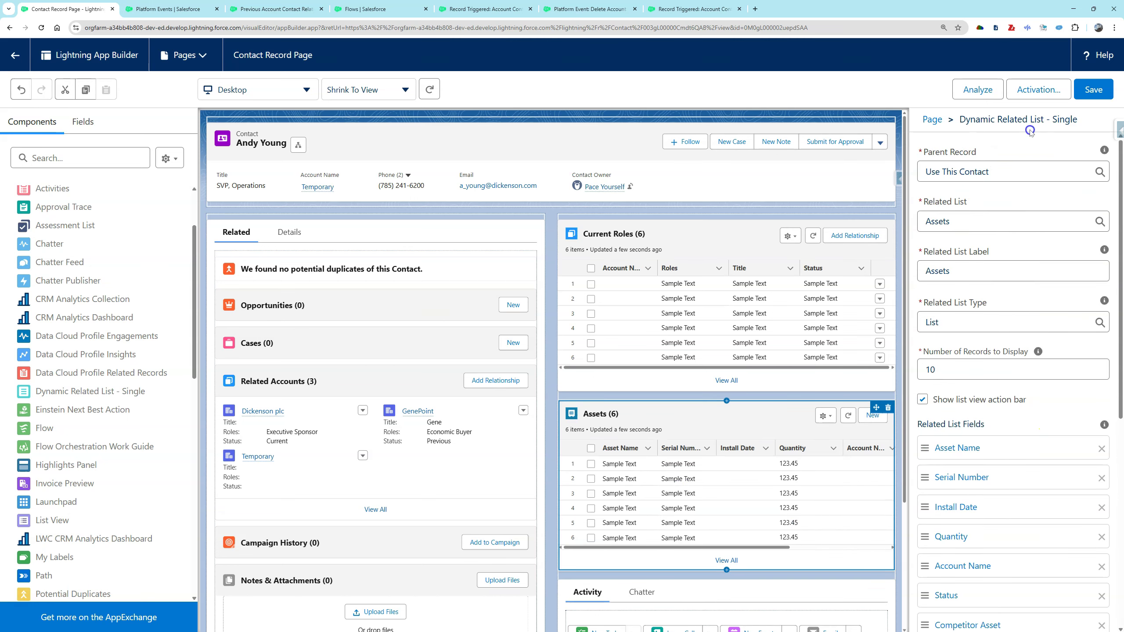
left_click(1011, 221)
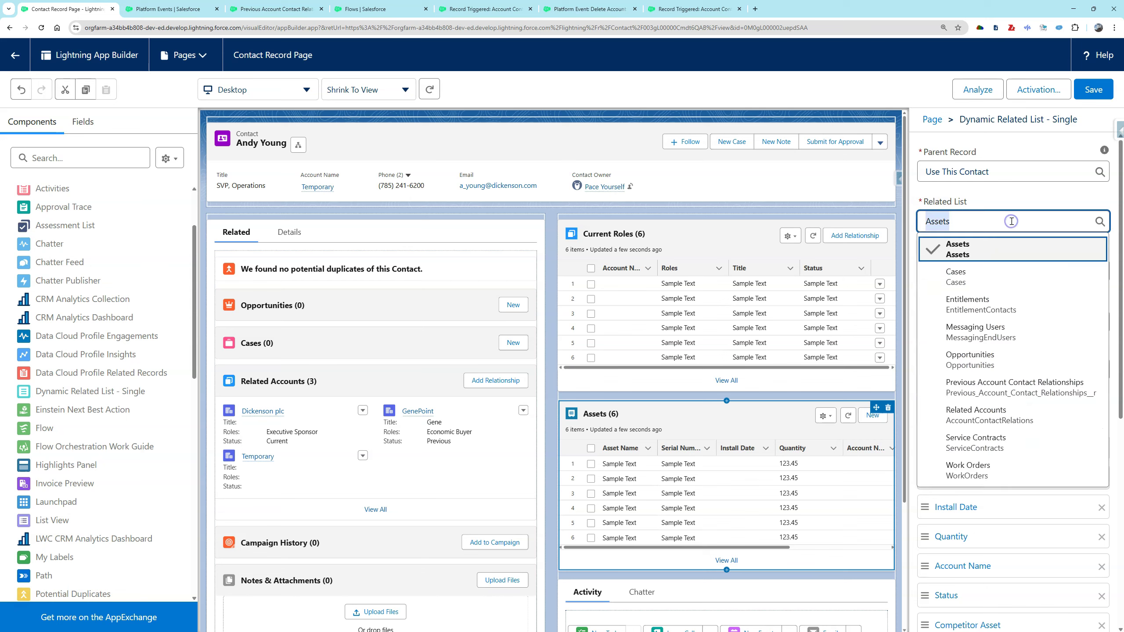
left_click(1031, 390)
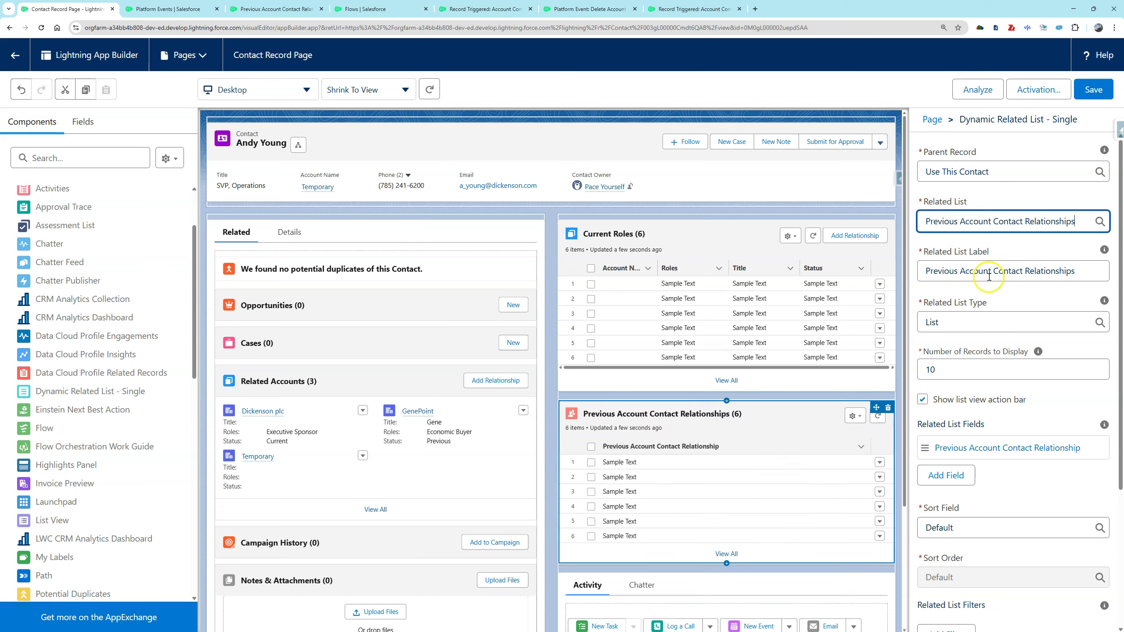
- Change the label of the Previous Account Contact Relationships related list to "Previous Roles"
left_click(961, 271)
left_click_drag(961, 272, 1080, 273)
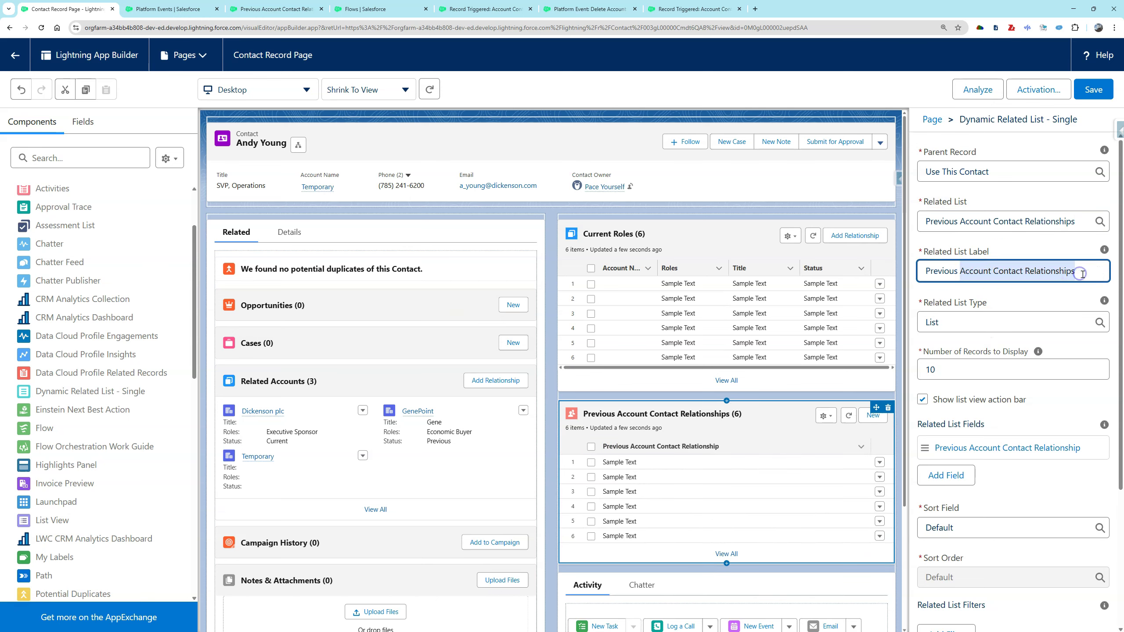
type("Roles")
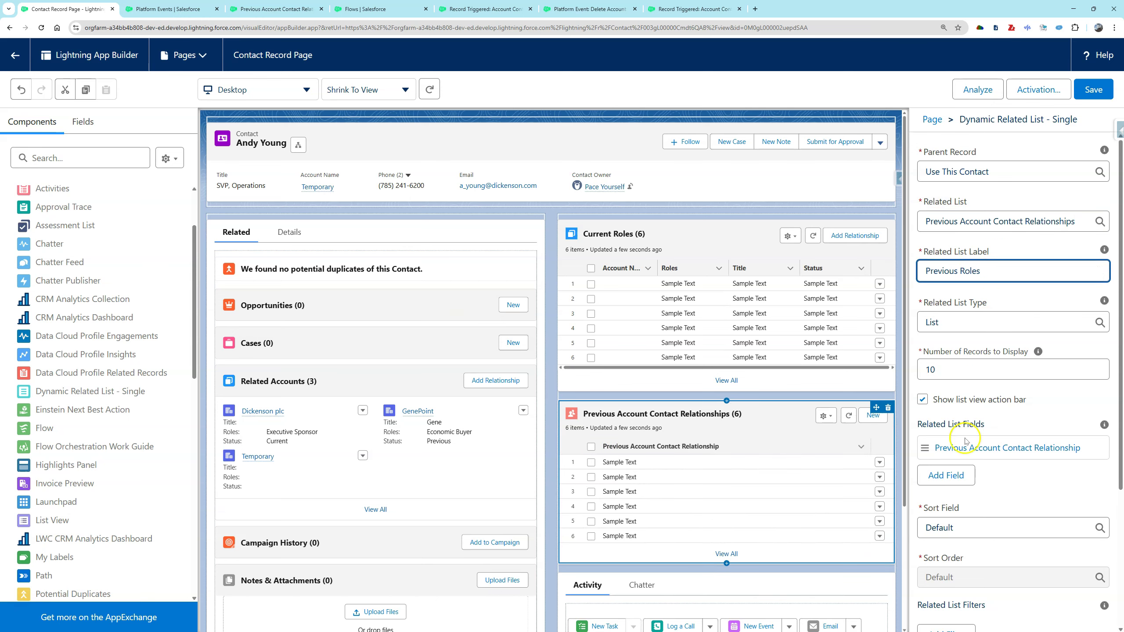
left_click(1017, 478)
- Show Account, Roles, Title and Status in the Previous Roles list instead of the Previous Account Contact Relationship field
scroll(1019, 477, "down", 1)
scroll(1017, 477, "down", 2)
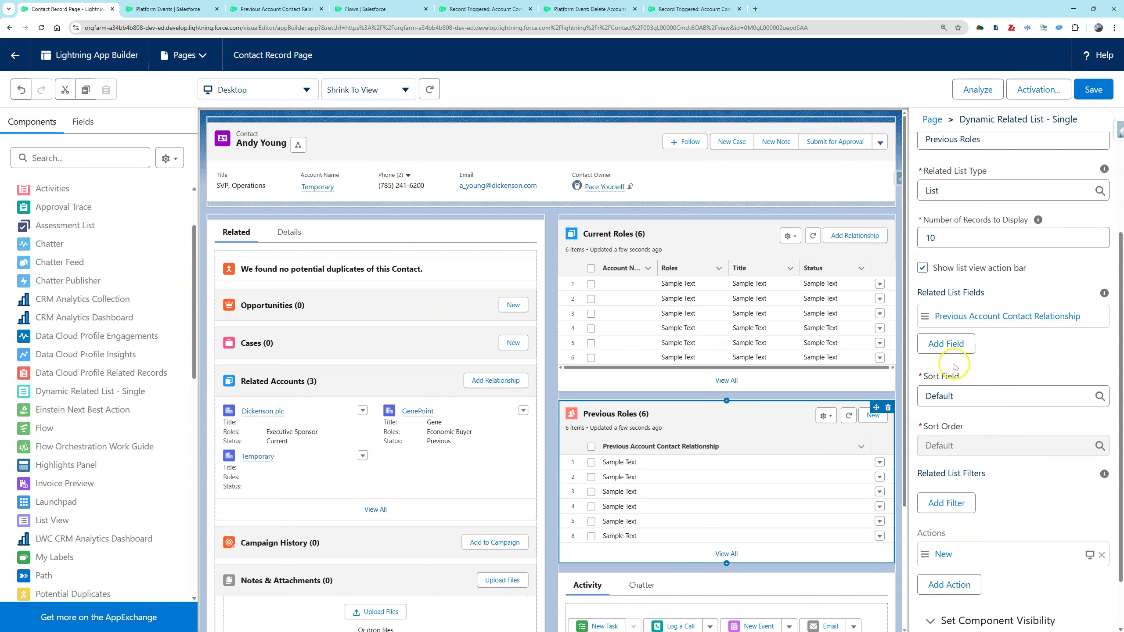
left_click(946, 344)
left_click(801, 332)
type("a")
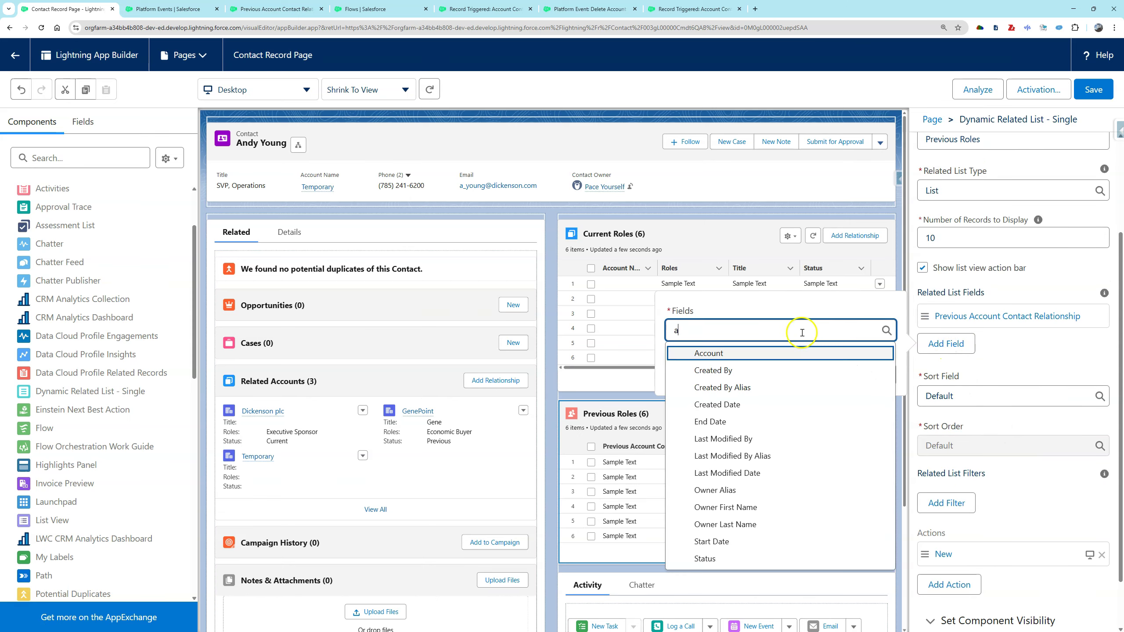
left_click(762, 352)
scroll(947, 461, "down", 3)
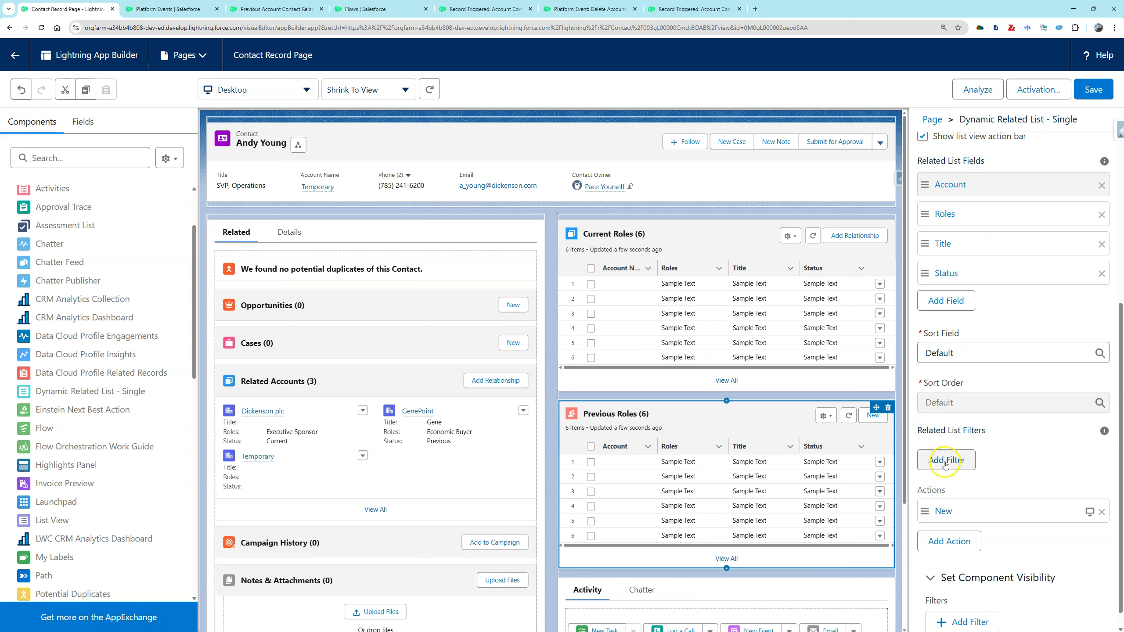
- Add a filter to the Previous Roles related list so that Status equals Previous
left_click(945, 461)
left_click(728, 395)
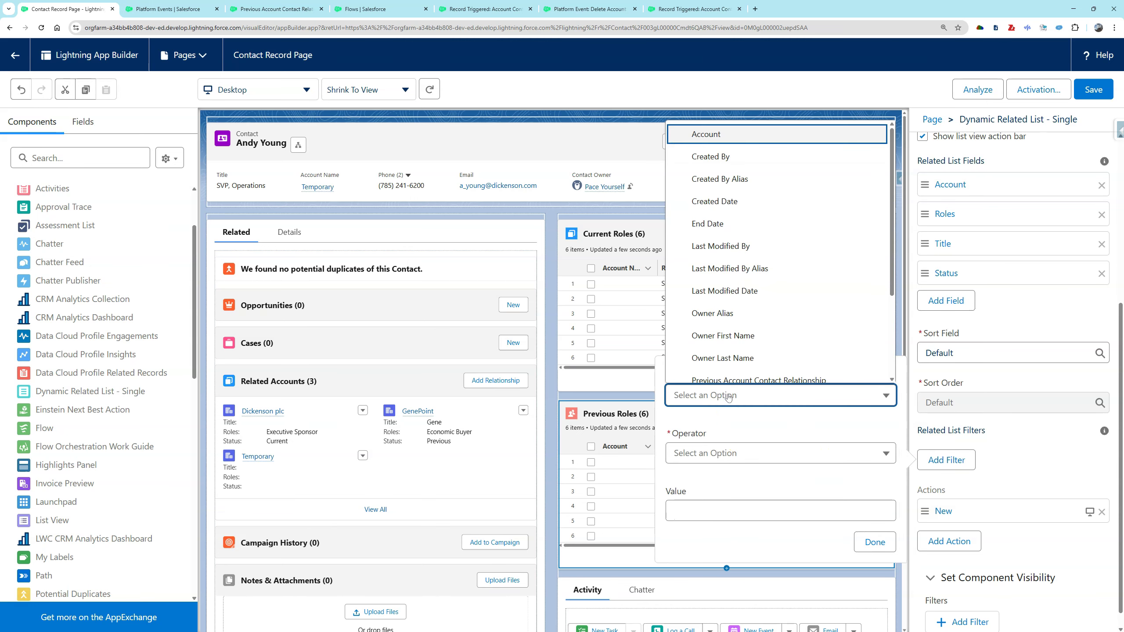
scroll(728, 381, "down", 5)
left_click(730, 375)
left_click(745, 454)
left_click(704, 293)
left_click(768, 441)
left_click(768, 465)
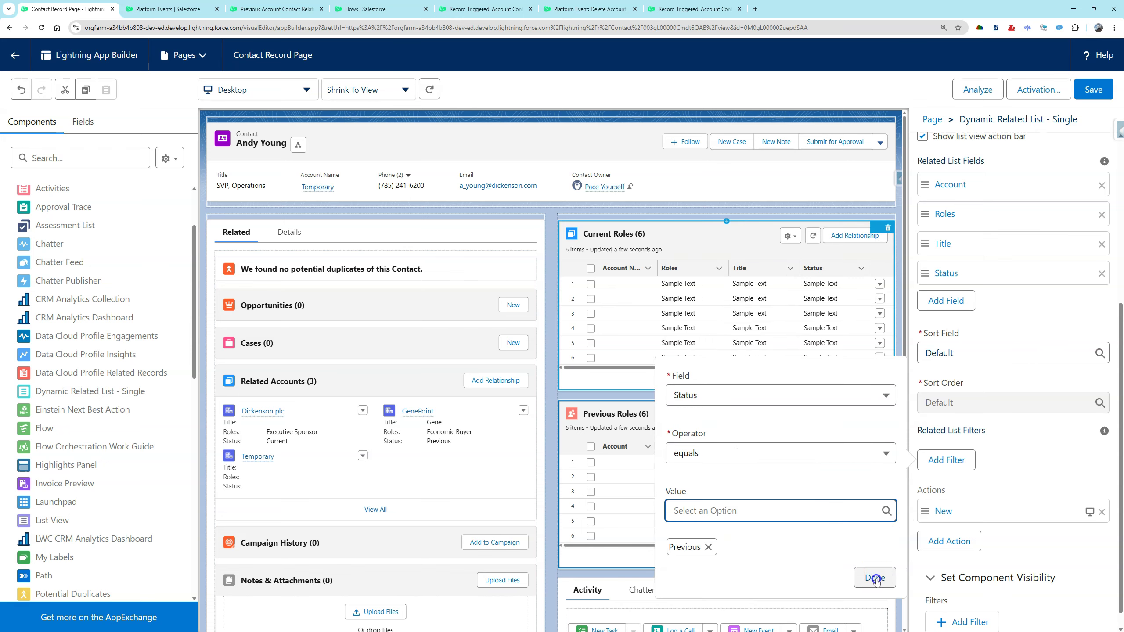
left_click(875, 577)
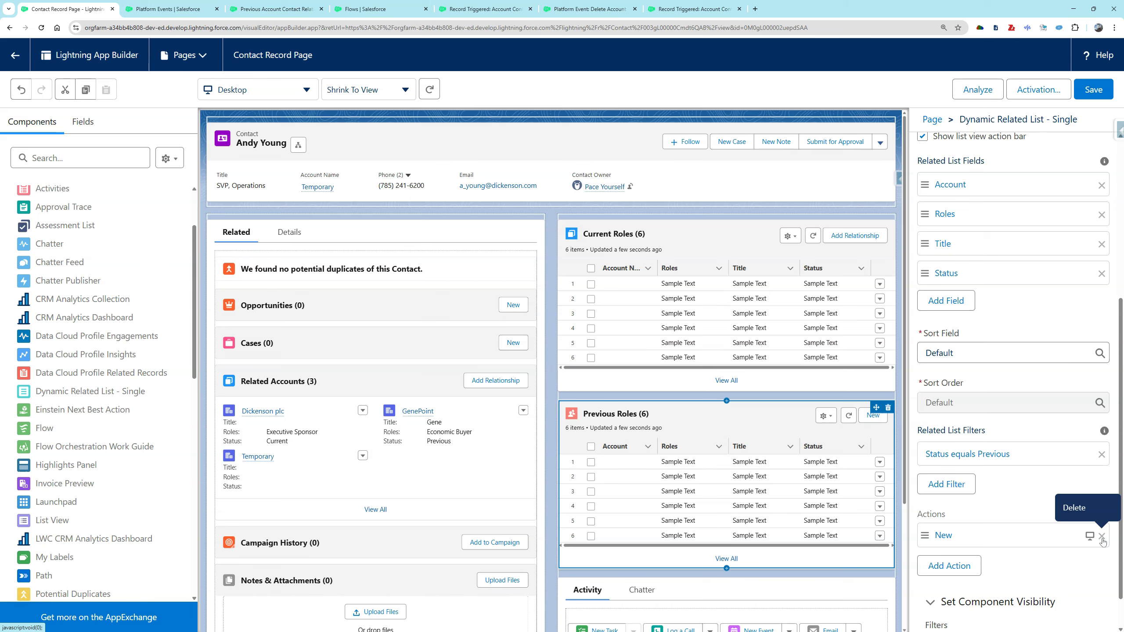
- Remove the New action from the Previous Roles list, then save the Contact Record Page and return to the contact
left_click(1102, 536)
scroll(1003, 495, "down", 1)
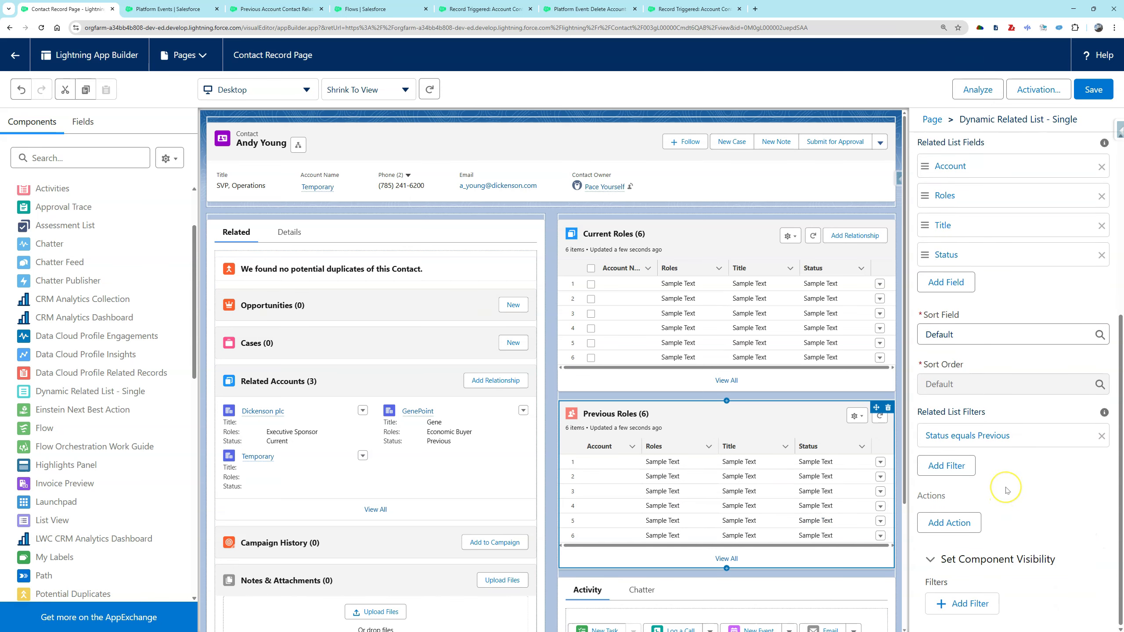
left_click(1094, 88)
left_click(23, 65)
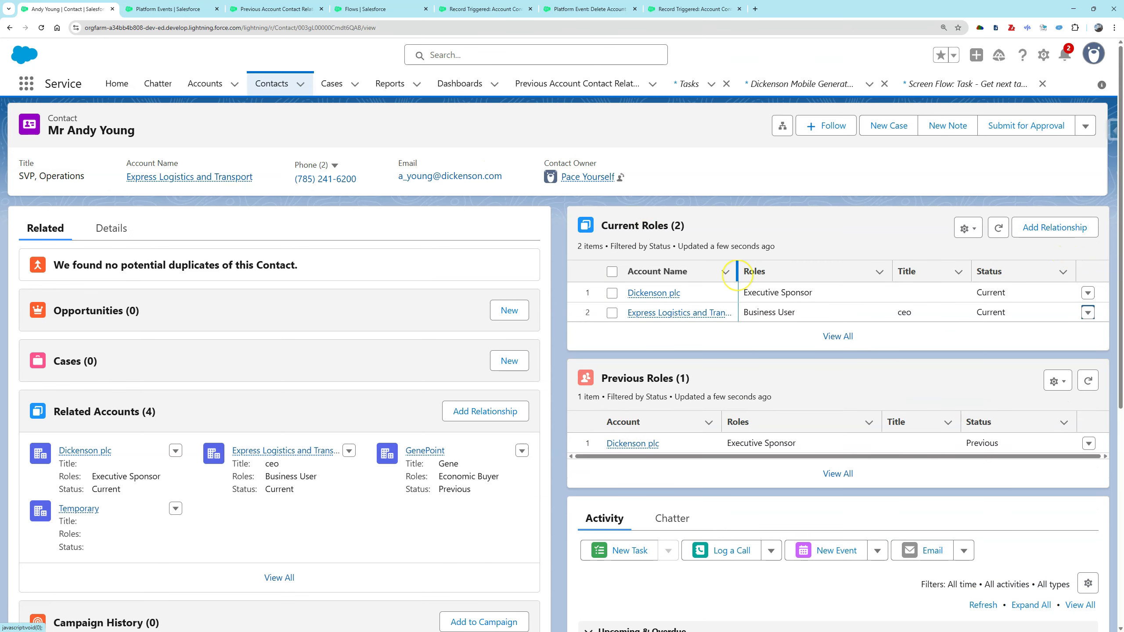
- Set the Dickenson plc relationship in the Current Roles list to status Previous, save it and reload the contact page
left_click(1088, 294)
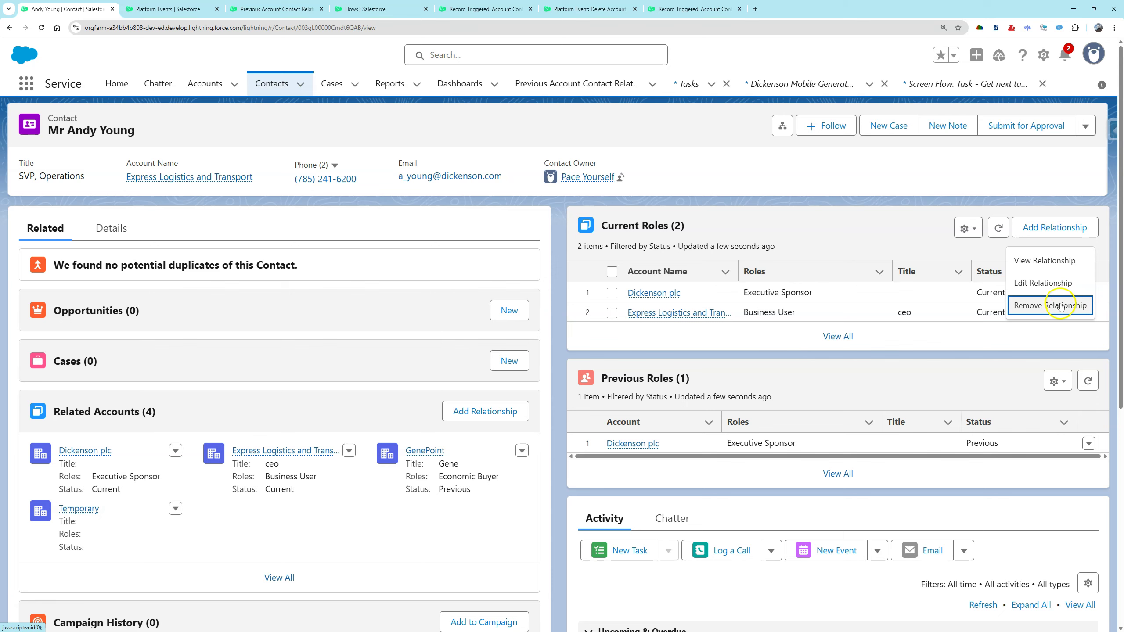
left_click(1056, 283)
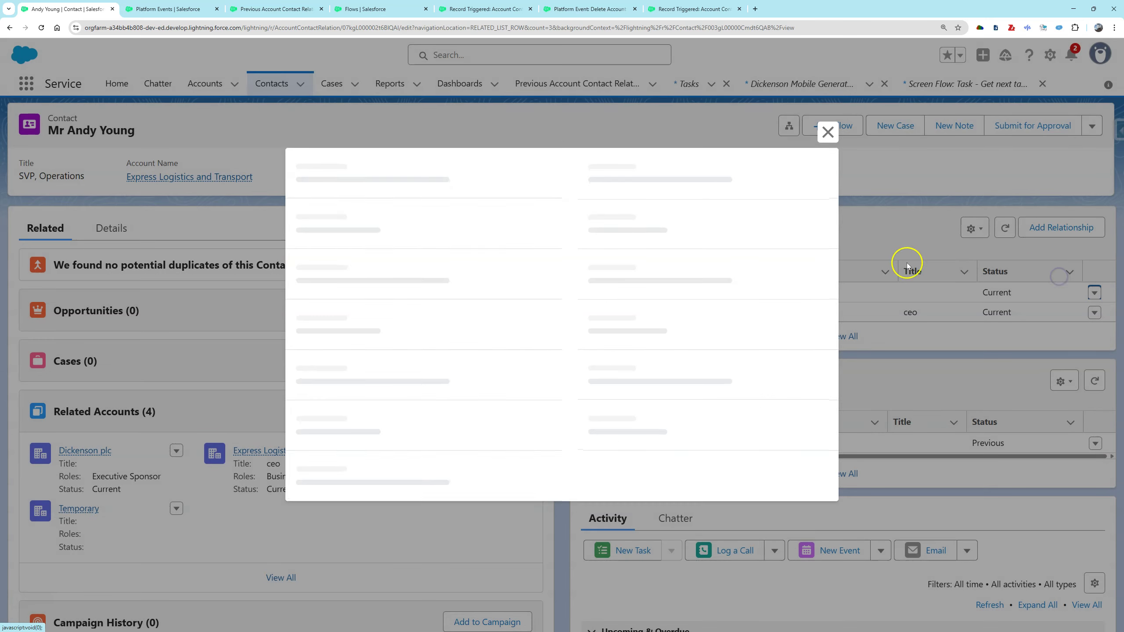
left_click(649, 194)
left_click(645, 239)
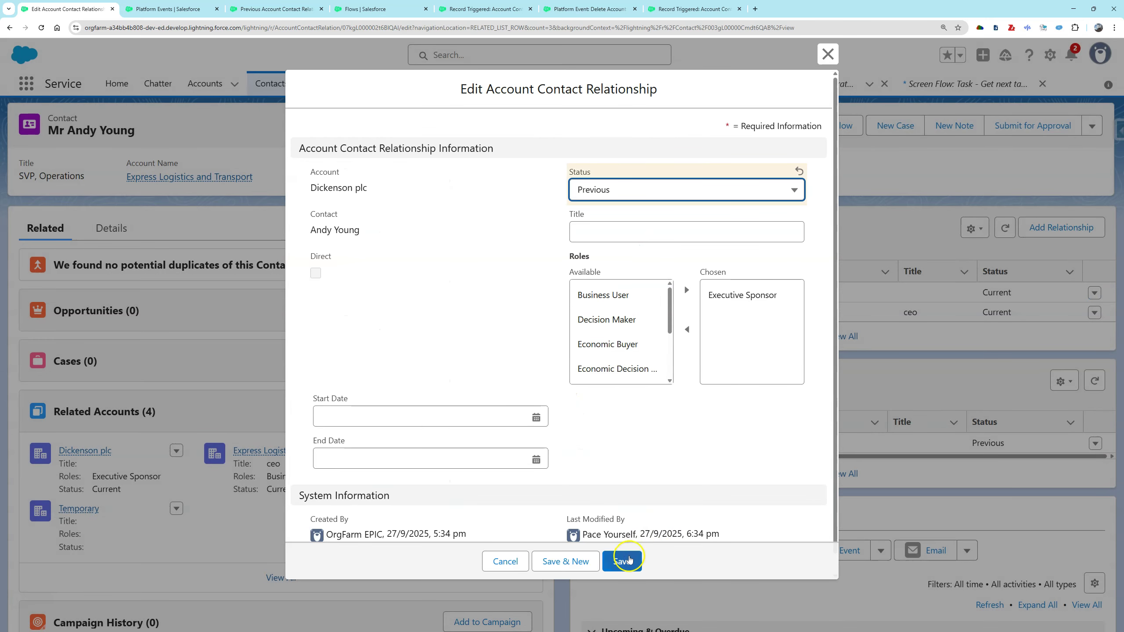
left_click(629, 561)
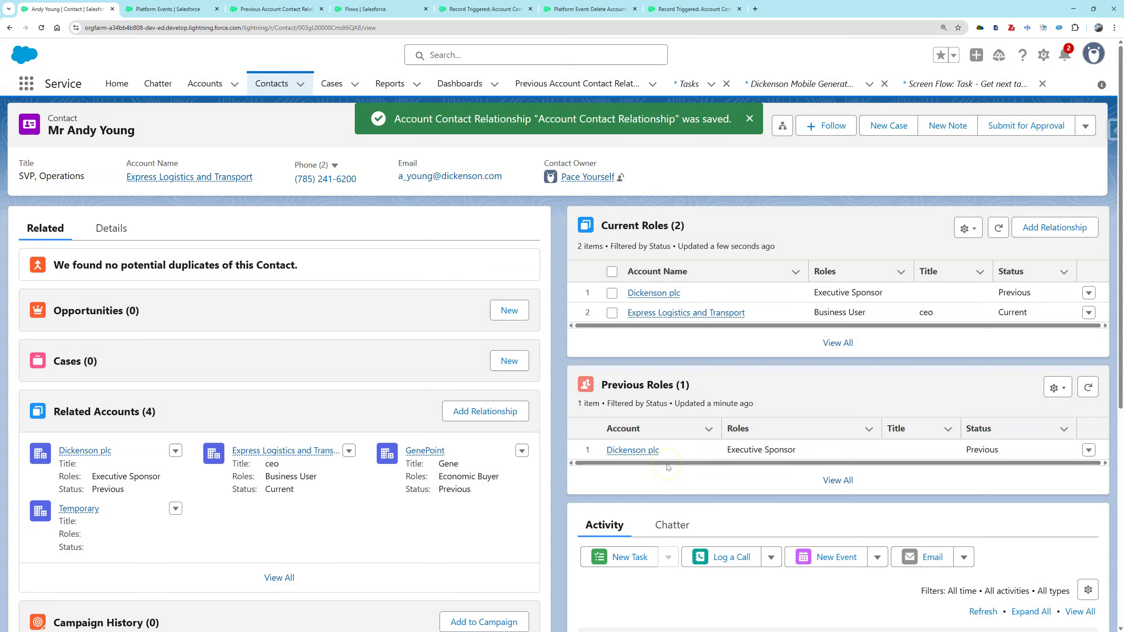
left_click(749, 118)
left_click(41, 28)
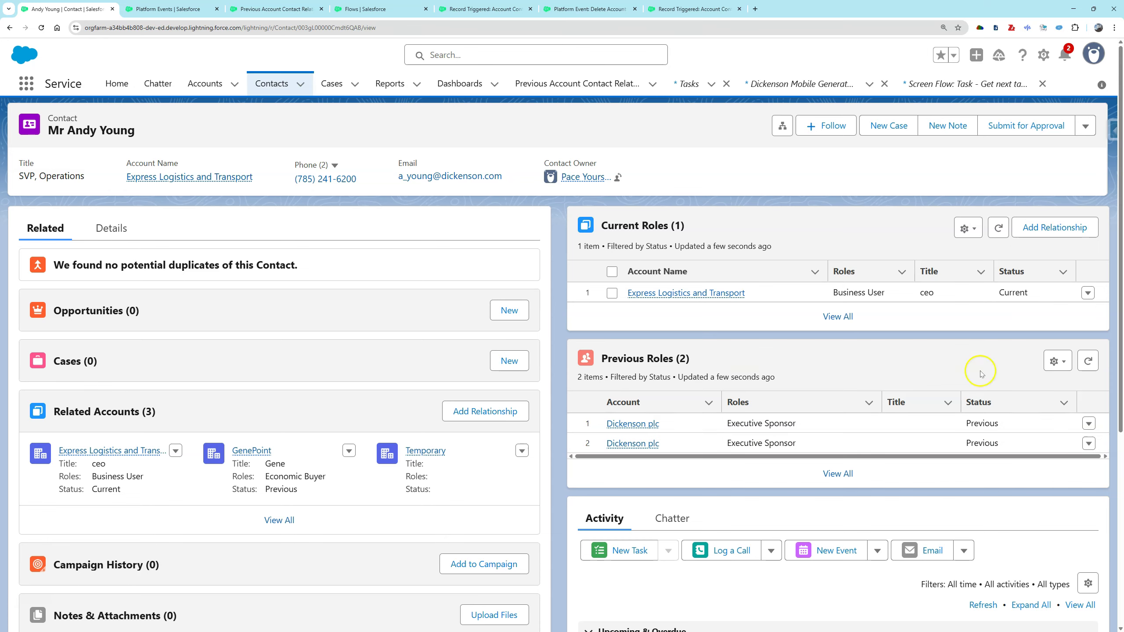
- Add an account relationship to Dickenson plc for the contact with status Current and title "new influencer", and save it
left_click(1038, 228)
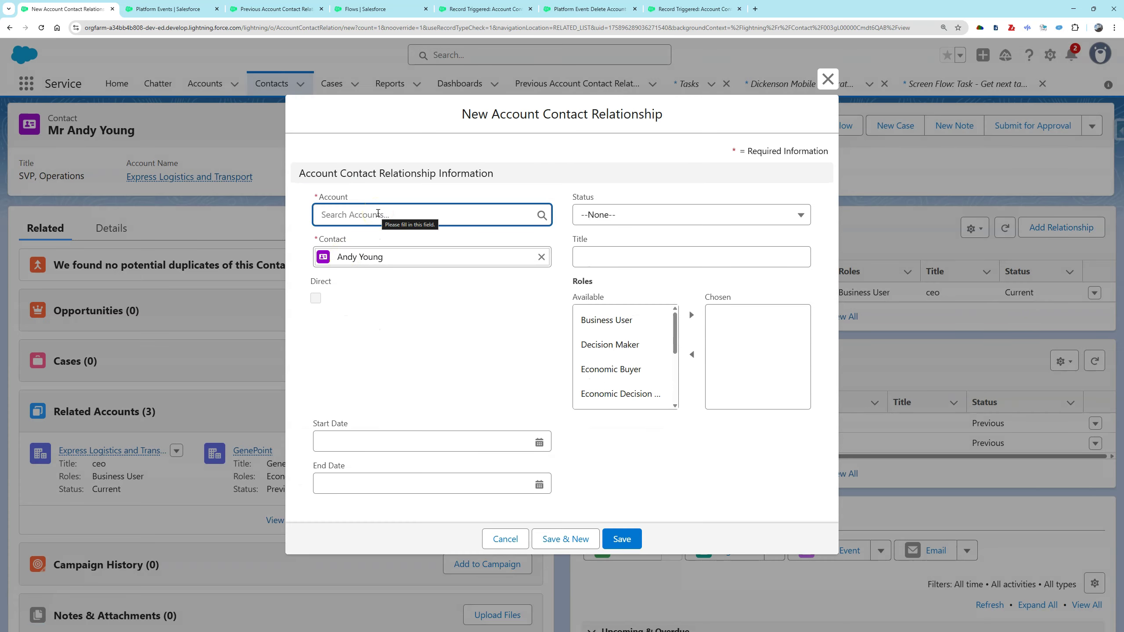
left_click(378, 213)
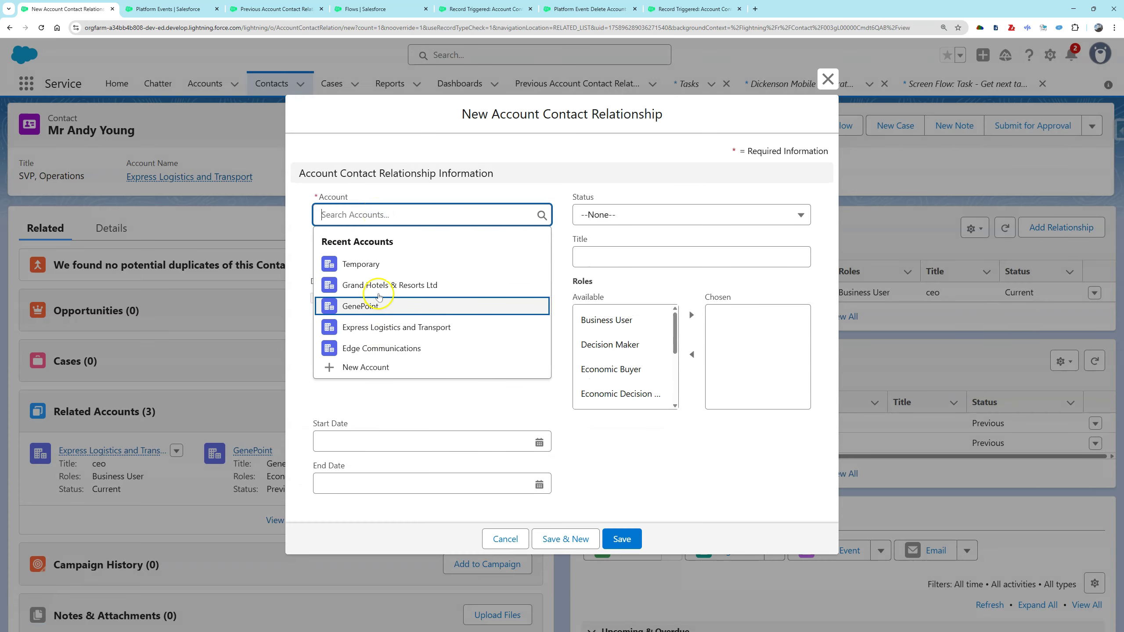
type("di")
left_click(382, 274)
left_click(612, 217)
left_click(636, 285)
left_click(640, 256)
type("new infl")
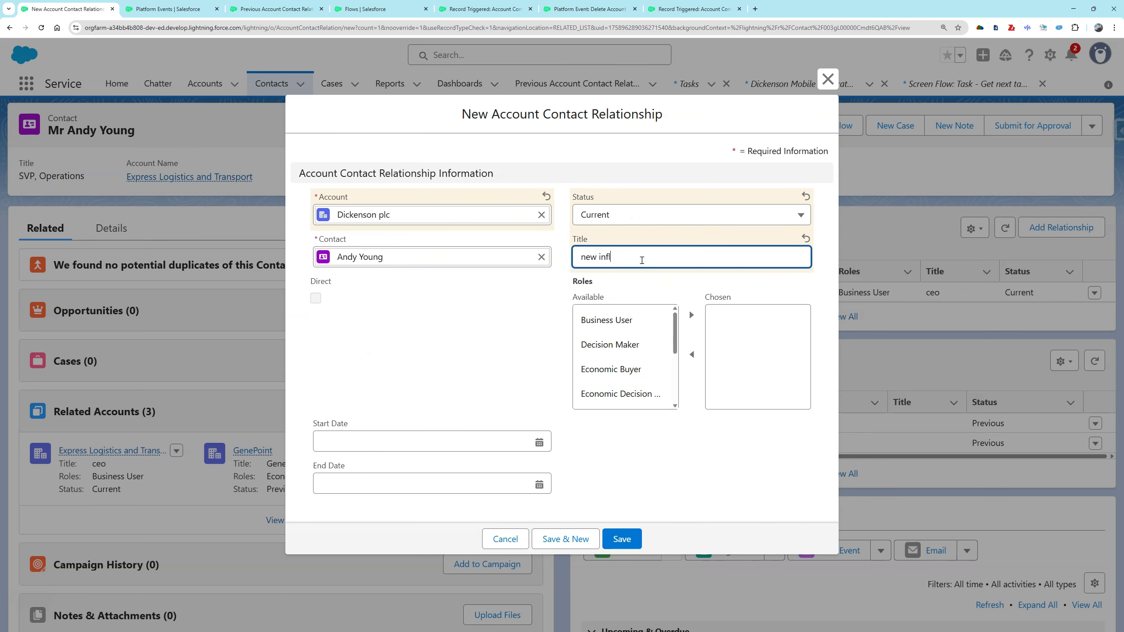
left_click(621, 539)
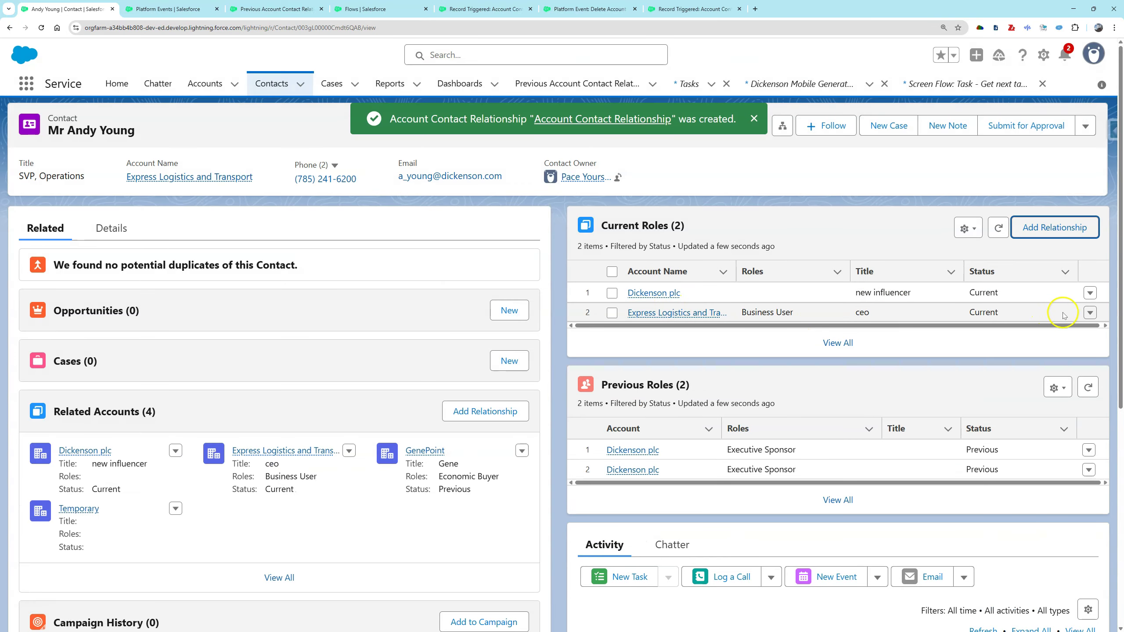
left_click(1090, 312)
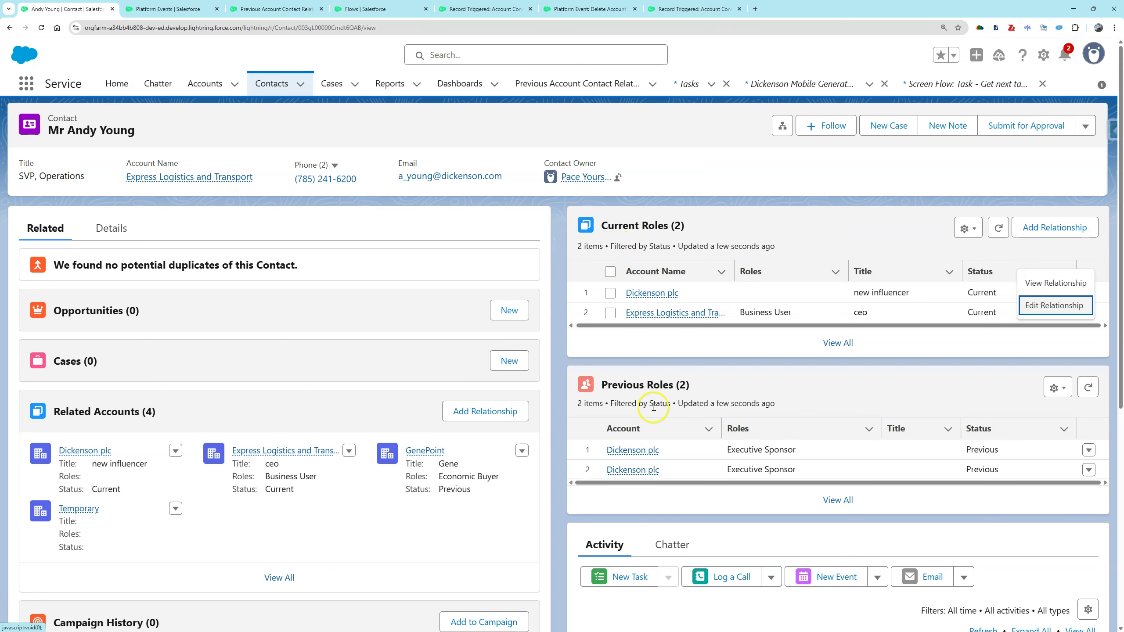
mouse_move(662, 296)
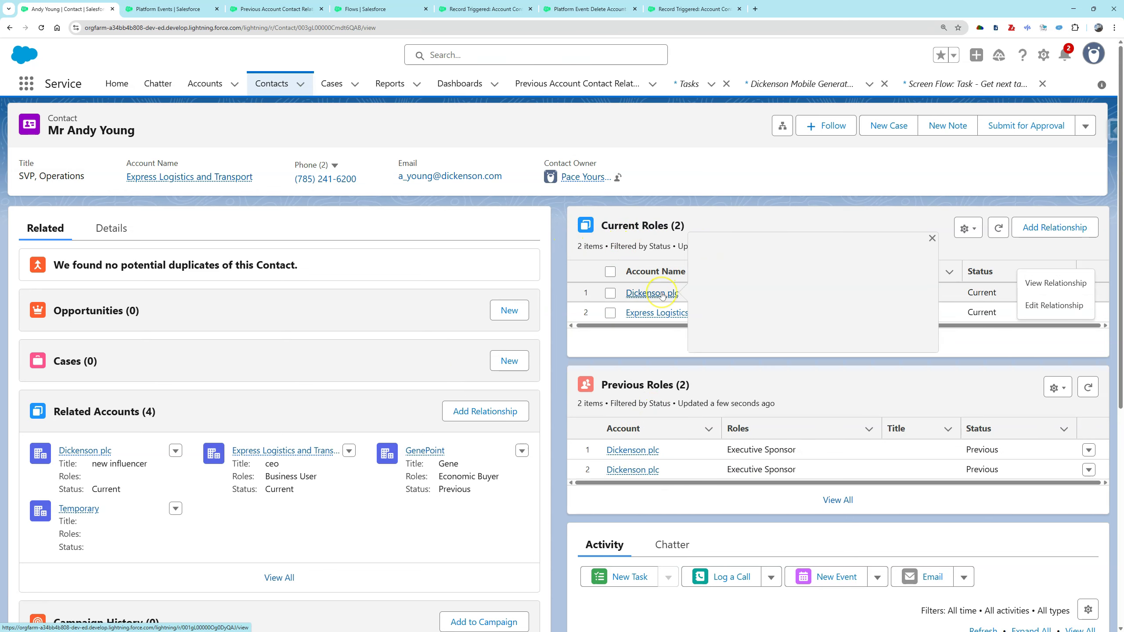